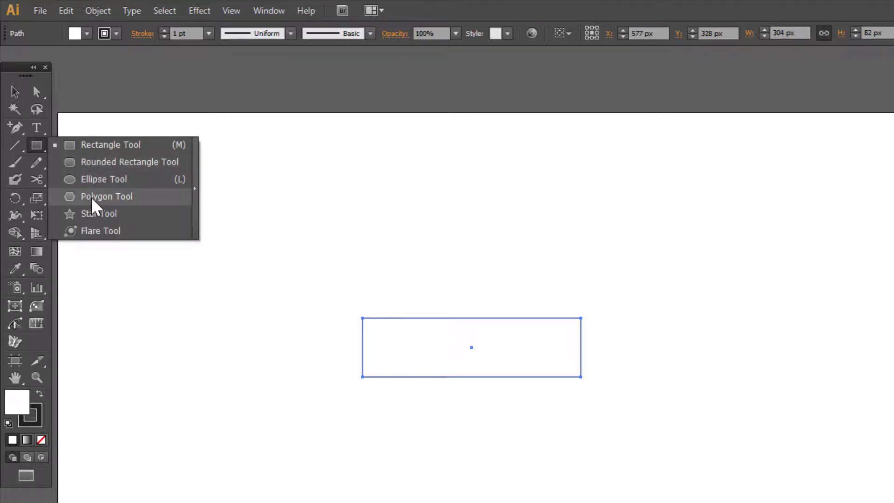
Draw a triangle about 286 px wide and 248 px high with the Polygon tool, its base overlapping the rectangle's upper edge
{"action": "left_click", "coordinate": [92, 197]}
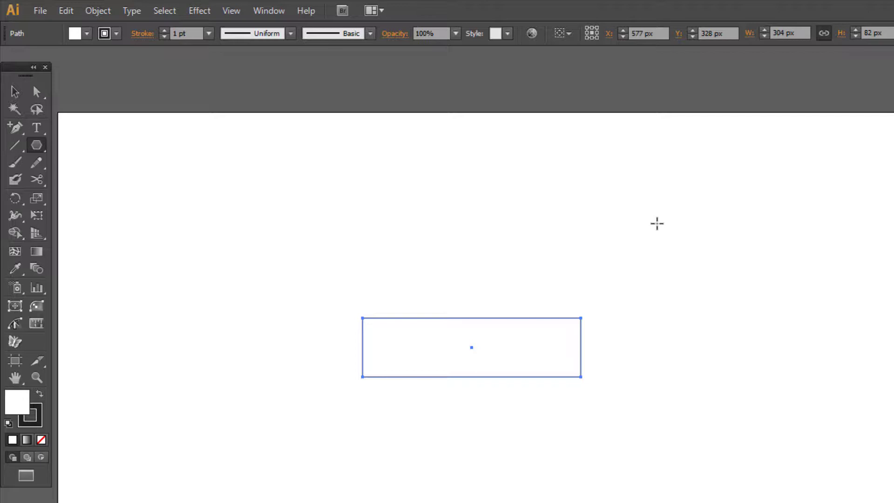
{"action": "left_click_drag", "start_coordinate": [651, 221], "coordinate": [707, 255]}
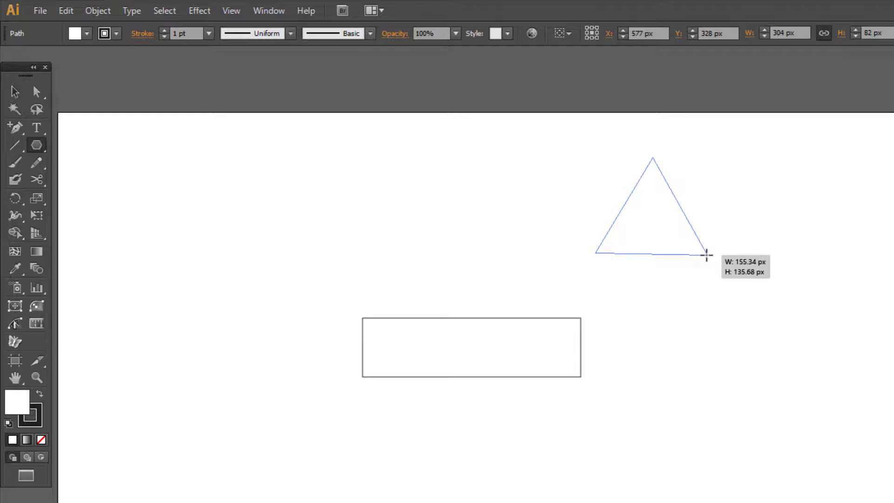
{"action": "key", "text": "Up"}
{"action": "key", "text": "Up"}
{"action": "key", "text": "Down"}
{"action": "key", "text": "Down"}
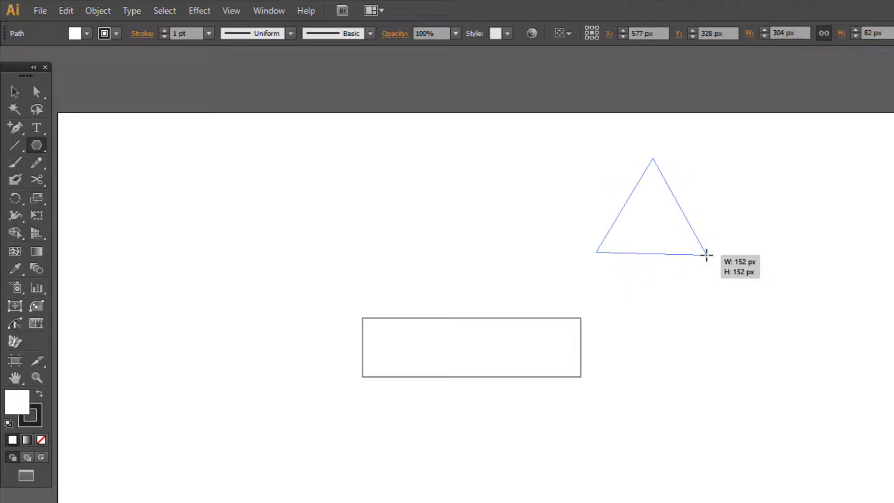
{"action": "left_click_drag", "start_coordinate": [706, 255], "coordinate": [582, 325]}
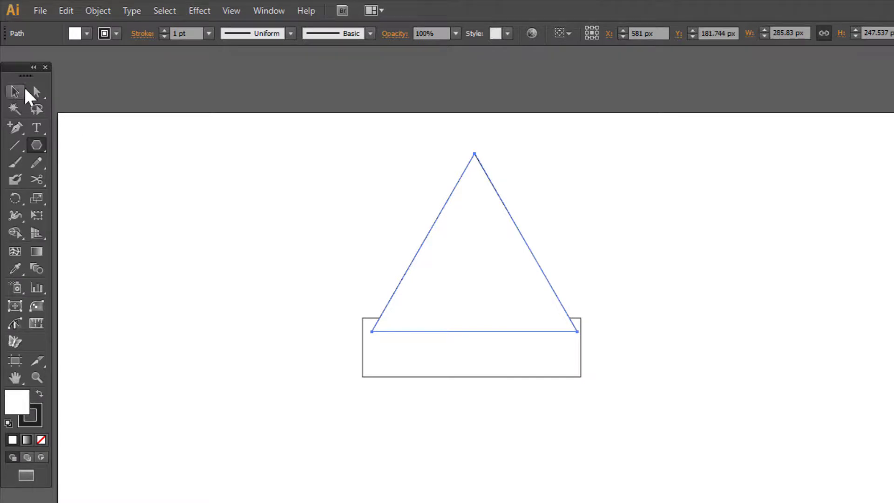
Duplicate the triangle, resize the copy to about 252 by 167 px and rotate it so it slants down to the right from the original's apex
{"action": "left_click", "coordinate": [23, 90]}
{"action": "left_click", "coordinate": [461, 152]}
{"action": "left_click", "coordinate": [501, 219]}
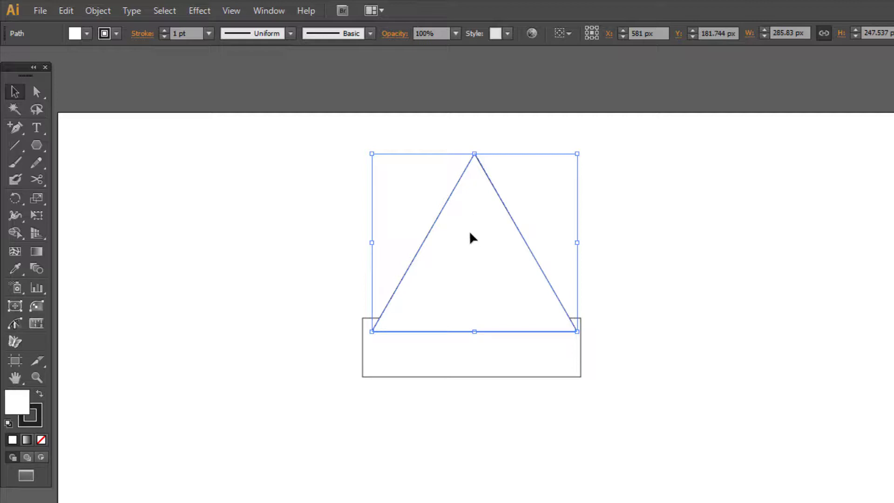
{"action": "key", "text": "a"}
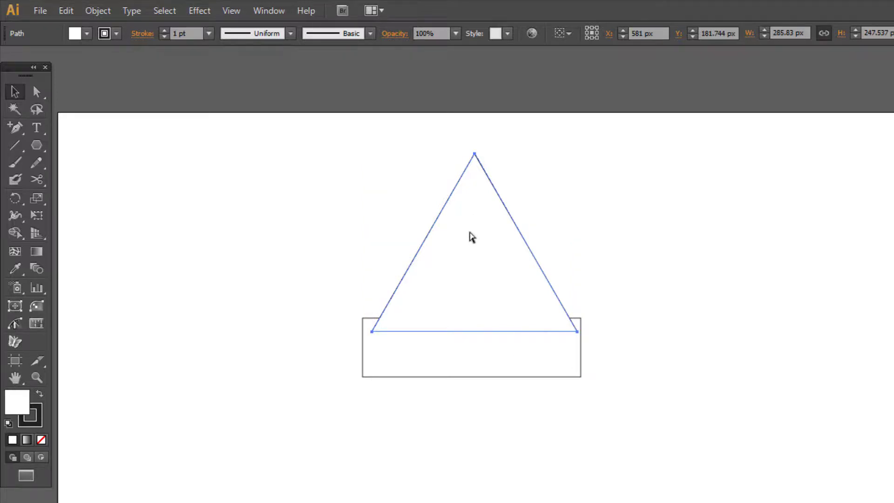
{"action": "left_click_drag", "start_coordinate": [470, 237], "coordinate": [679, 399]}
{"action": "left_click_drag", "start_coordinate": [702, 343], "coordinate": [694, 207]}
{"action": "left_click_drag", "start_coordinate": [777, 269], "coordinate": [668, 269]}
{"action": "left_click_drag", "start_coordinate": [673, 177], "coordinate": [679, 372]}
{"action": "left_click_drag", "start_coordinate": [592, 247], "coordinate": [522, 216]}
{"action": "left_click", "coordinate": [694, 301]}
Apply the Round Corners effect with a 25 px radius to both triangles and the rectangle
{"action": "left_click_drag", "start_coordinate": [347, 150], "coordinate": [636, 403]}
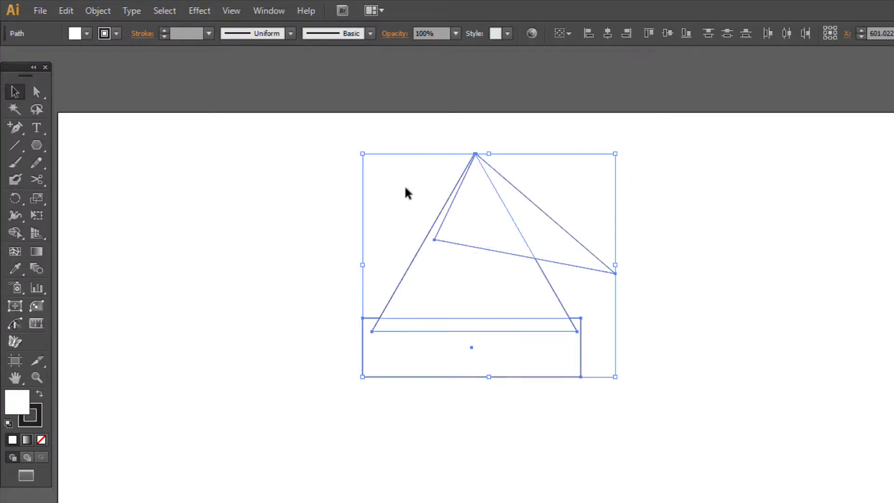
{"action": "left_click", "coordinate": [202, 13]}
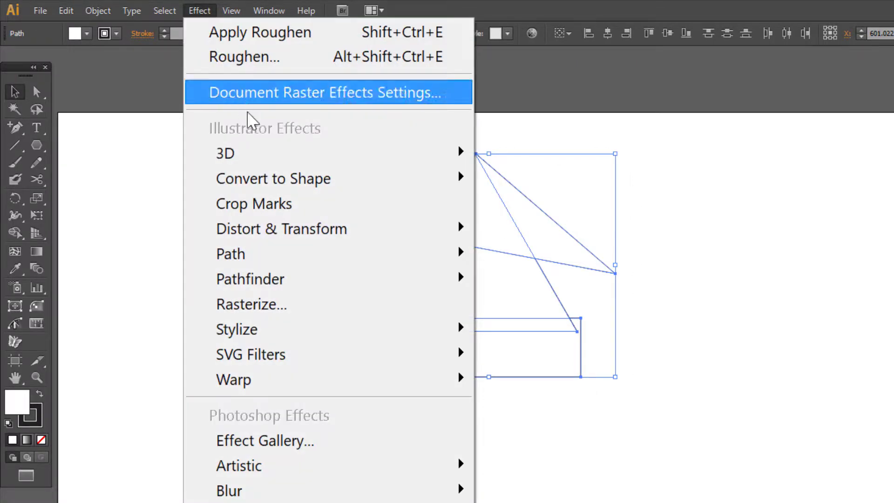
{"action": "mouse_move", "coordinate": [334, 331]}
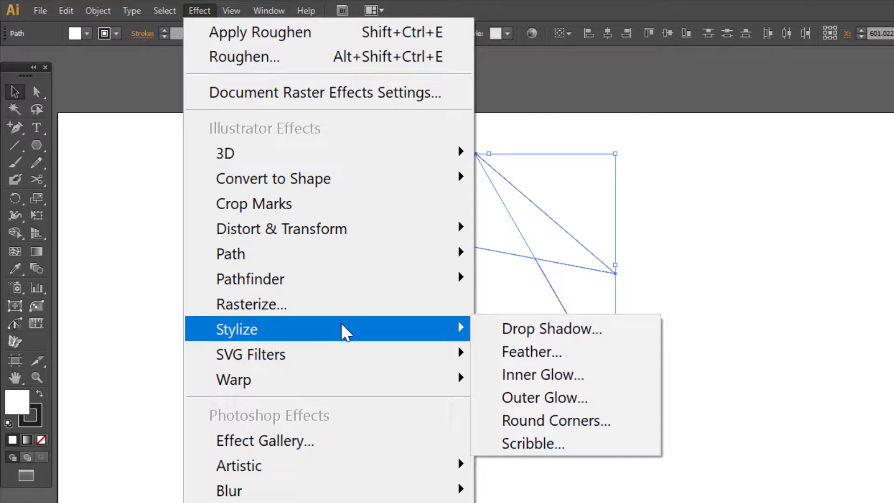
{"action": "left_click", "coordinate": [589, 421]}
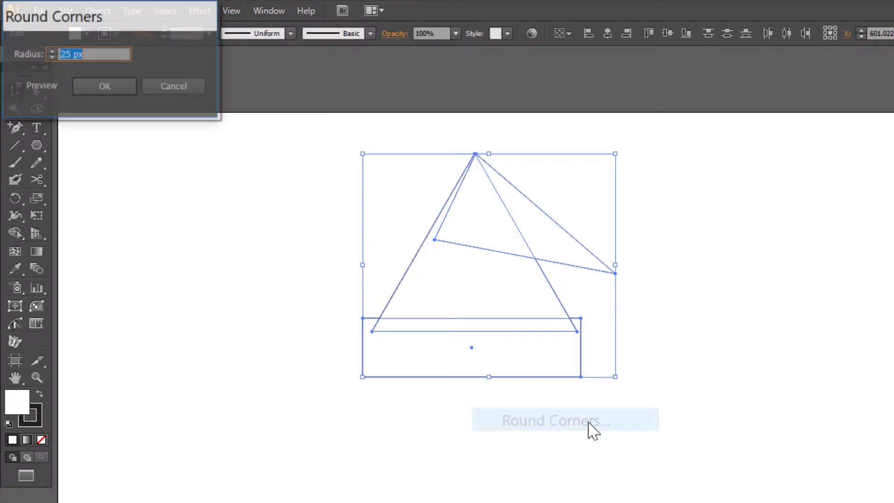
{"action": "left_click_drag", "start_coordinate": [345, 209], "coordinate": [766, 193]}
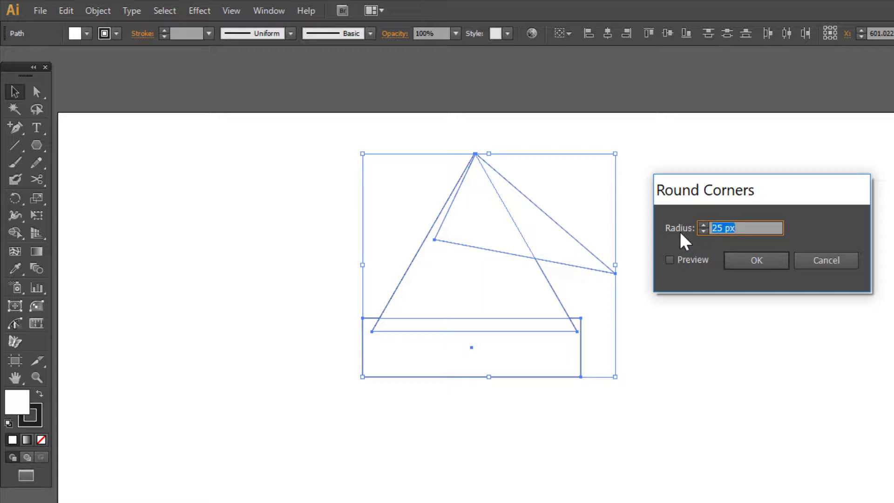
{"action": "left_click", "coordinate": [744, 228]}
{"action": "left_click", "coordinate": [759, 265]}
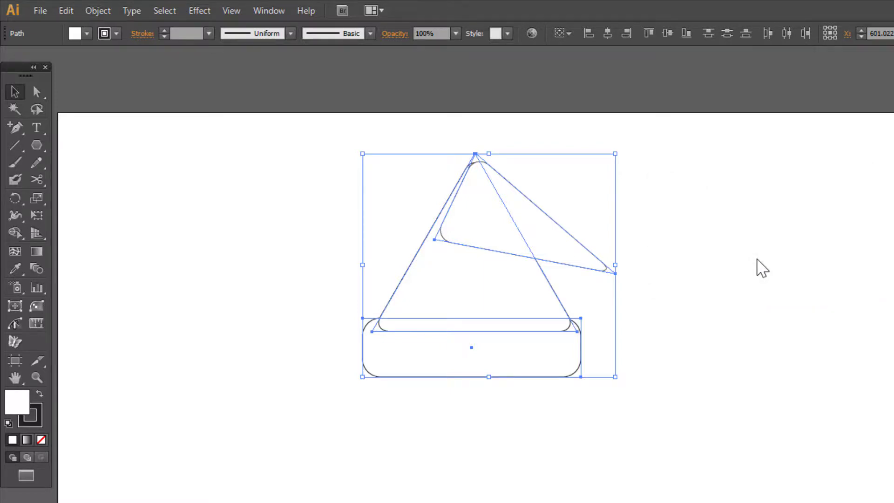
{"action": "left_click", "coordinate": [548, 387]}
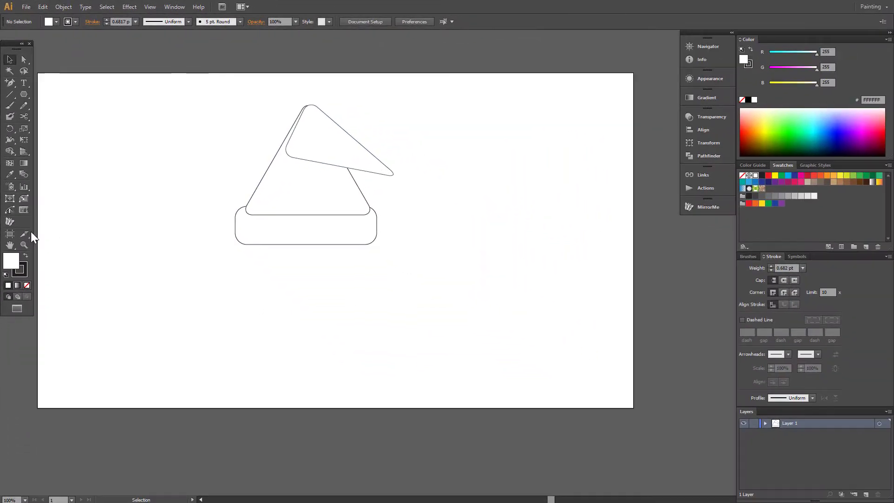
Center the large triangle over the rectangle and shift the slanted triangle left so the rounded tips overlap
{"action": "left_click", "coordinate": [24, 244]}
{"action": "left_click_drag", "start_coordinate": [229, 78], "coordinate": [408, 275]}
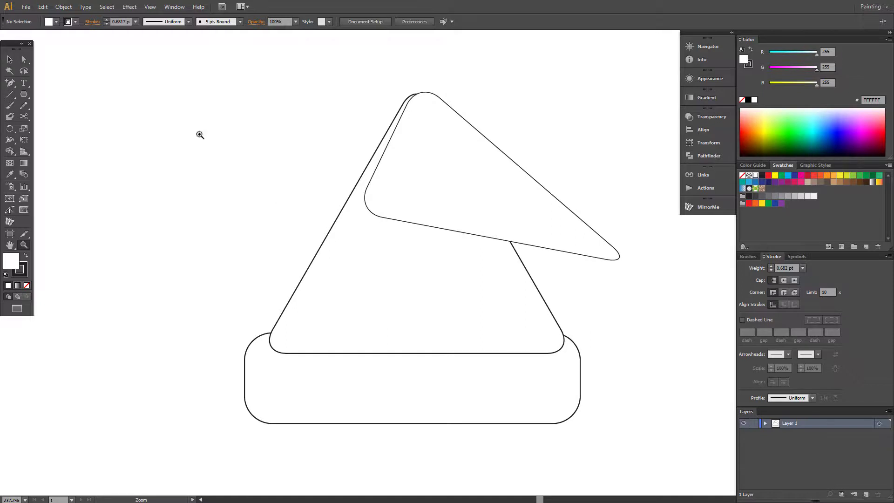
{"action": "left_click", "coordinate": [9, 59]}
{"action": "left_click_drag", "start_coordinate": [442, 294], "coordinate": [437, 297]}
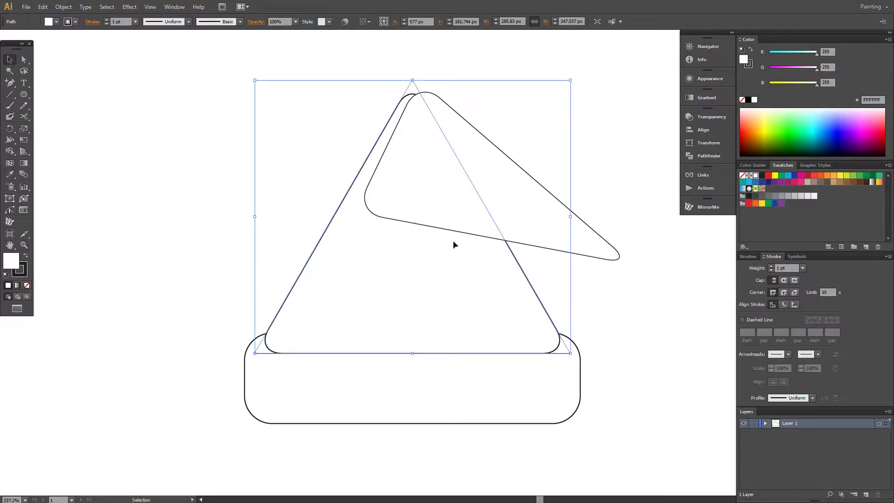
{"action": "left_click_drag", "start_coordinate": [477, 158], "coordinate": [442, 159]}
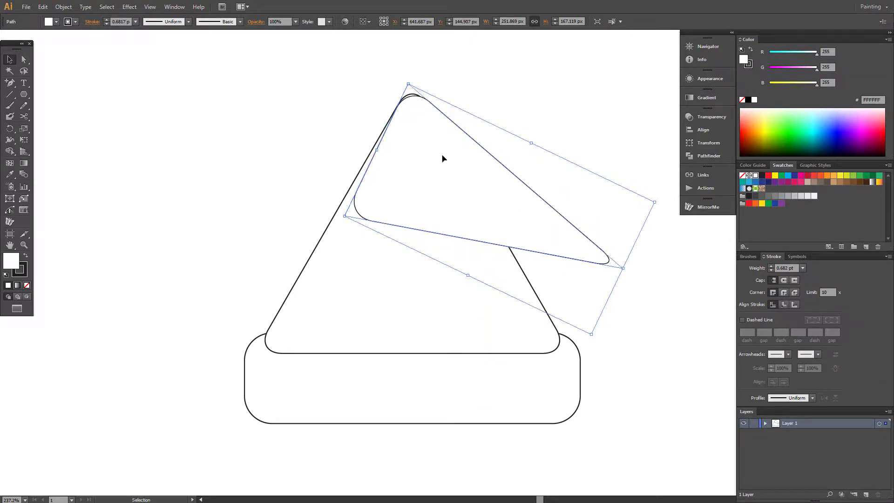
{"action": "left_click", "coordinate": [344, 92]}
Expand the appearance of all three rounded shapes and set their fill to none
{"action": "left_click_drag", "start_coordinate": [244, 106], "coordinate": [612, 419]}
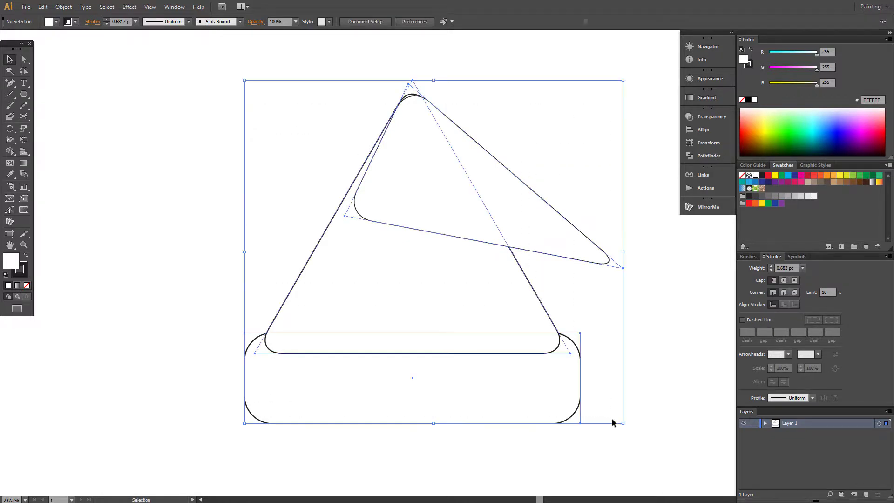
{"action": "left_click", "coordinate": [63, 7]}
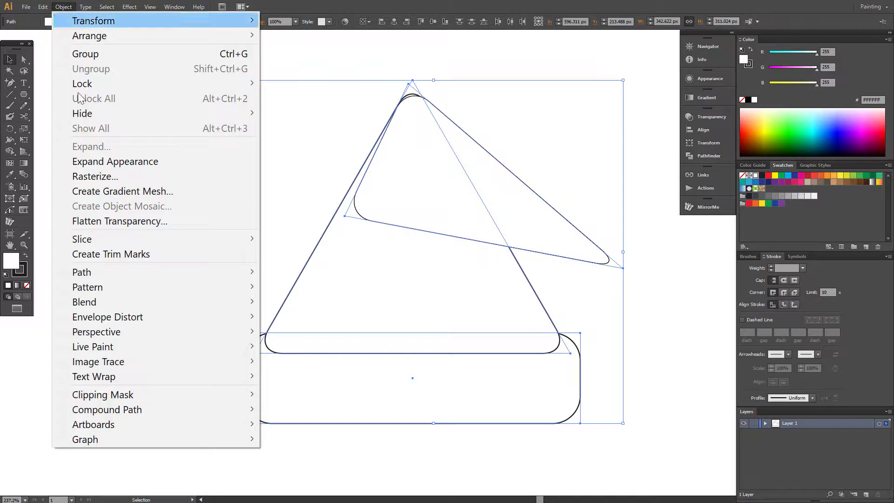
{"action": "left_click", "coordinate": [138, 160]}
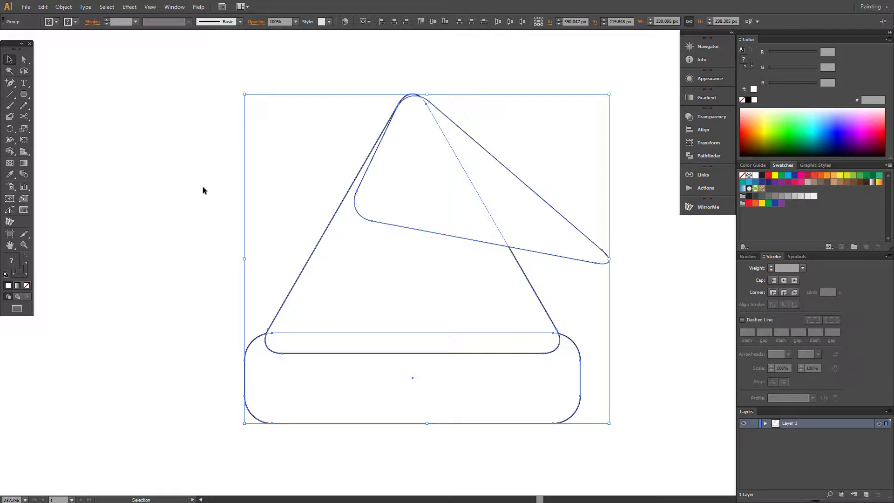
{"action": "left_click", "coordinate": [12, 260]}
{"action": "left_click", "coordinate": [27, 285]}
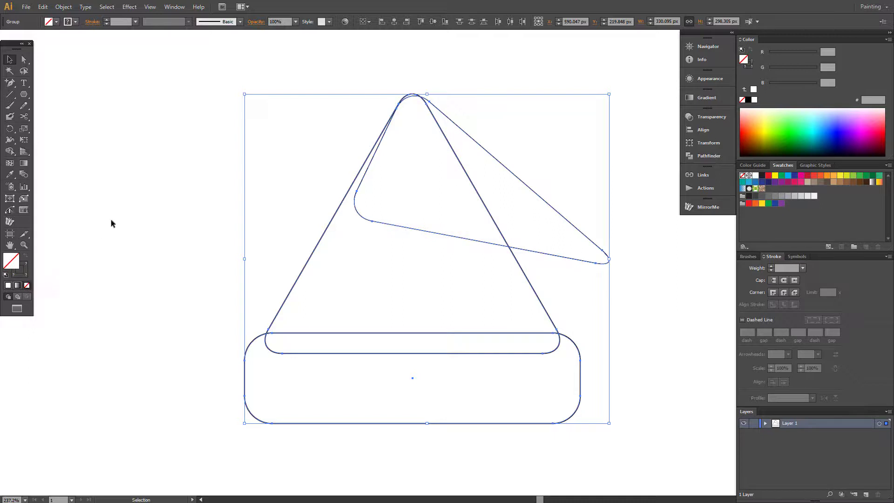
{"action": "left_click", "coordinate": [309, 283]}
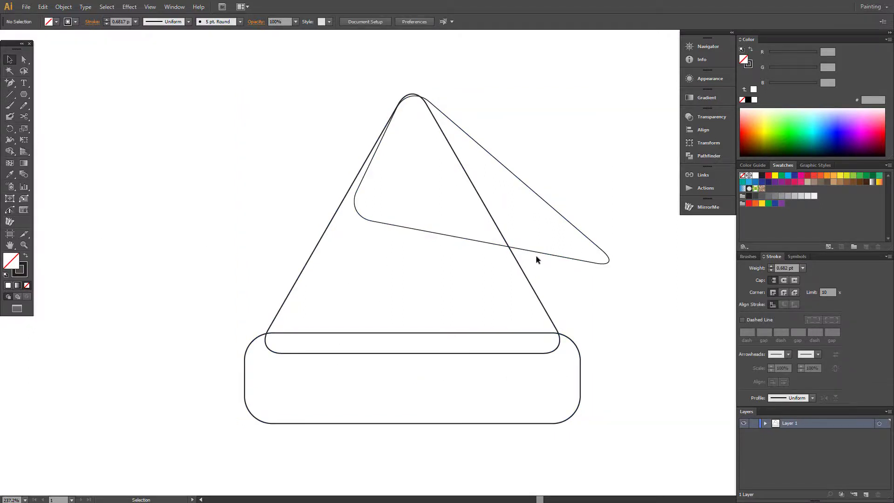
Split all three shapes into segments with the Outline pathfinder and give the resulting paths a black stroke
{"action": "mouse_move", "coordinate": [289, 104]}
{"action": "left_mouse_down"}
{"action": "mouse_move", "coordinate": [509, 265]}
{"action": "mouse_move", "coordinate": [561, 410]}
{"action": "left_mouse_up"}
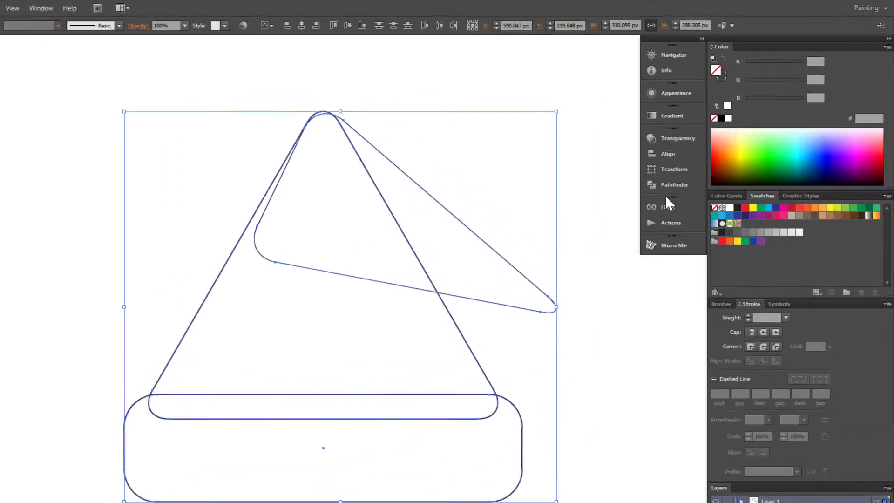
{"action": "left_click", "coordinate": [684, 184]}
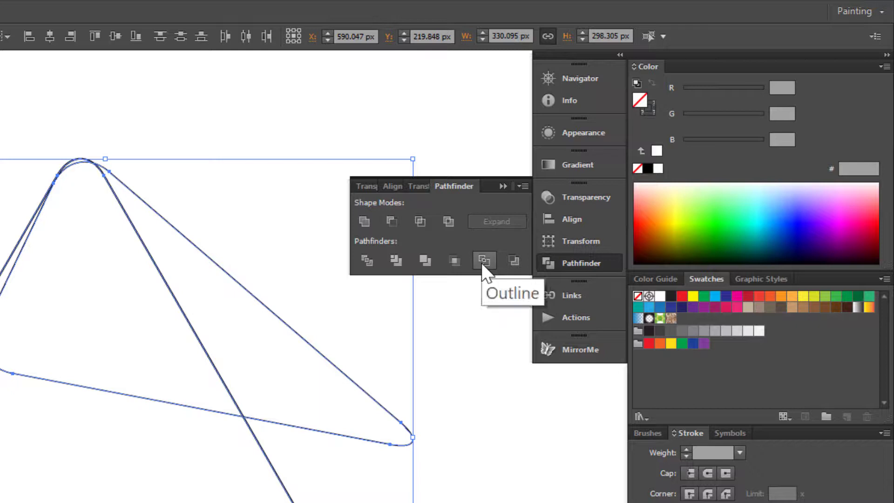
{"action": "left_click", "coordinate": [483, 263]}
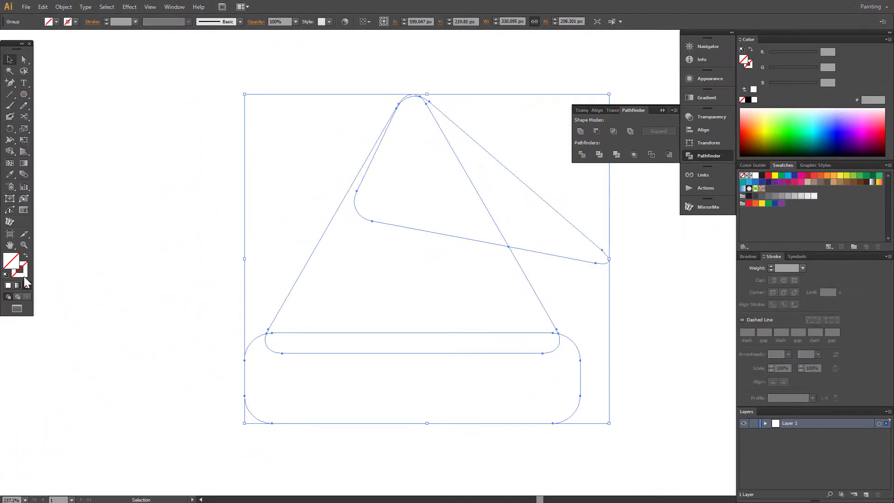
{"action": "left_click", "coordinate": [21, 272]}
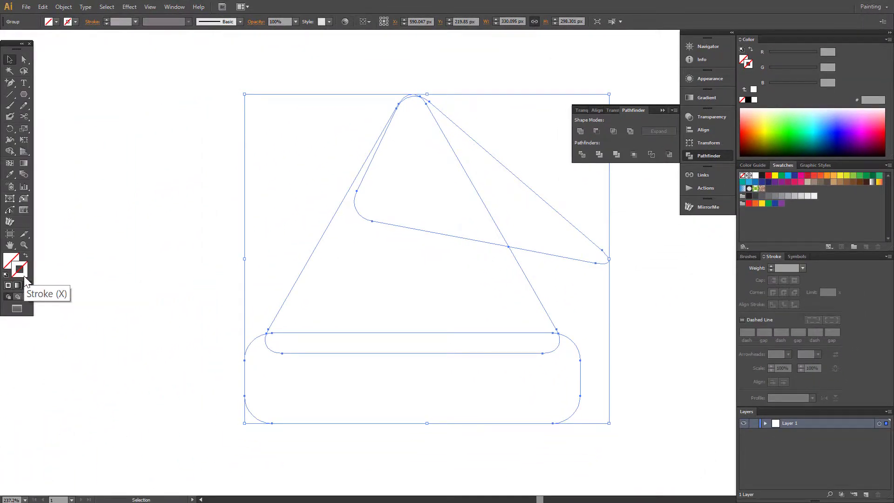
{"action": "left_click", "coordinate": [748, 100]}
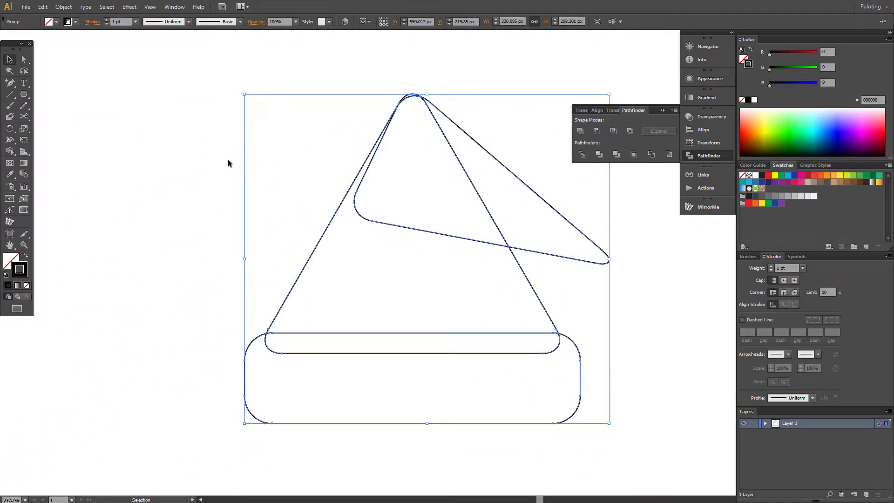
Delete the large triangle's rounded base segment that lies inside the rectangle
{"action": "left_click", "coordinate": [25, 60]}
{"action": "left_click", "coordinate": [190, 155]}
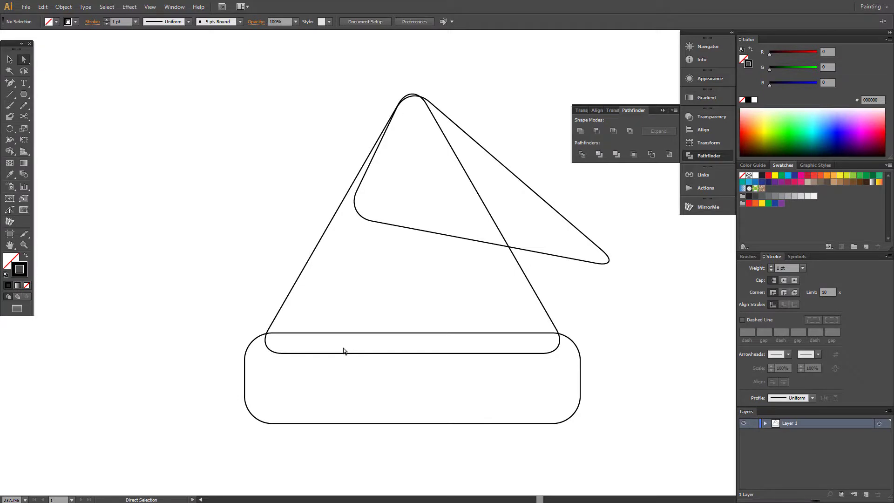
{"action": "left_click_drag", "start_coordinate": [385, 370], "coordinate": [384, 370]}
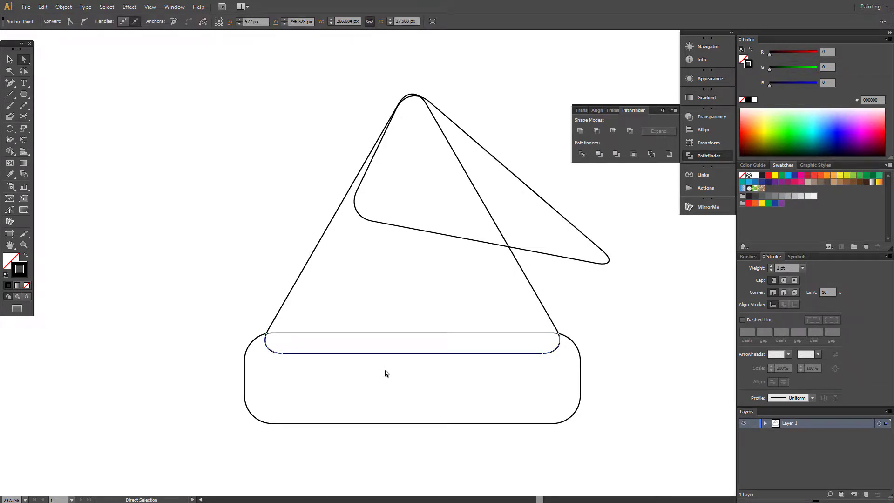
{"action": "key", "text": "Delete"}
{"action": "key", "text": "Delete"}
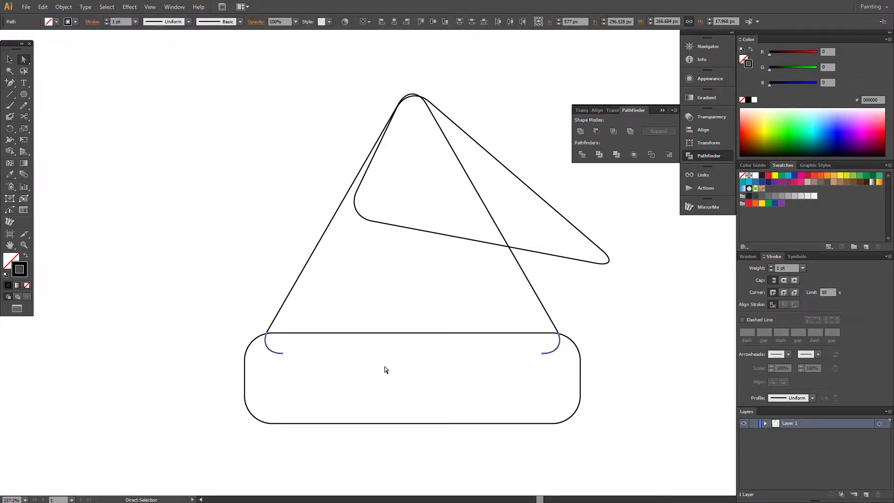
Examine how the overlapping path segments of the two triangles run and meet around the shared rounded tip
{"action": "left_click", "coordinate": [415, 98]}
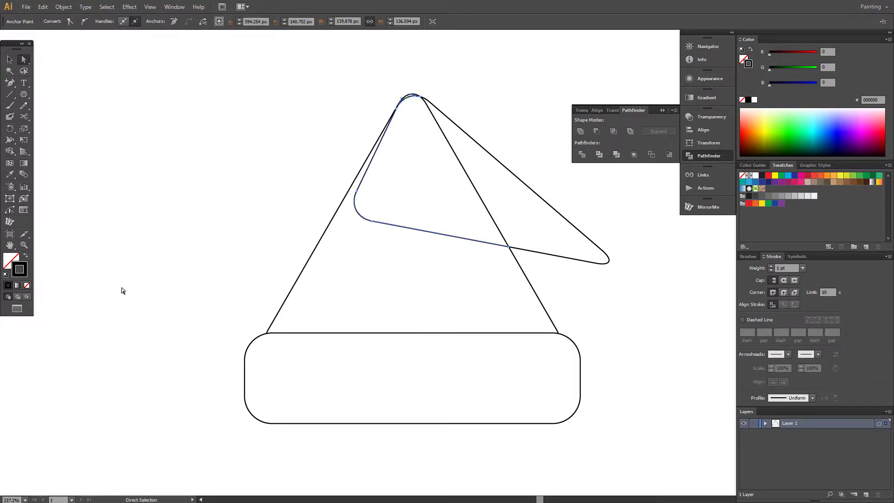
{"action": "left_click", "coordinate": [23, 245]}
{"action": "left_click_drag", "start_coordinate": [341, 70], "coordinate": [525, 262]}
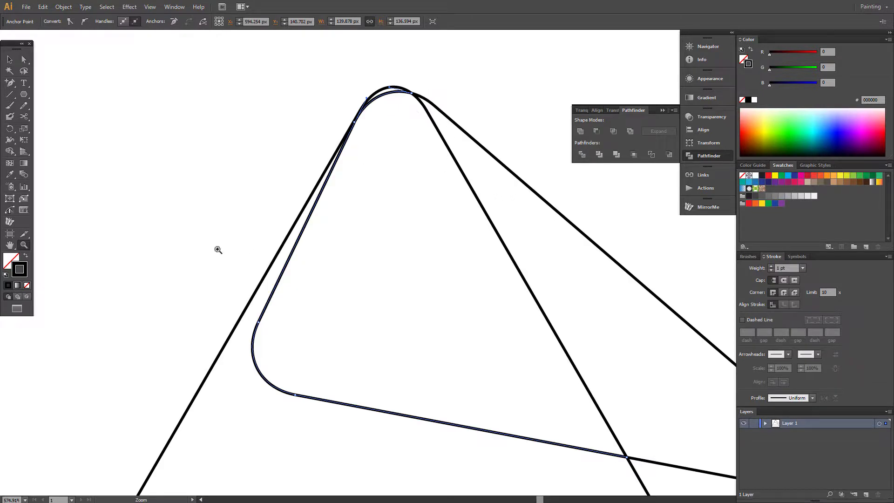
{"action": "left_click", "coordinate": [23, 59]}
{"action": "left_click", "coordinate": [179, 144]}
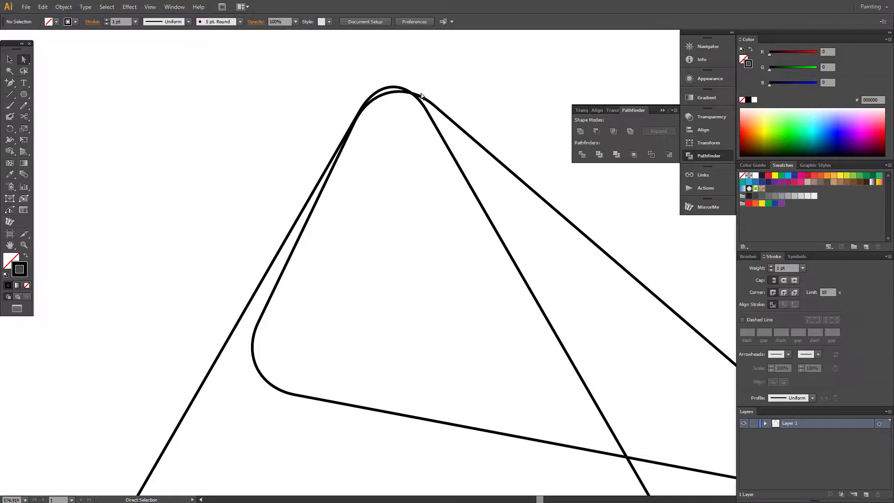
{"action": "left_click", "coordinate": [394, 88]}
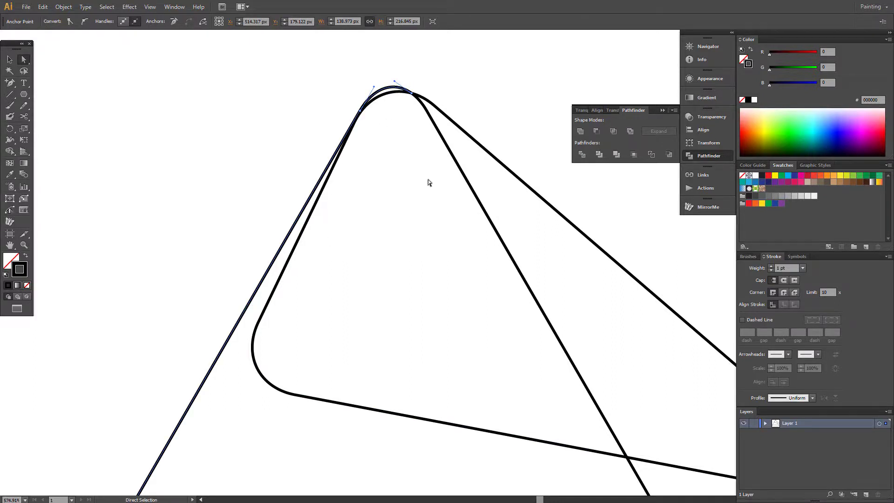
{"action": "left_click", "coordinate": [418, 136]}
{"action": "left_click", "coordinate": [387, 93]}
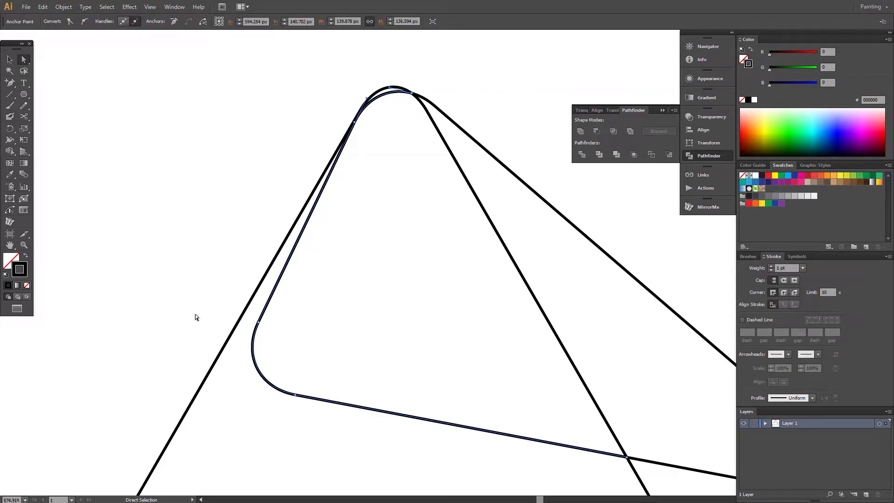
{"action": "left_click", "coordinate": [197, 220]}
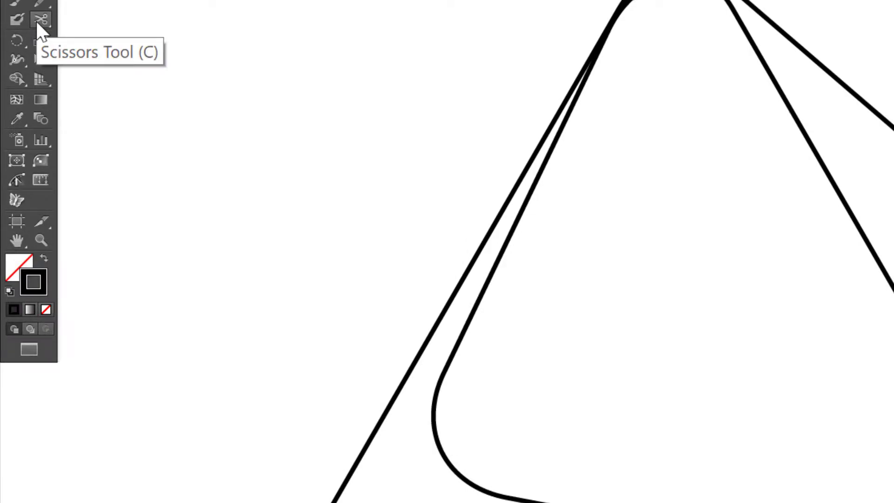
Cut the small triangle's lower edge with the Scissors tool at a point inside the large triangle
{"action": "left_click", "coordinate": [35, 20]}
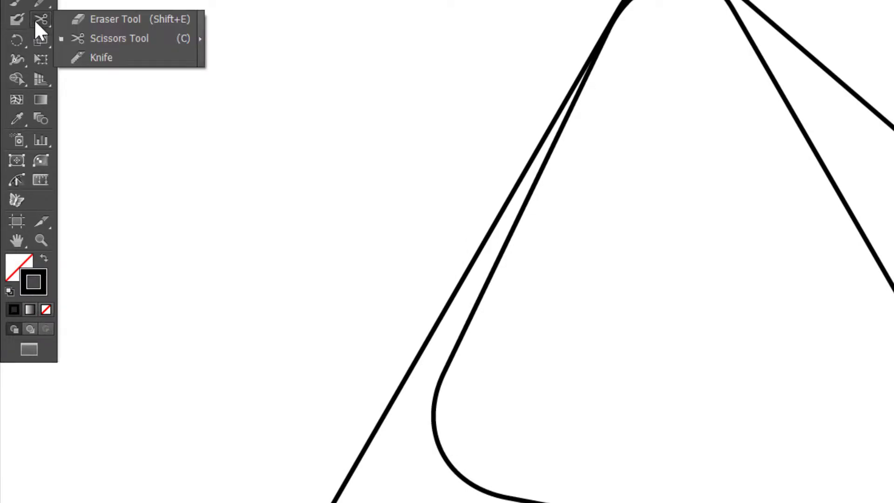
{"action": "left_click", "coordinate": [142, 38]}
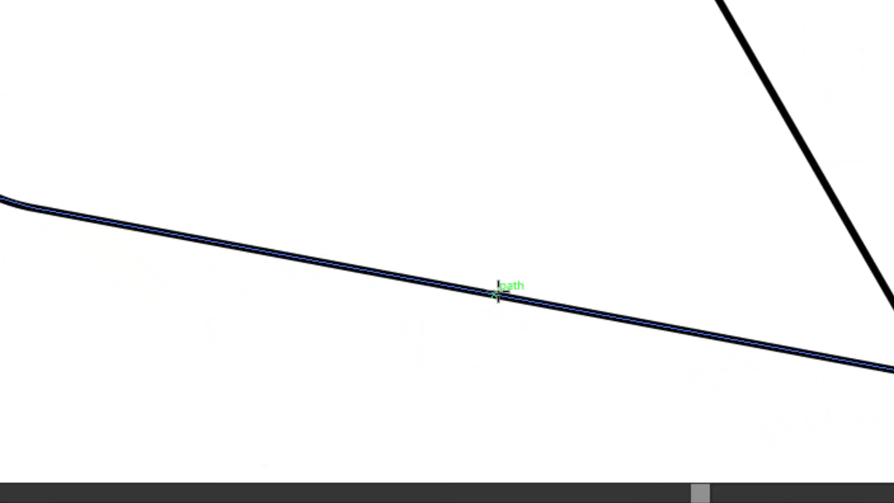
{"action": "left_click", "coordinate": [474, 289]}
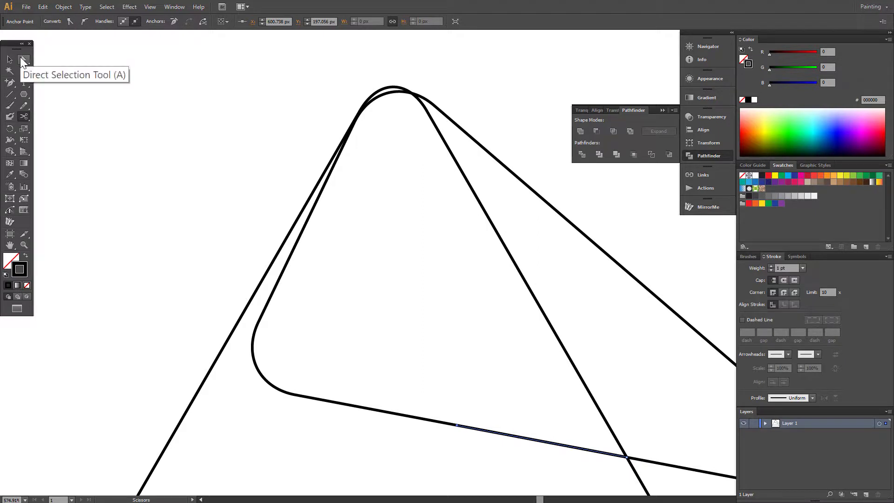
Delete the cut-off part of the small triangle, including its rounded corner and the side running up to the shared tip
{"action": "left_click", "coordinate": [20, 57]}
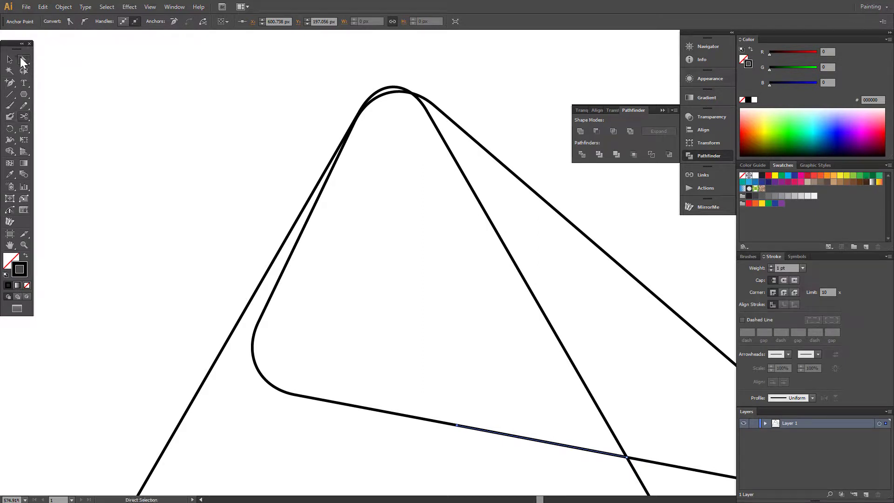
{"action": "left_click", "coordinate": [365, 263]}
{"action": "left_click", "coordinate": [277, 290]}
{"action": "left_click", "coordinate": [267, 276], "text": "shift"}
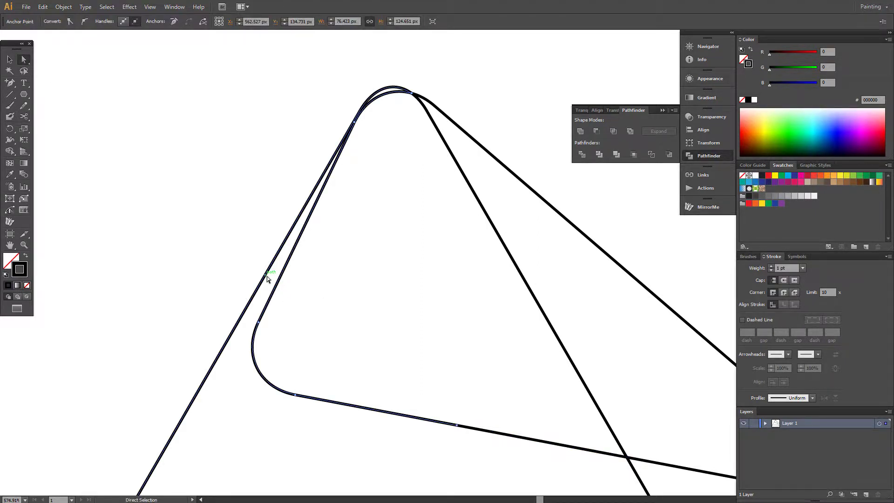
{"action": "key", "text": "Delete"}
{"action": "key", "text": "Delete"}
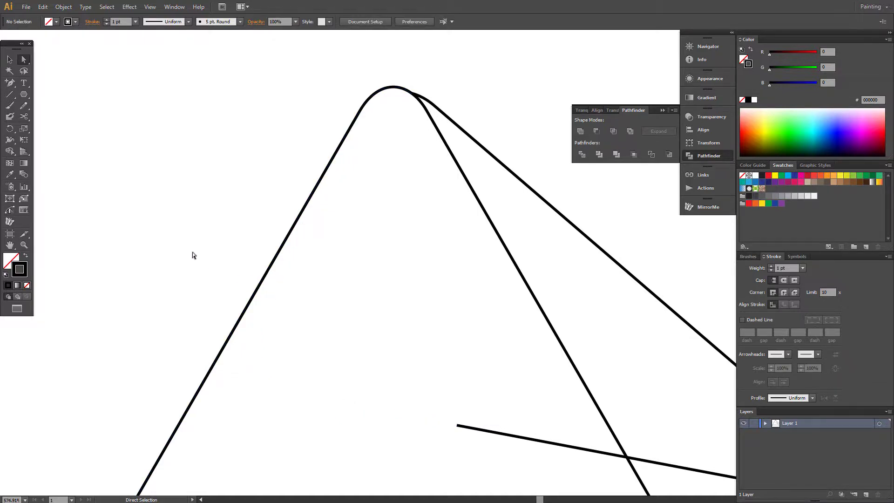
Delete the large triangle's side segment that runs inside the small triangle from the tip to its lower edge
{"action": "left_click", "coordinate": [543, 315]}
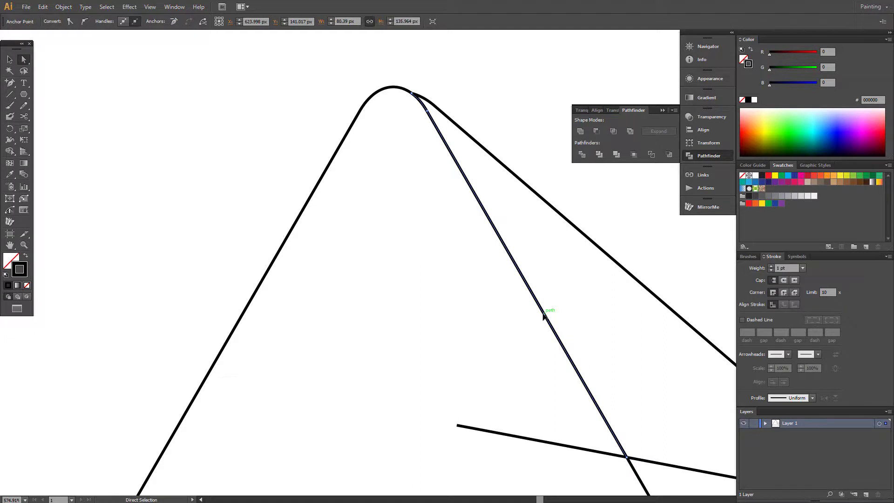
{"action": "key", "text": "Delete"}
{"action": "key", "text": "Delete"}
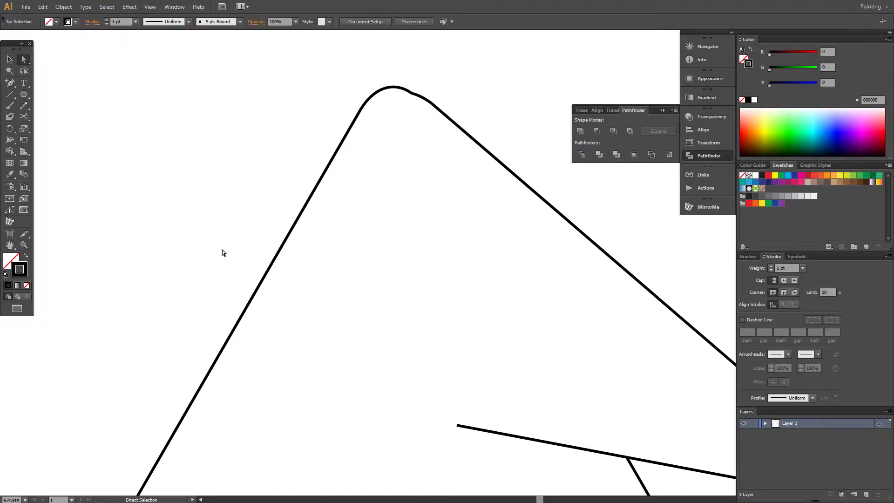
Join the two open path endpoints that meet at the rounded tip of the hat
{"action": "left_click", "coordinate": [24, 245]}
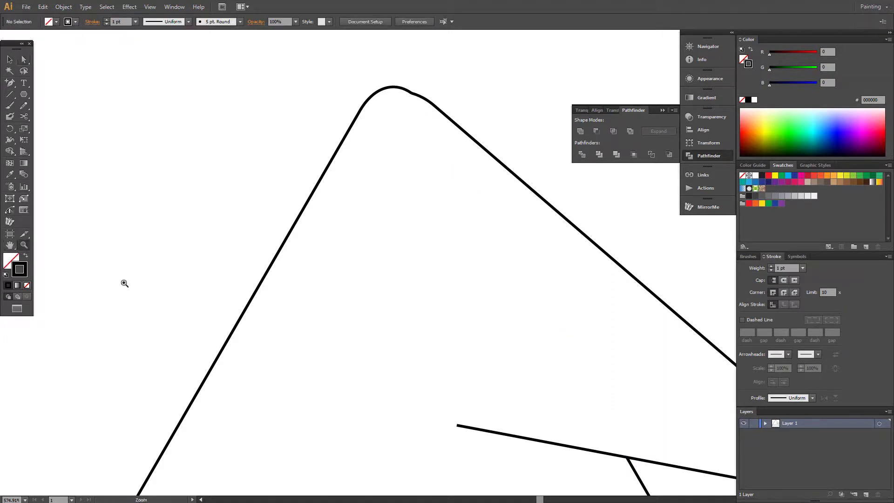
{"action": "left_click", "coordinate": [428, 368], "text": "alt"}
{"action": "left_click_drag", "start_coordinate": [491, 328], "coordinate": [402, 430]}
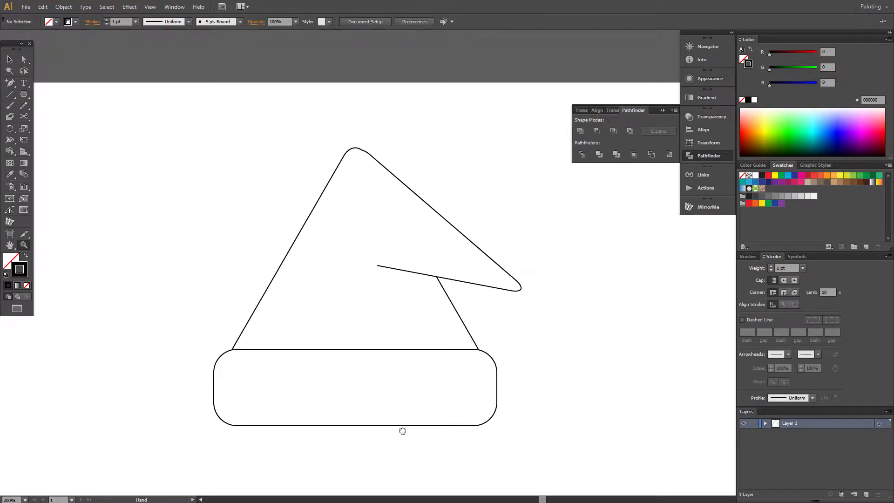
{"action": "left_click_drag", "start_coordinate": [287, 130], "coordinate": [422, 251]}
{"action": "left_click", "coordinate": [24, 59]}
{"action": "left_click_drag", "start_coordinate": [385, 144], "coordinate": [437, 192]}
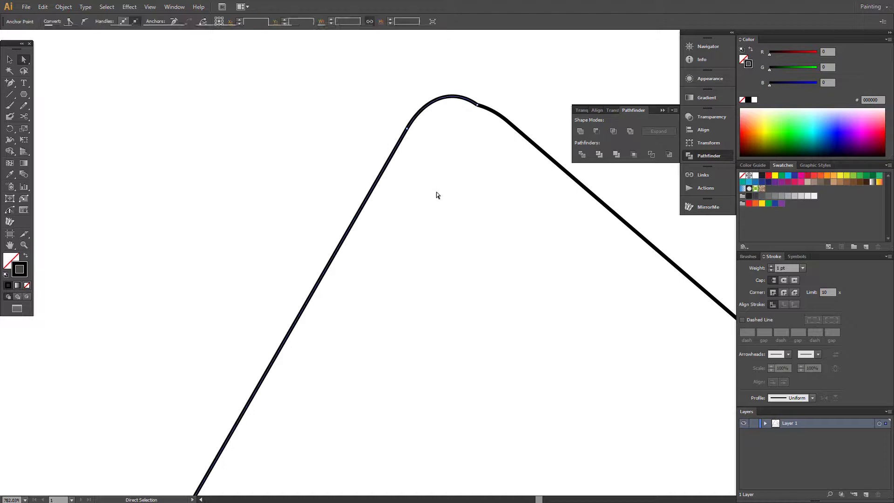
{"action": "left_click", "coordinate": [482, 194]}
{"action": "key", "text": "space"}
{"action": "left_click_drag", "start_coordinate": [510, 81], "coordinate": [418, 126]}
{"action": "left_click", "coordinate": [23, 245]}
{"action": "left_click_drag", "start_coordinate": [343, 116], "coordinate": [488, 298]}
{"action": "left_click", "coordinate": [22, 58]}
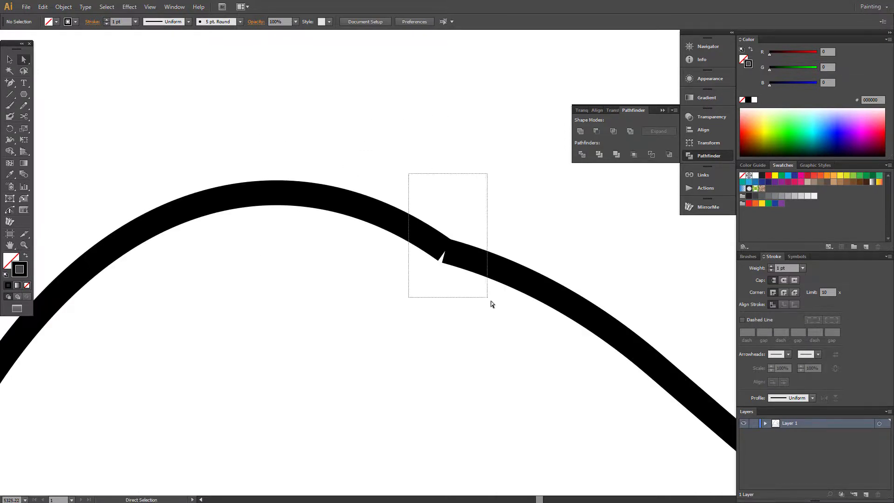
{"action": "right_click", "coordinate": [444, 251]}
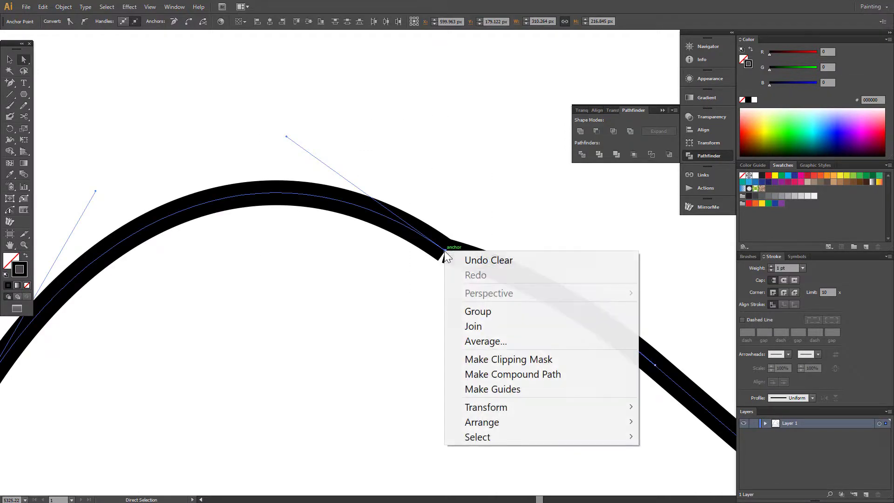
{"action": "left_click", "coordinate": [485, 326]}
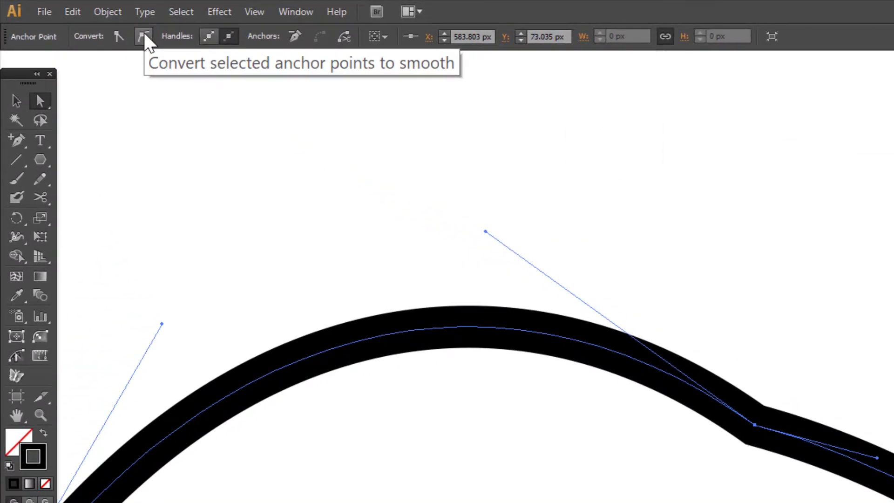
Convert the joined anchor point at the tip to a smooth point
{"action": "left_click", "coordinate": [148, 33]}
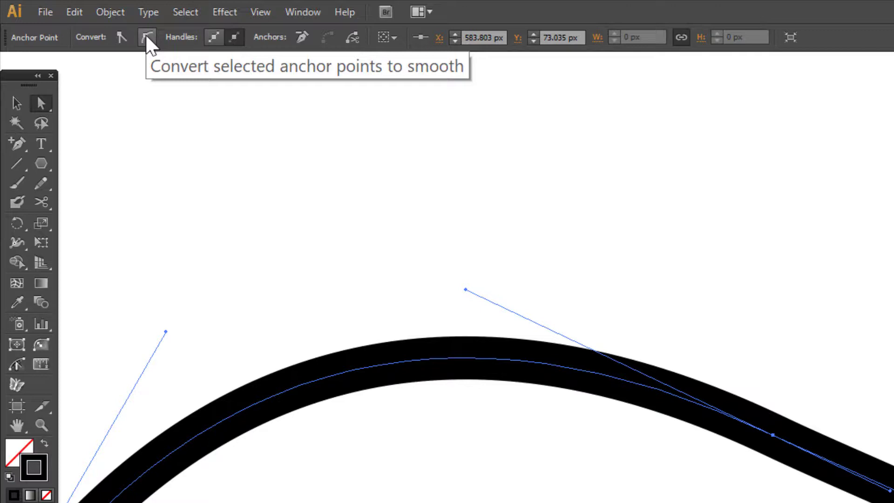
{"action": "left_click", "coordinate": [634, 272]}
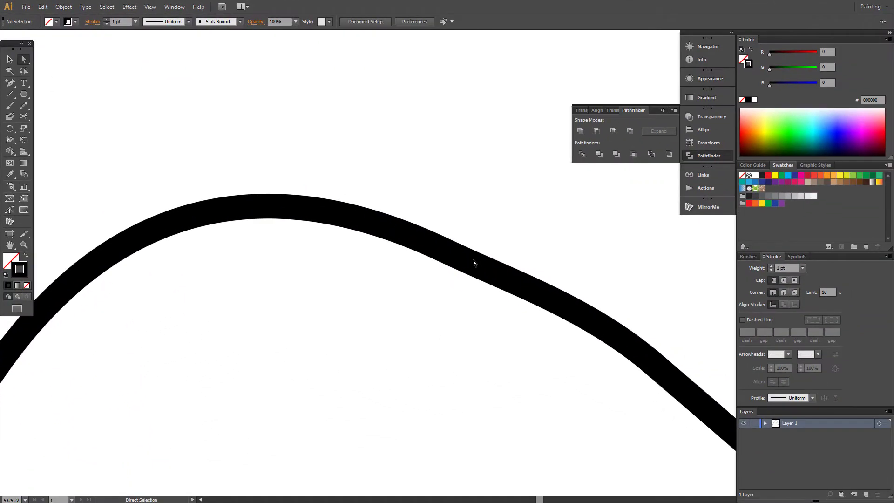
{"action": "left_click", "coordinate": [473, 261]}
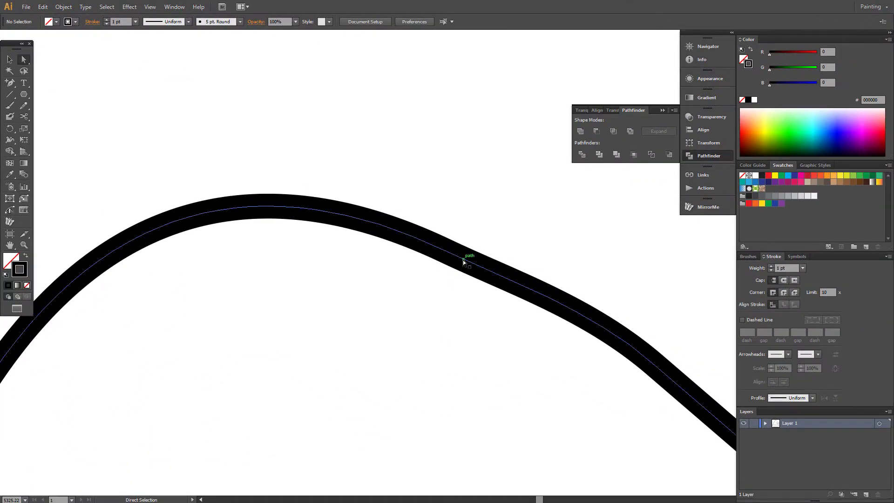
{"action": "left_click", "coordinate": [531, 223]}
{"action": "left_click", "coordinate": [254, 215]}
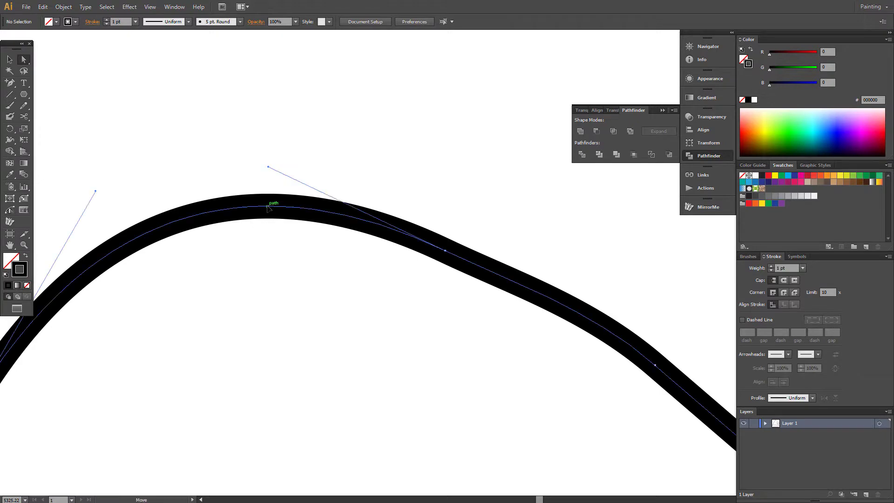
Adjust the direction handle of the smoothed anchor so the tip flows more evenly into the sloping side
{"action": "left_click", "coordinate": [445, 252]}
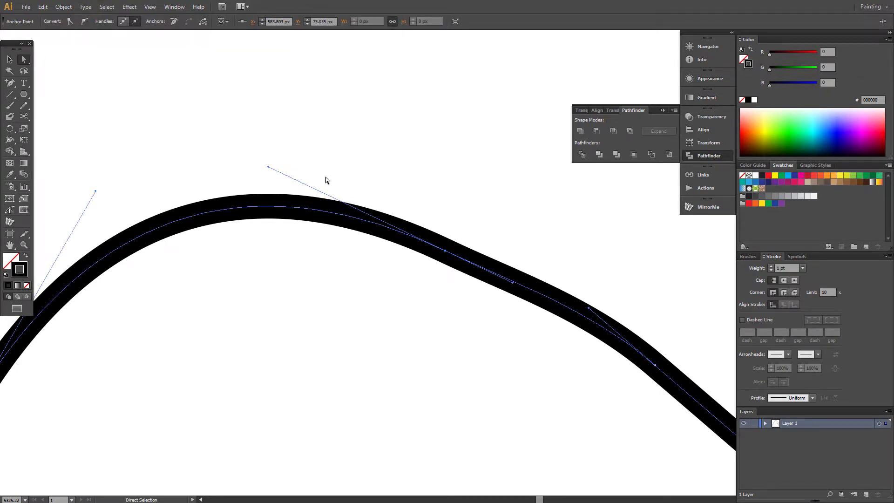
{"action": "left_click", "coordinate": [655, 365]}
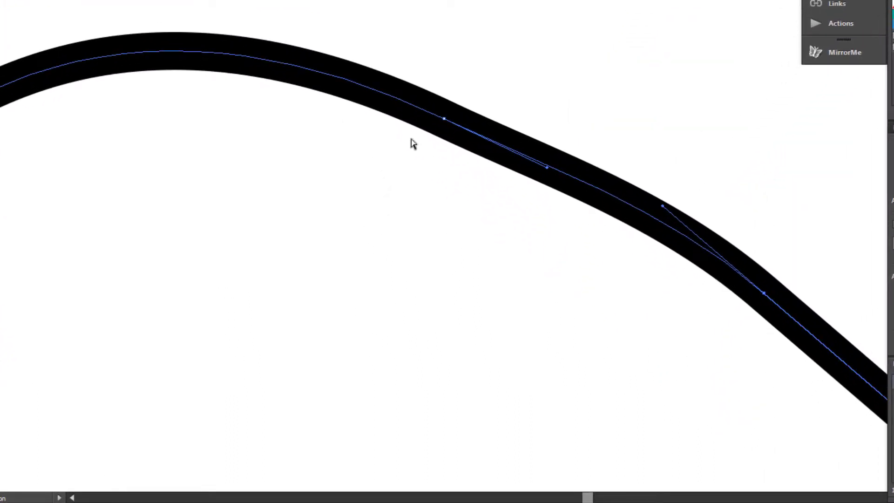
{"action": "left_click", "coordinate": [556, 165]}
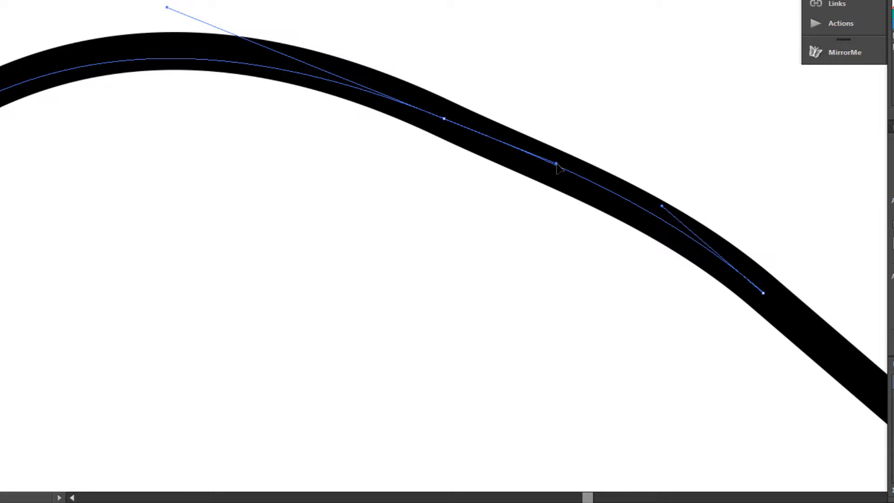
{"action": "key", "text": "ctrl+z"}
{"action": "key", "text": "ctrl+shift+a"}
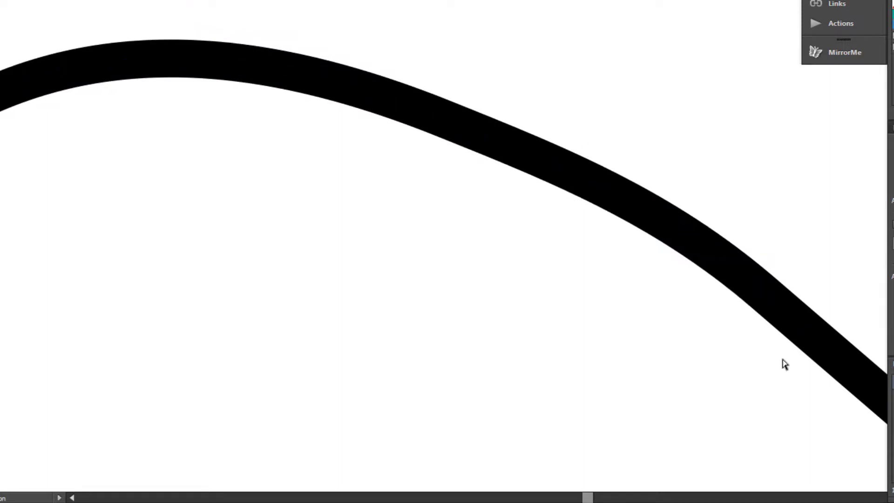
Examine the smoothed curve of the hat's tip up close and within the whole outline
{"action": "left_click_drag", "start_coordinate": [82, 169], "coordinate": [346, 169]}
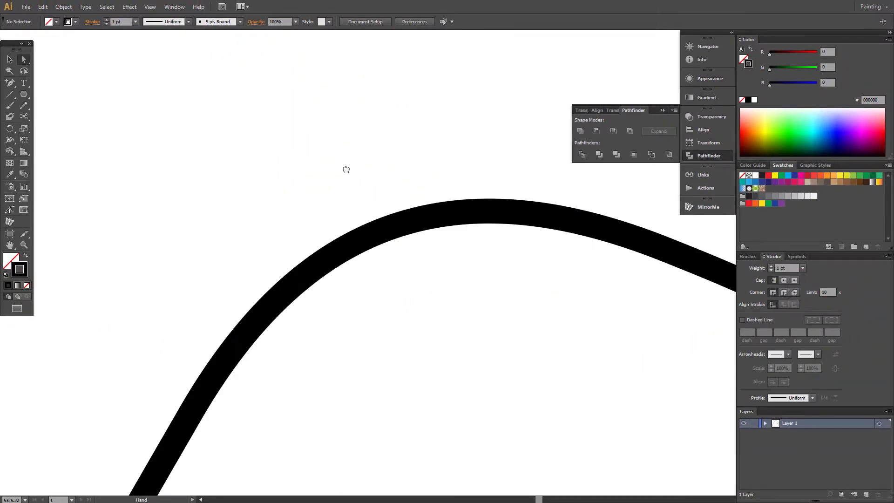
{"action": "left_click", "coordinate": [273, 336]}
{"action": "left_click", "coordinate": [68, 323]}
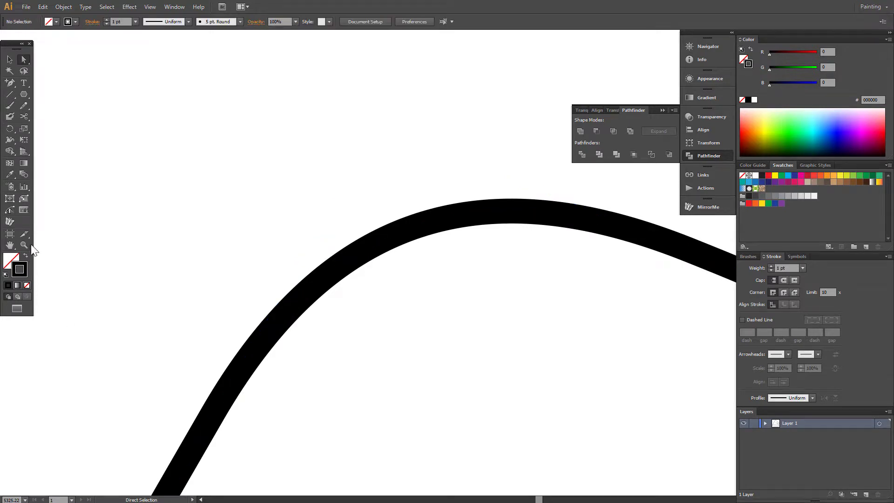
{"action": "left_click", "coordinate": [24, 244]}
{"action": "left_click", "coordinate": [445, 351], "text": "alt"}
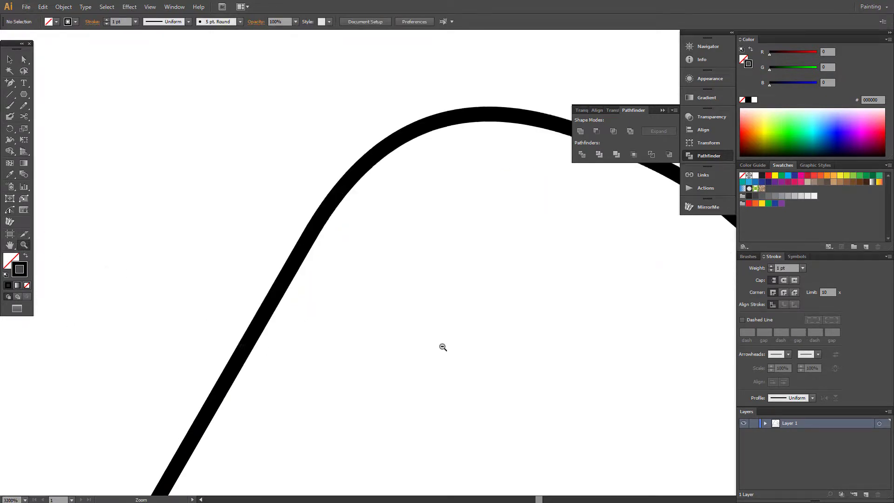
{"action": "left_click", "coordinate": [426, 303], "text": "alt"}
{"action": "left_click", "coordinate": [426, 302], "text": "alt"}
{"action": "left_click", "coordinate": [444, 326], "text": "alt"}
{"action": "left_click", "coordinate": [444, 326], "text": "alt"}
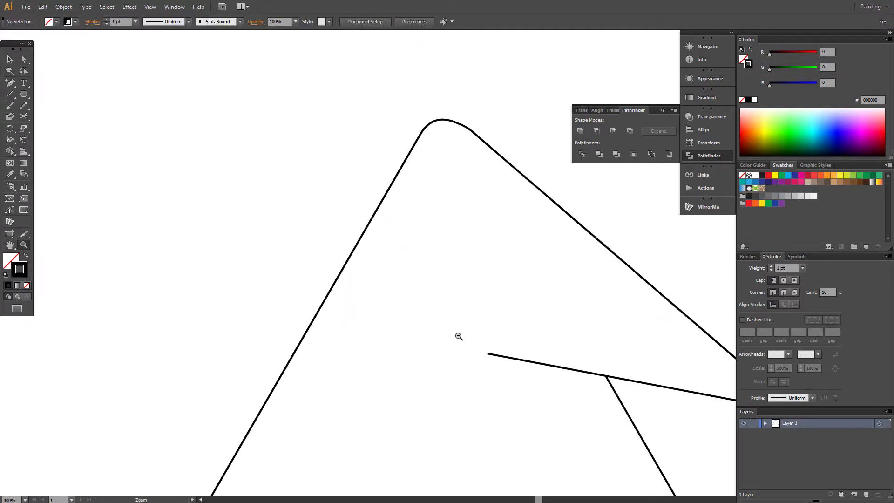
Apply the tapered width profile to the loose fold line and flip it so the stroke thins toward the free end
{"action": "mouse_move", "coordinate": [481, 325]}
{"action": "left_mouse_down"}
{"action": "mouse_move", "coordinate": [367, 285]}
{"action": "mouse_move", "coordinate": [421, 235]}
{"action": "mouse_move", "coordinate": [394, 259]}
{"action": "left_mouse_up"}
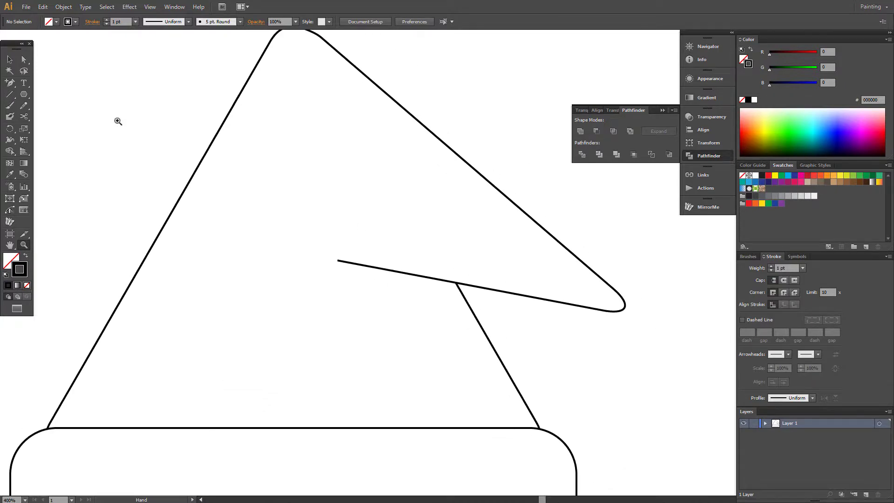
{"action": "left_click", "coordinate": [24, 59]}
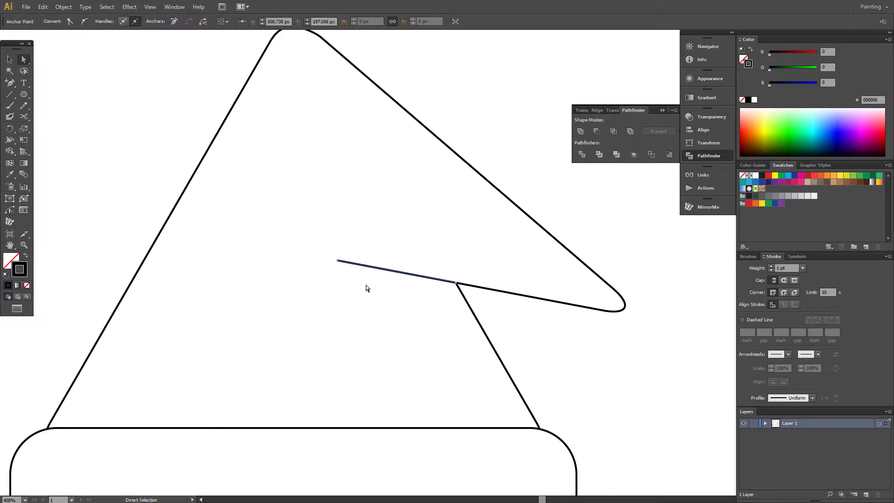
{"action": "left_click_drag", "start_coordinate": [334, 257], "coordinate": [378, 276]}
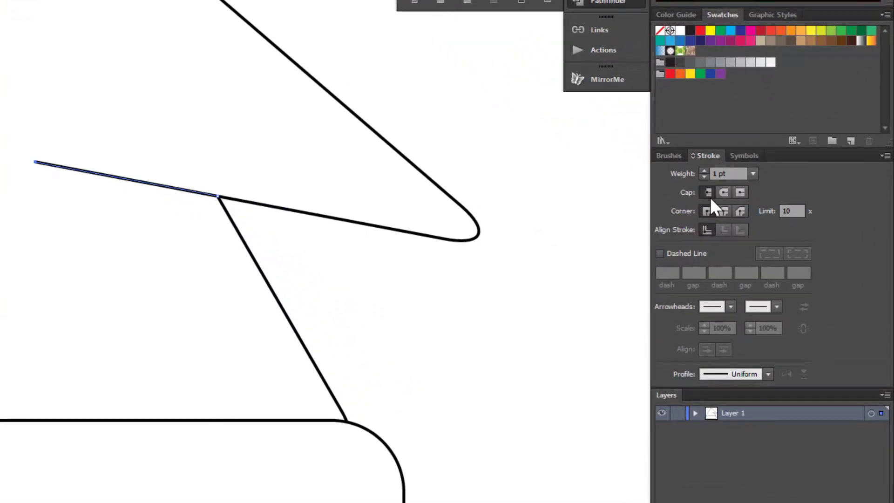
{"action": "left_click", "coordinate": [736, 372]}
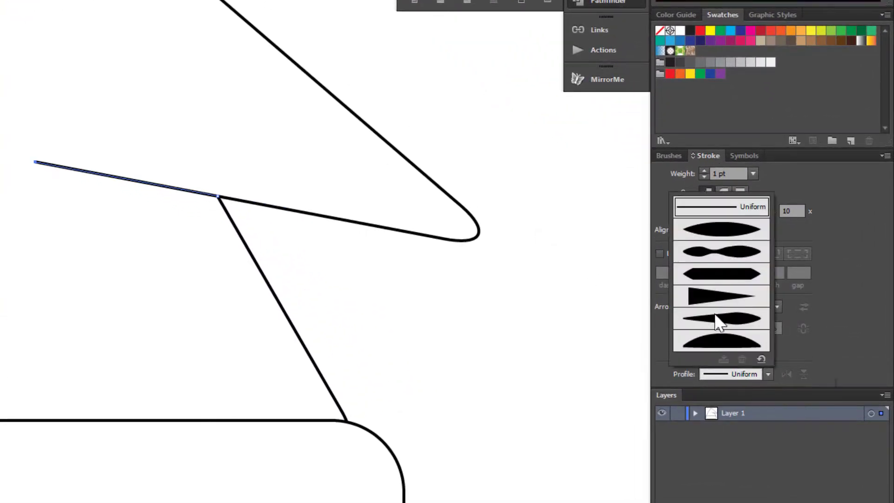
{"action": "left_click", "coordinate": [715, 298]}
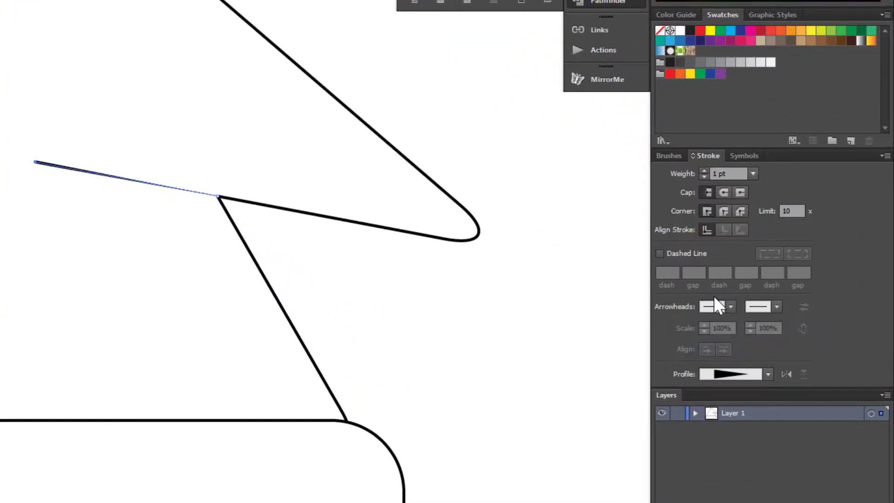
{"action": "left_click", "coordinate": [785, 372]}
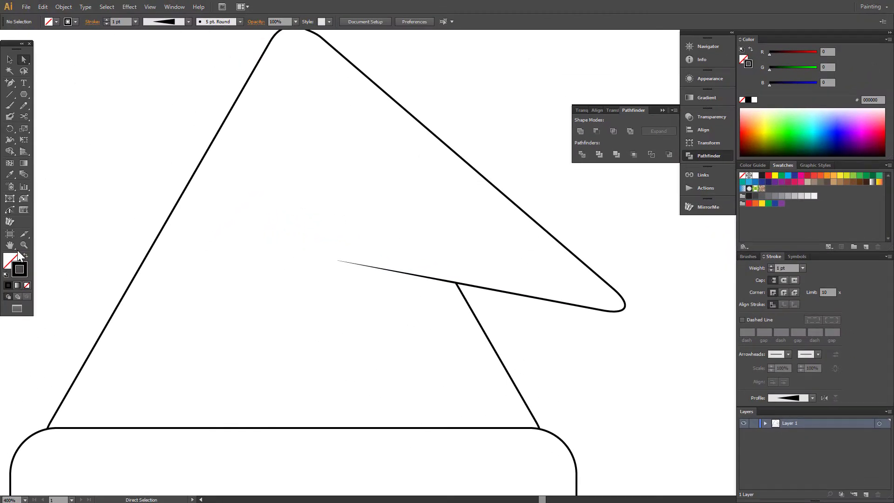
Draw an ellipse about 49 by 51 px around the rounded end of the hat's drooping point
{"action": "left_click", "coordinate": [24, 245]}
{"action": "left_click", "coordinate": [361, 311], "text": "alt"}
{"action": "left_click", "coordinate": [553, 307], "text": "alt"}
{"action": "left_click_drag", "start_coordinate": [536, 272], "coordinate": [503, 290]}
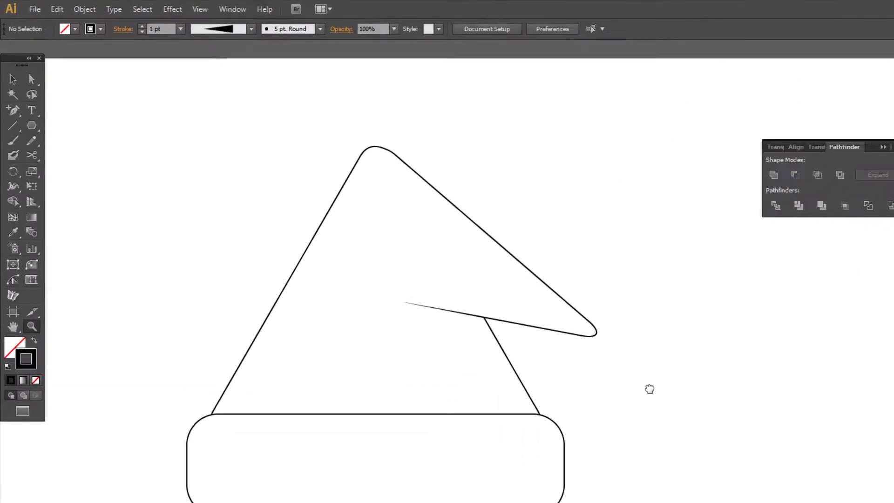
{"action": "left_click", "coordinate": [24, 95]}
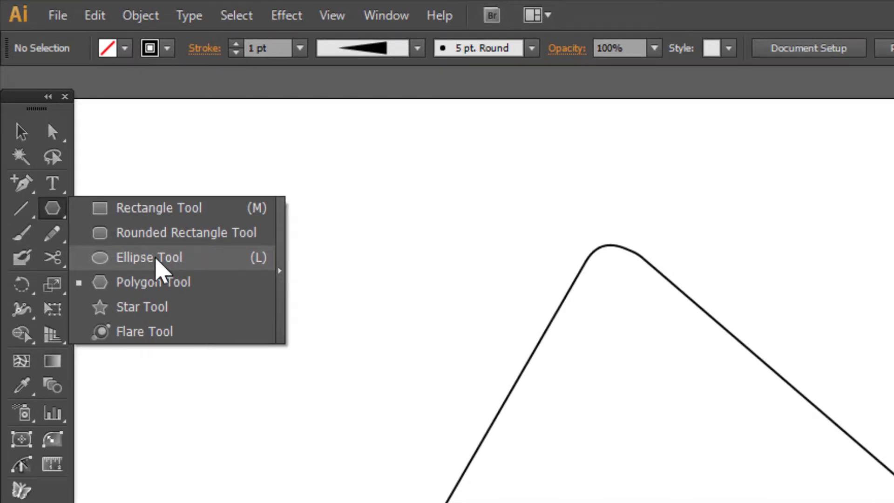
{"action": "left_click", "coordinate": [158, 261]}
{"action": "left_click_drag", "start_coordinate": [424, 228], "coordinate": [465, 275]}
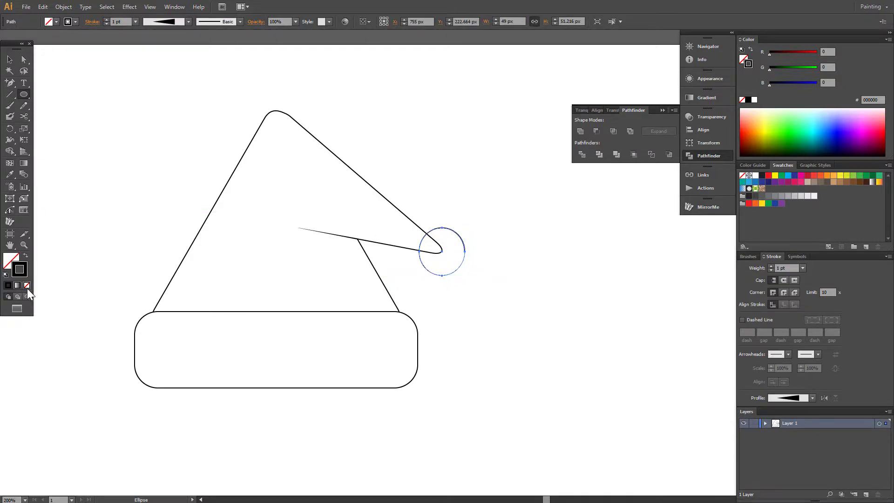
Apply the Uniform width profile to the stroke of the ellipse at the hat's drooping tip
{"action": "left_click", "coordinate": [812, 397]}
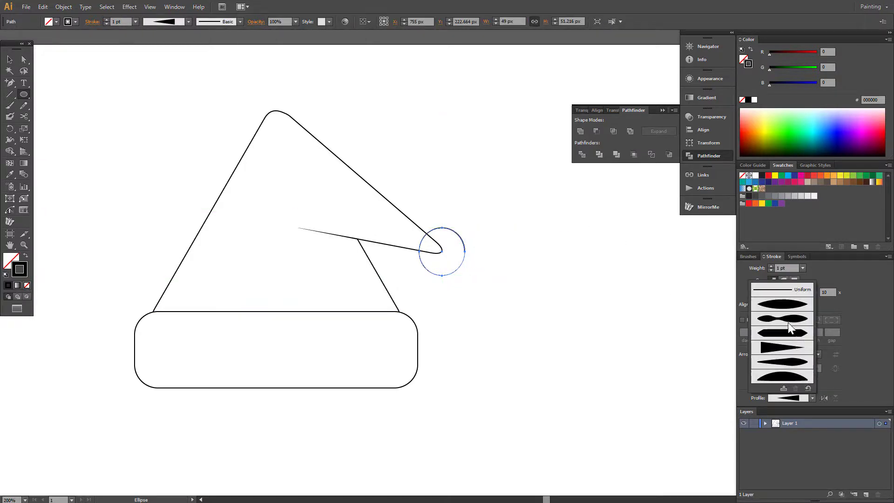
{"action": "left_click", "coordinate": [779, 288]}
{"action": "key", "text": "v"}
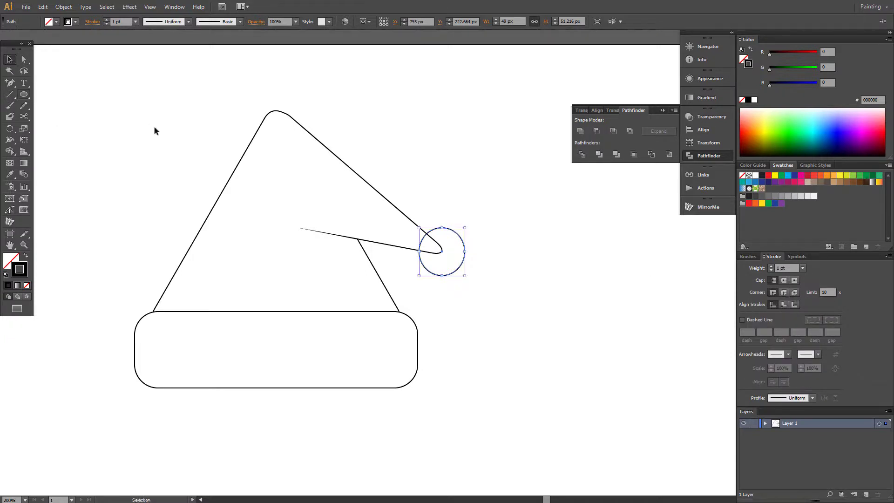
{"action": "left_click", "coordinate": [243, 267]}
Fill the pompom ellipse with white so it covers the end of the drooping tip
{"action": "mouse_move", "coordinate": [430, 317]}
{"action": "left_mouse_down"}
{"action": "mouse_move", "coordinate": [502, 331]}
{"action": "mouse_move", "coordinate": [492, 331]}
{"action": "left_mouse_up"}
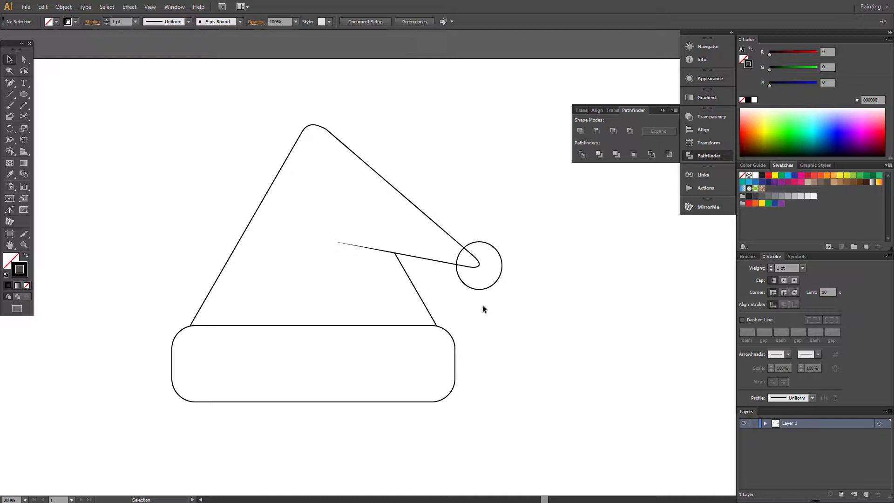
{"action": "left_click", "coordinate": [498, 280]}
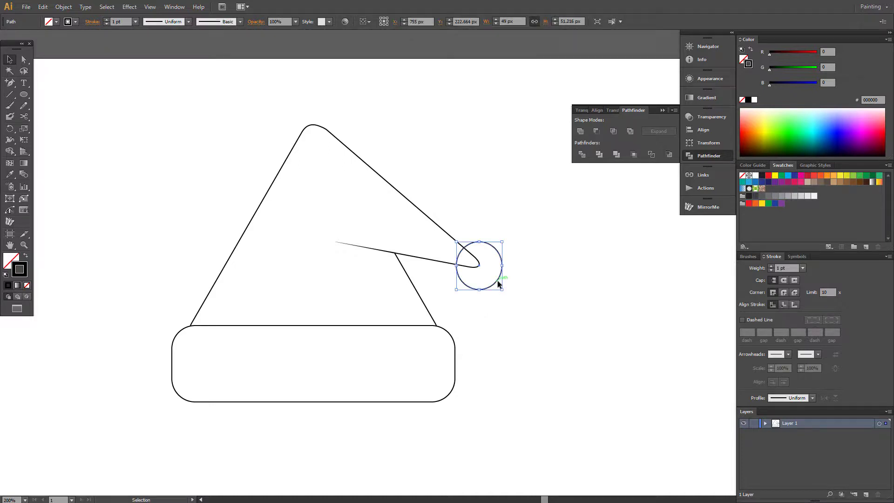
{"action": "left_click", "coordinate": [10, 262]}
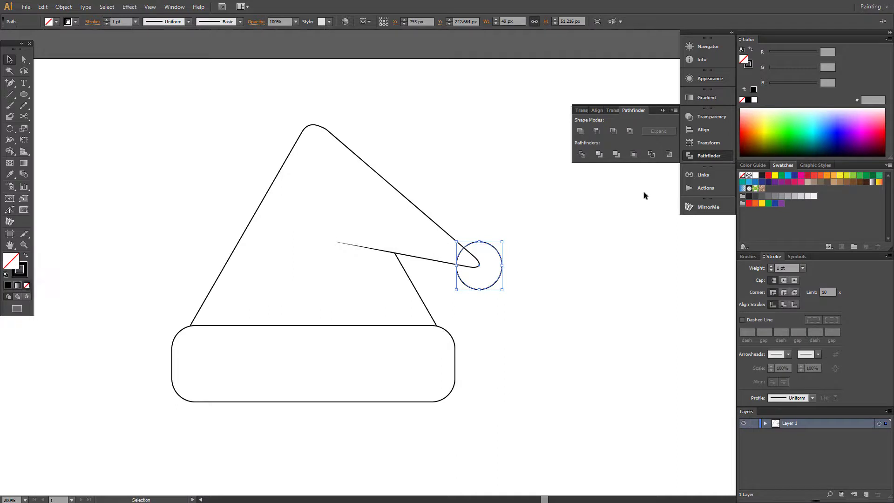
{"action": "left_click", "coordinate": [754, 99]}
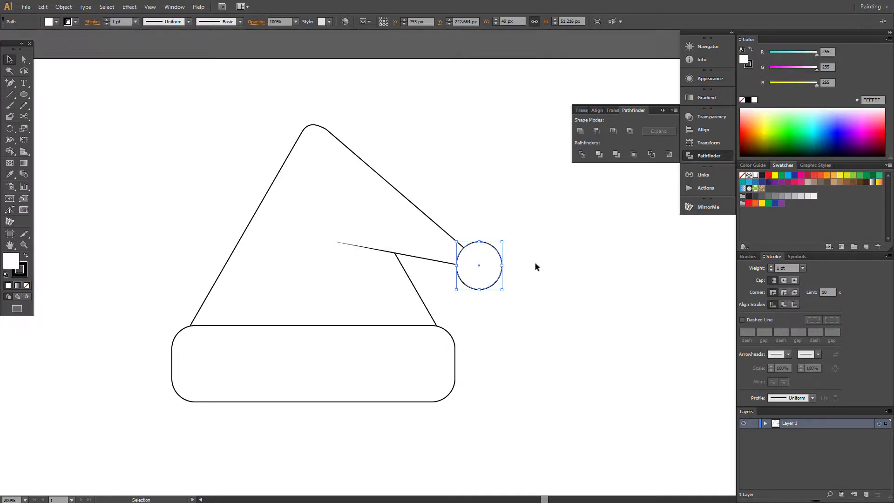
{"action": "left_click", "coordinate": [461, 334]}
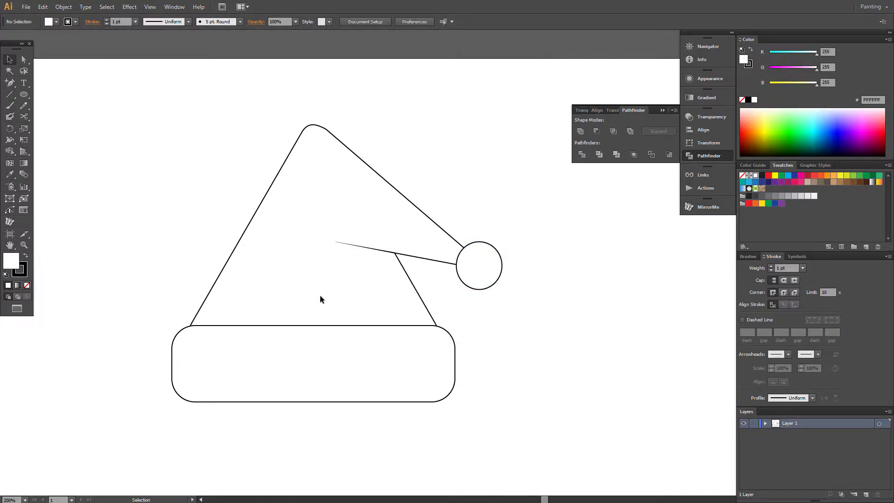
Ungroup the hat outline into separate paths
{"action": "left_click", "coordinate": [331, 135]}
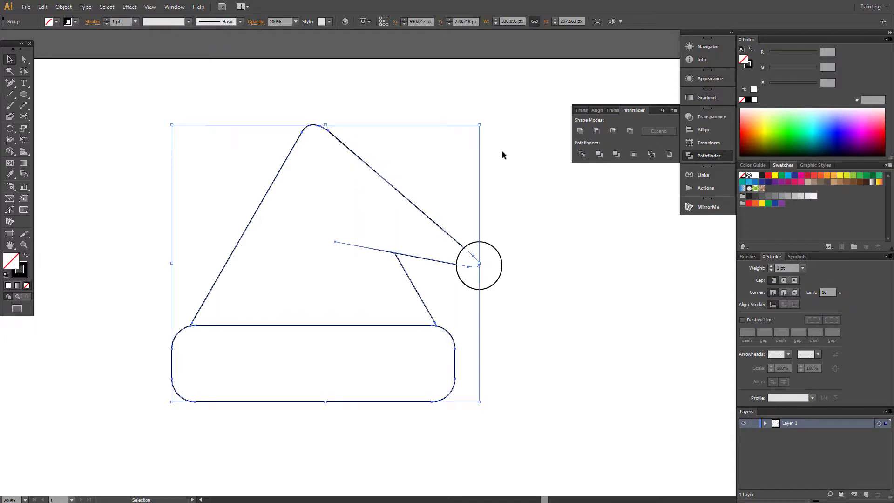
{"action": "left_click", "coordinate": [533, 207]}
{"action": "left_click", "coordinate": [278, 401]}
{"action": "right_click", "coordinate": [277, 398]}
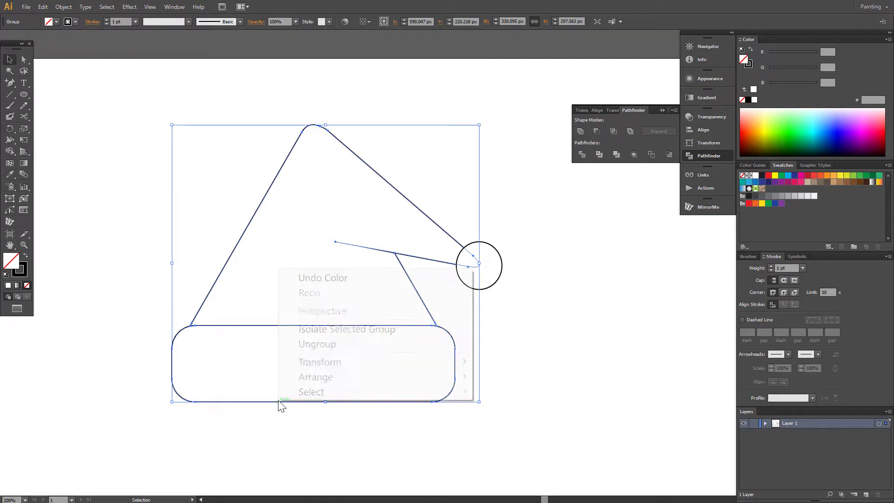
{"action": "left_click", "coordinate": [323, 345]}
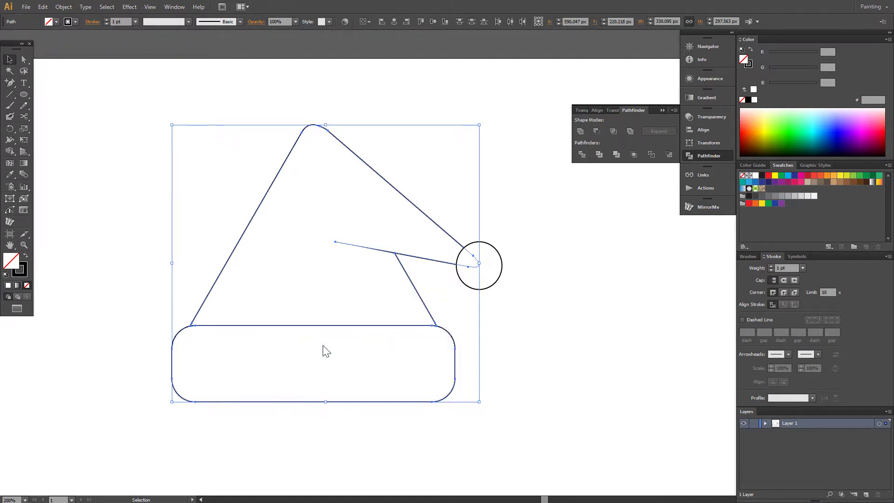
{"action": "left_click", "coordinate": [522, 325]}
Group the brim's rounded outline with the straight line along its upper edge
{"action": "left_click", "coordinate": [455, 351]}
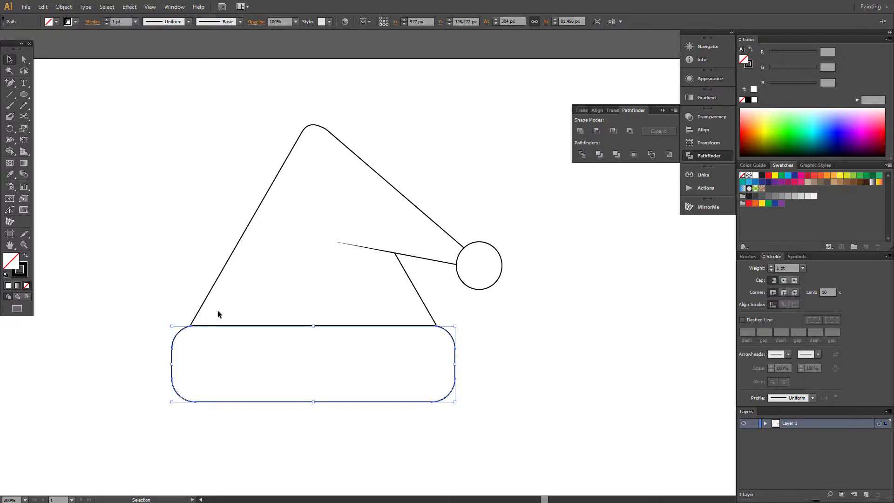
{"action": "left_click", "coordinate": [23, 245]}
{"action": "left_click_drag", "start_coordinate": [171, 274], "coordinate": [503, 437]}
{"action": "left_click", "coordinate": [9, 59]}
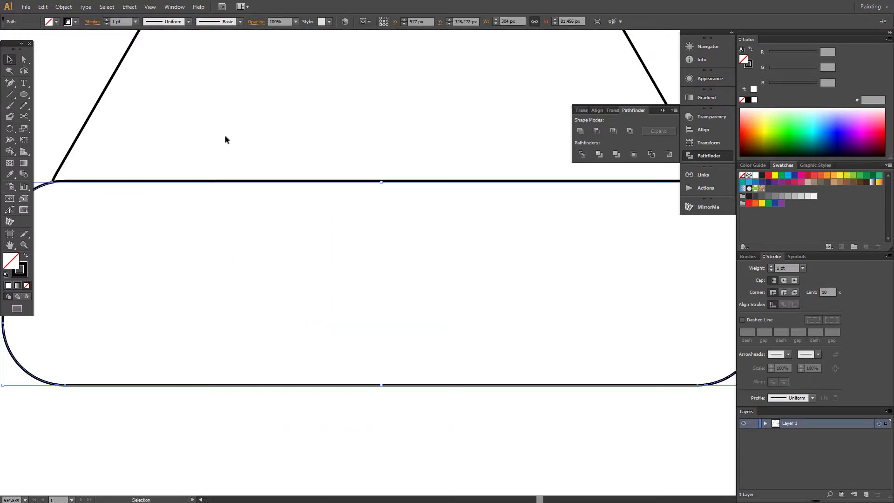
{"action": "left_click", "coordinate": [228, 140]}
{"action": "left_click_drag", "start_coordinate": [264, 161], "coordinate": [294, 403]}
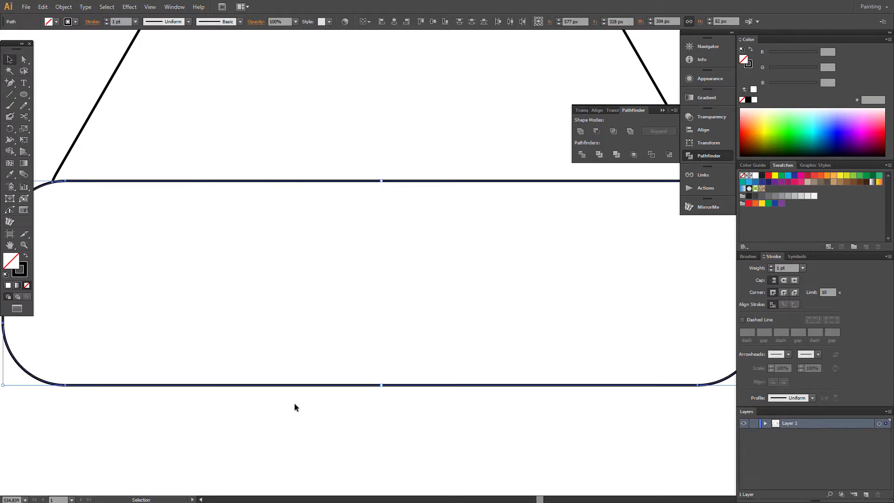
{"action": "right_click", "coordinate": [233, 183]}
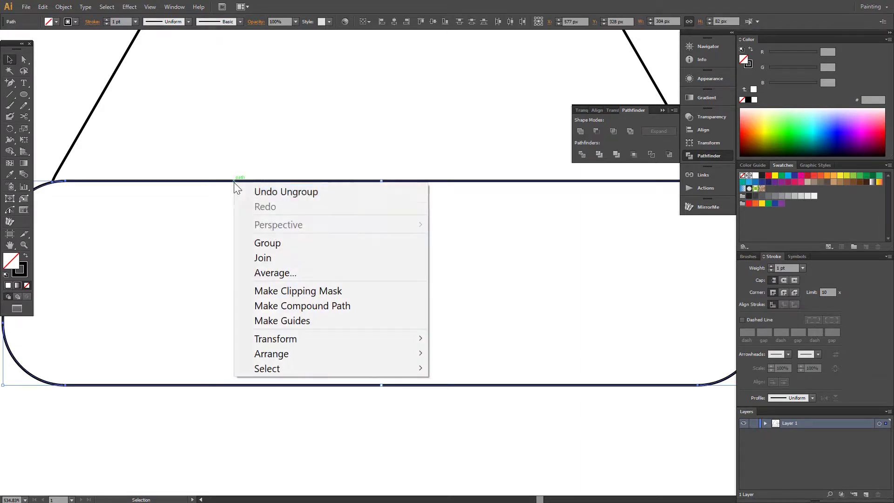
{"action": "left_click", "coordinate": [273, 241]}
Start the Roughen effect on the grouped brim with the preview turned on
{"action": "left_click", "coordinate": [24, 245]}
{"action": "left_click", "coordinate": [407, 224], "text": "alt"}
{"action": "left_click", "coordinate": [407, 223], "text": "alt"}
{"action": "left_click_drag", "start_coordinate": [485, 240], "coordinate": [379, 254]}
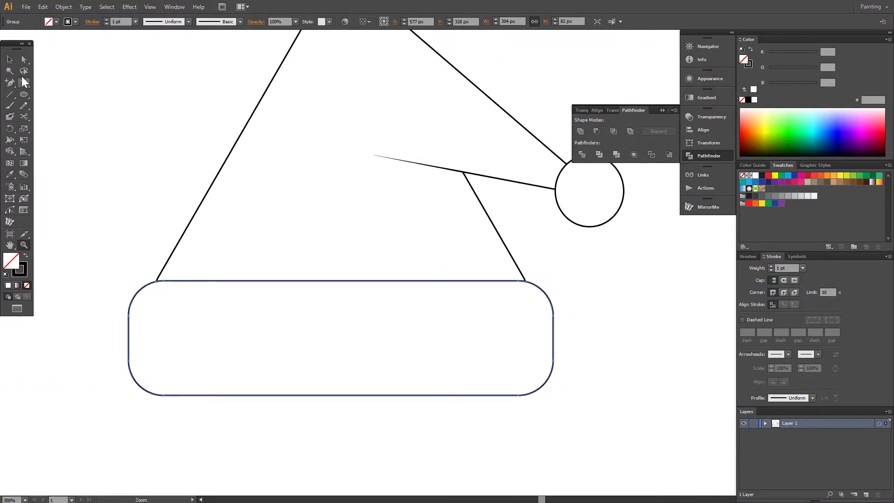
{"action": "left_click", "coordinate": [10, 59]}
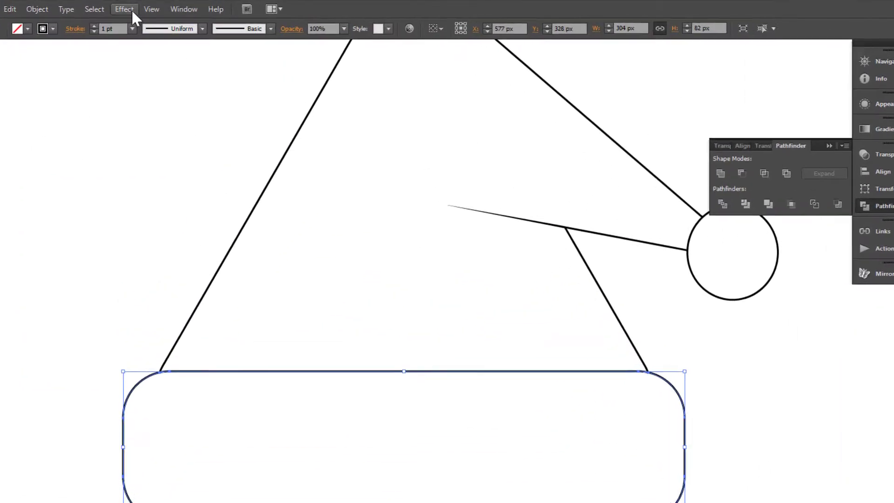
{"action": "left_click", "coordinate": [130, 7]}
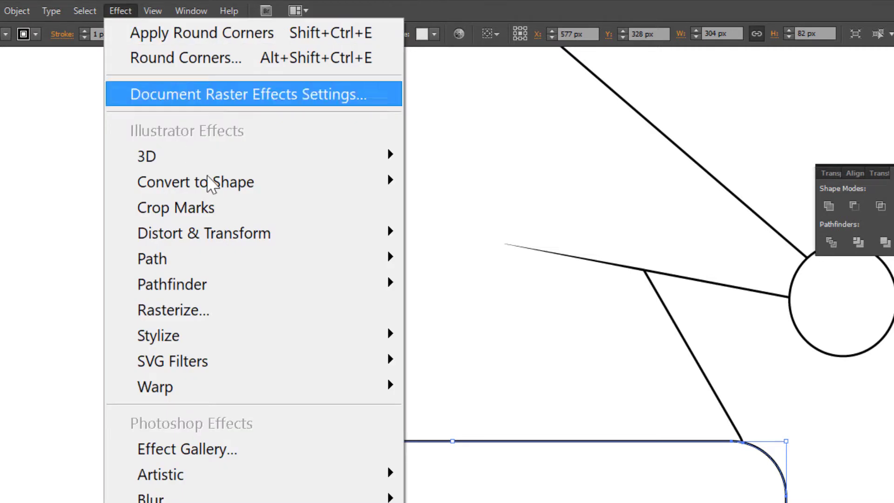
{"action": "mouse_move", "coordinate": [242, 233]}
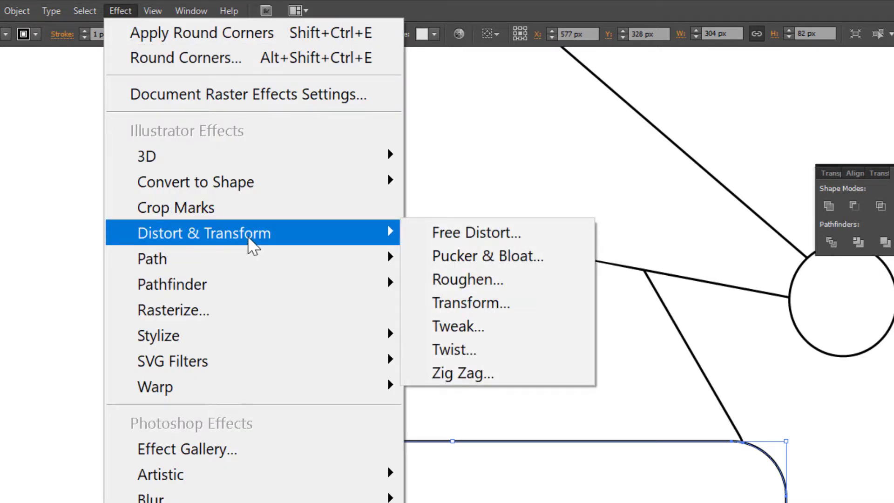
{"action": "left_click", "coordinate": [499, 276]}
{"action": "left_click", "coordinate": [120, 290]}
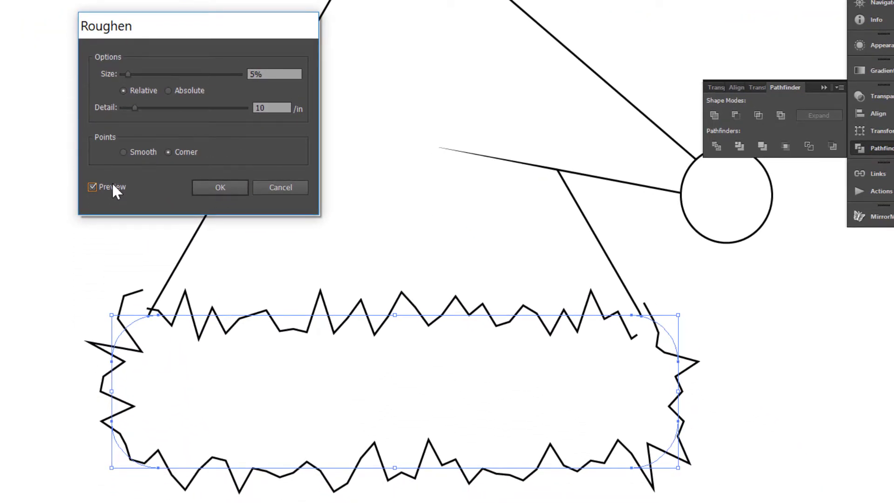
Roughen the brim with a relative size of 1%, a detail of 72/in and smooth points
{"action": "left_click_drag", "start_coordinate": [128, 74], "coordinate": [124, 74]}
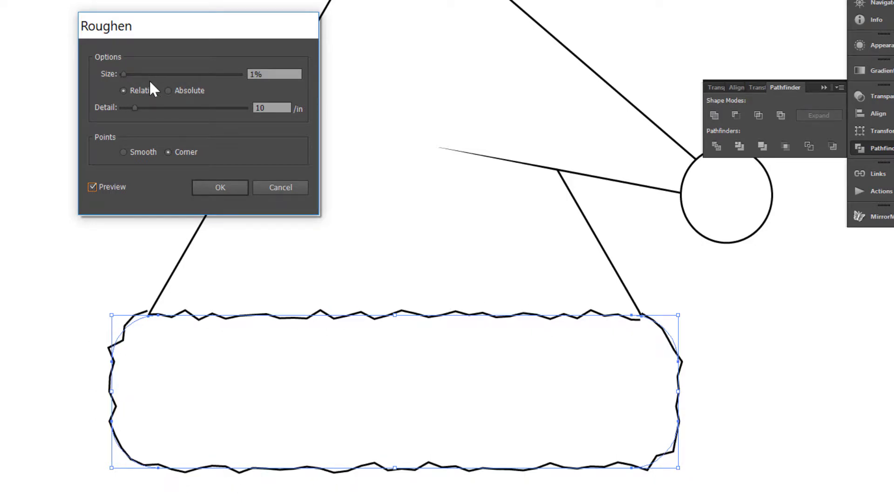
{"action": "left_click_drag", "start_coordinate": [132, 105], "coordinate": [127, 105]}
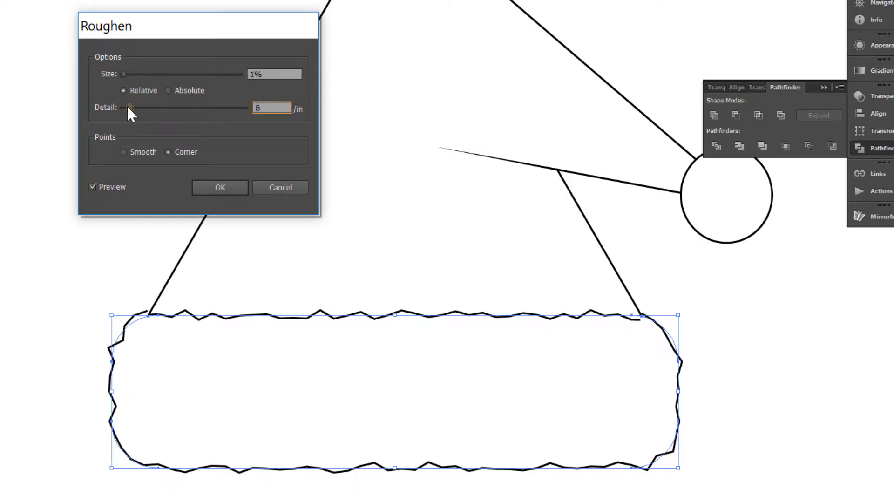
{"action": "left_click", "coordinate": [140, 152]}
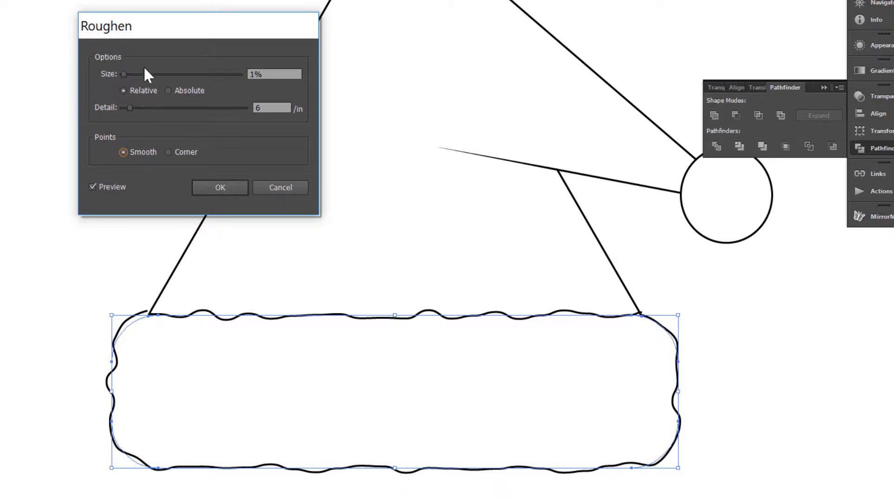
{"action": "left_click_drag", "start_coordinate": [130, 108], "coordinate": [211, 105]}
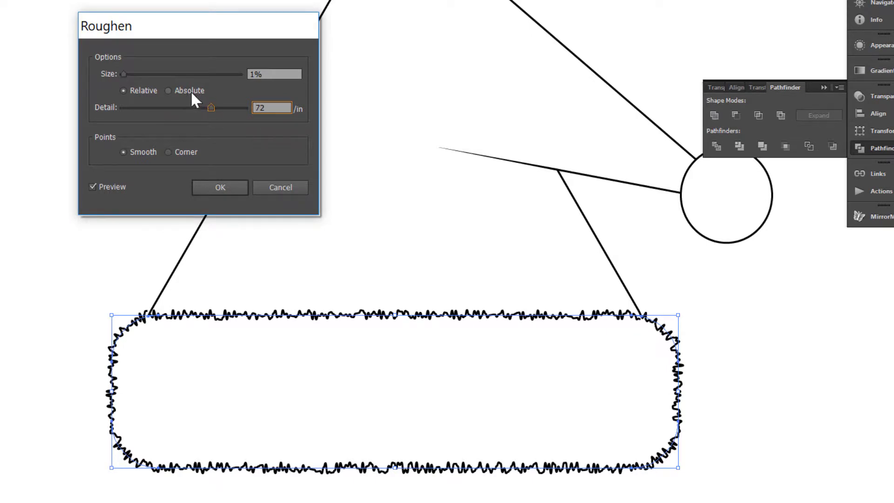
{"action": "left_click", "coordinate": [229, 185]}
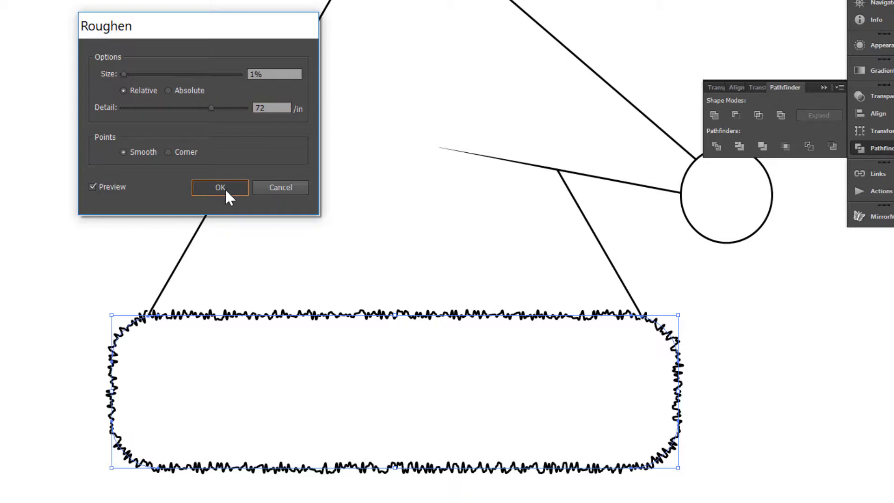
{"action": "left_click", "coordinate": [225, 188]}
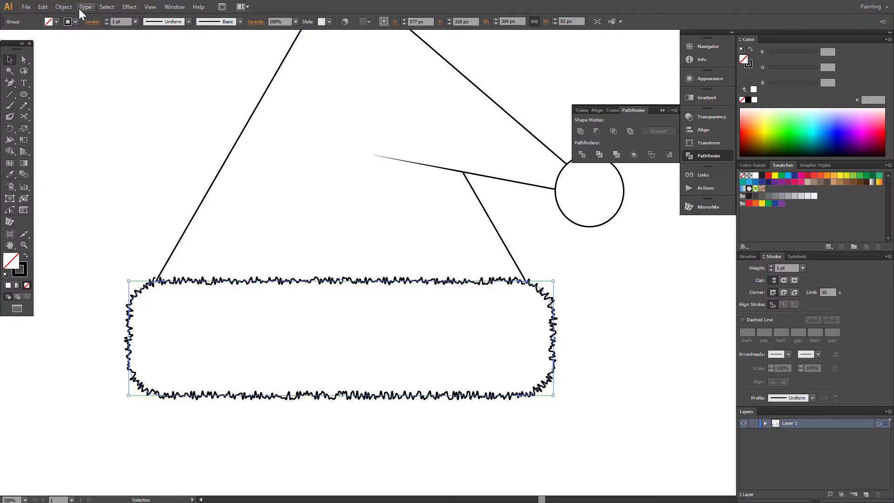
Expand the appearance of the roughened brim into editable paths
{"action": "left_click", "coordinate": [65, 7]}
{"action": "left_click", "coordinate": [122, 160]}
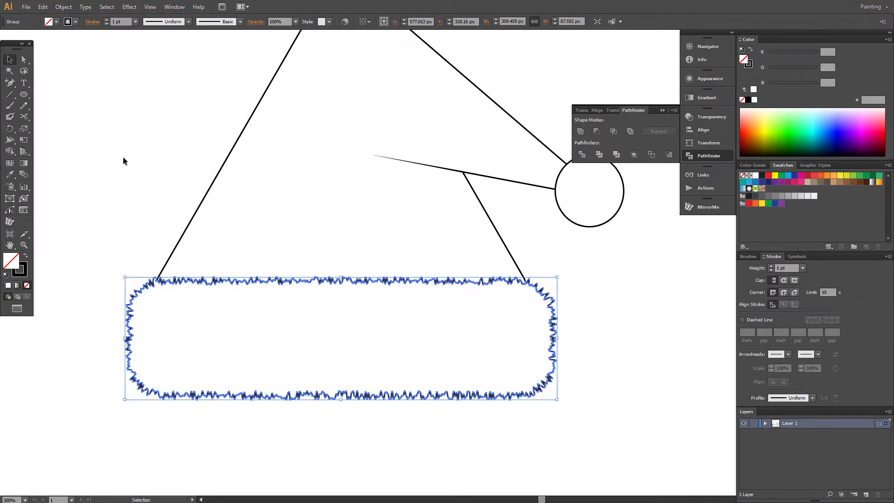
{"action": "left_click", "coordinate": [641, 236]}
Roughen the pompom with a relative size of 3%, a detail of 72/in and smooth points, then collapse the Pathfinder options
{"action": "left_click", "coordinate": [621, 200]}
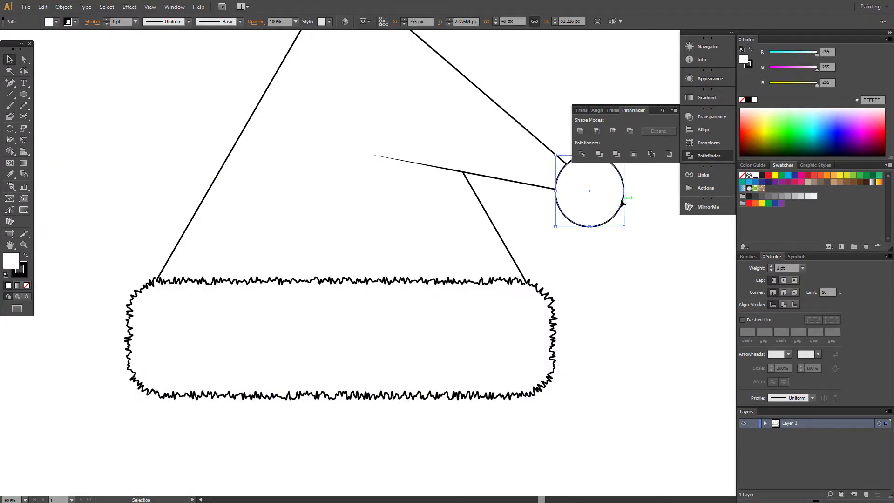
{"action": "left_click", "coordinate": [130, 7]}
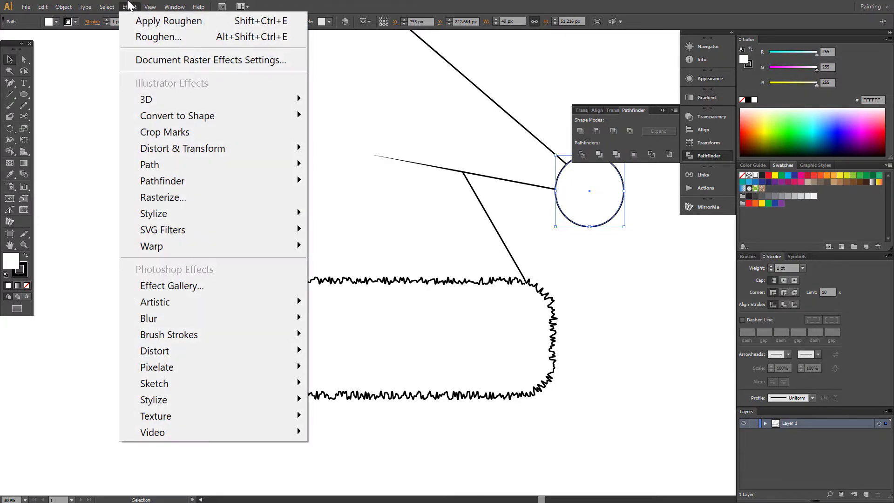
{"action": "left_click", "coordinate": [160, 37]}
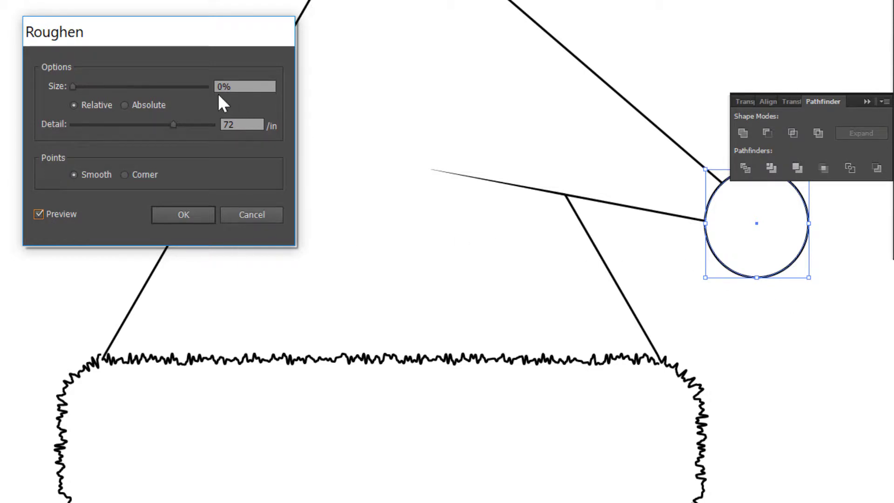
{"action": "left_click_drag", "start_coordinate": [99, 84], "coordinate": [86, 87]}
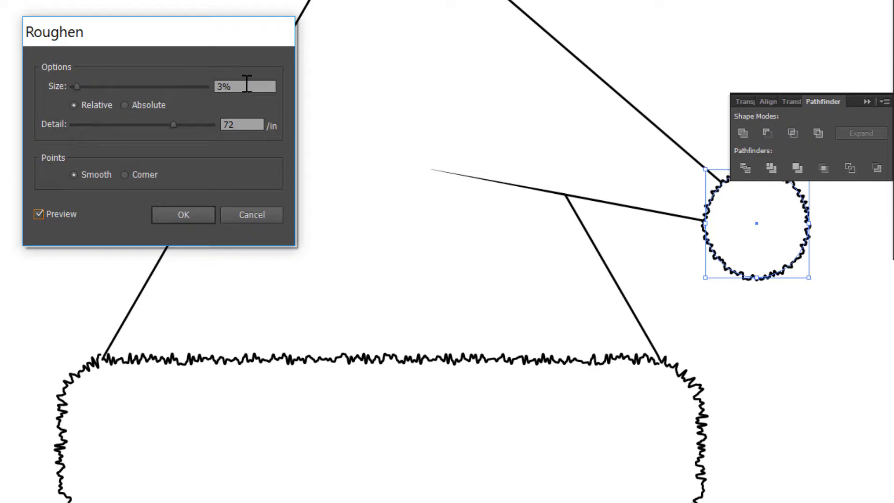
{"action": "left_click", "coordinate": [175, 215]}
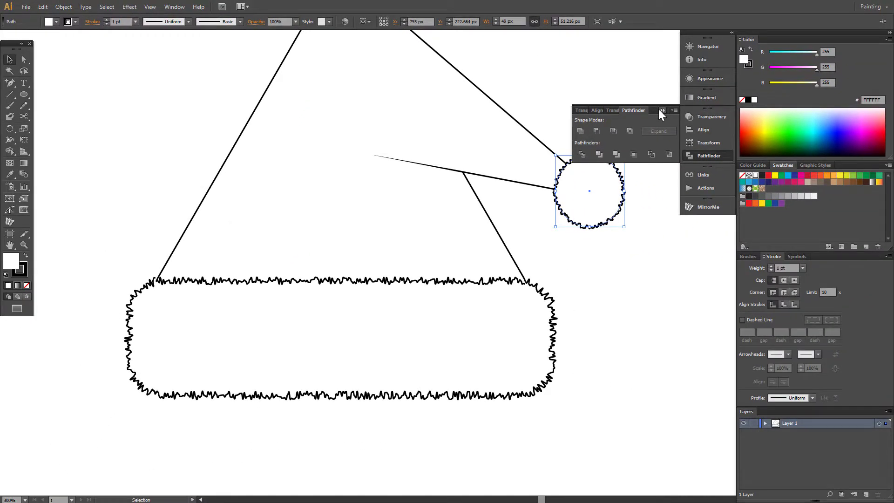
{"action": "left_click", "coordinate": [659, 110]}
{"action": "left_click", "coordinate": [610, 305]}
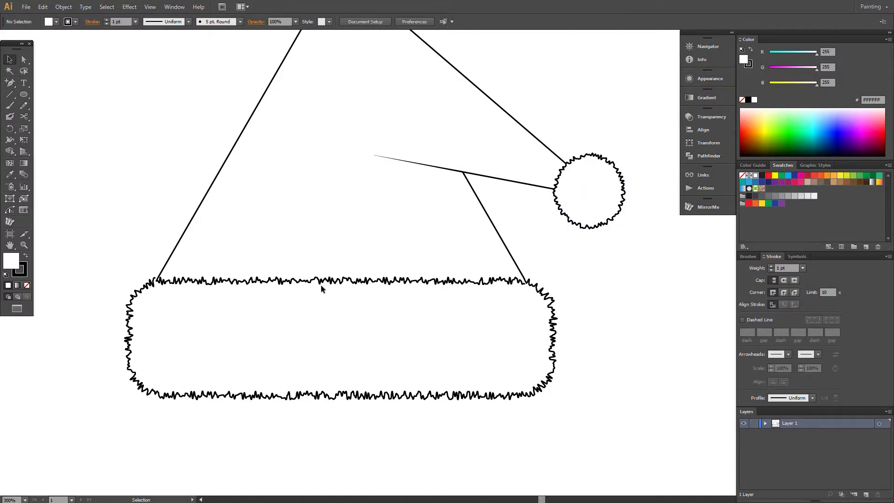
Move the loose end anchor at the brim's upper left corner onto the start of the upper edge, closing the gap
{"action": "left_click", "coordinate": [24, 245]}
{"action": "left_click_drag", "start_coordinate": [142, 265], "coordinate": [181, 294]}
{"action": "left_click", "coordinate": [24, 60]}
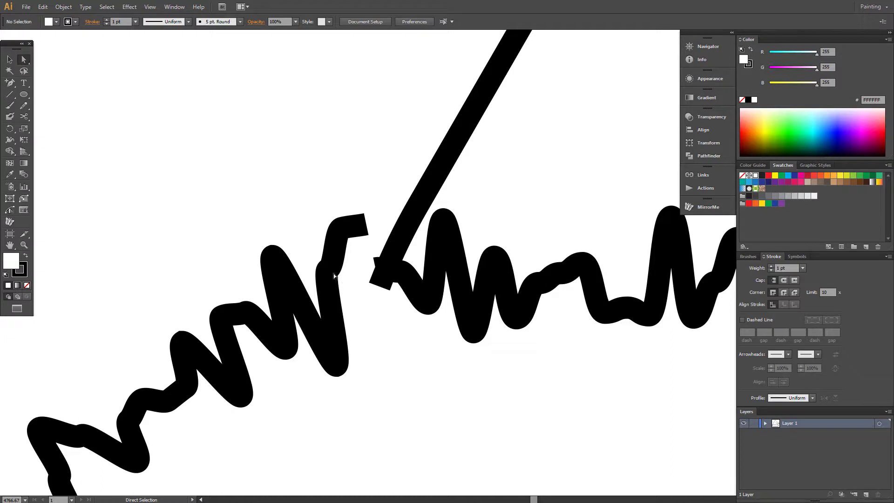
{"action": "left_click", "coordinate": [334, 256]}
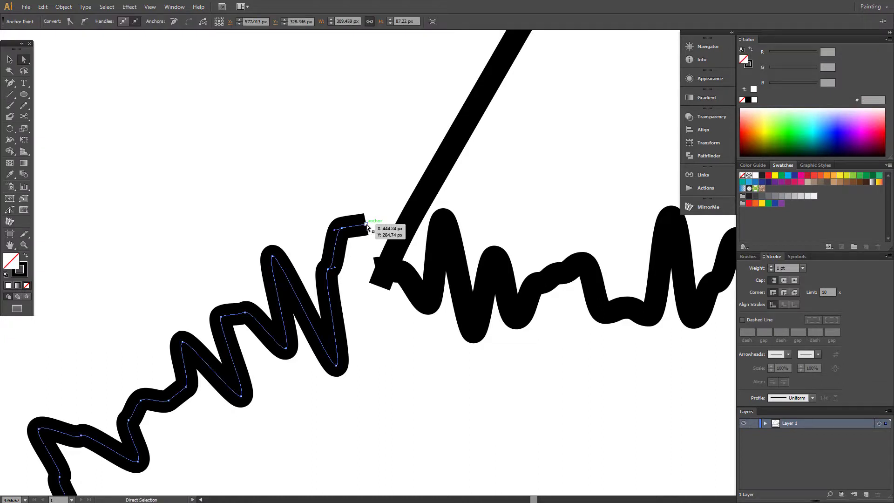
{"action": "mouse_move", "coordinate": [367, 225]}
{"action": "left_mouse_down"}
{"action": "mouse_move", "coordinate": [386, 279]}
{"action": "mouse_move", "coordinate": [388, 269]}
{"action": "left_mouse_up"}
{"action": "left_click", "coordinate": [395, 301]}
{"action": "left_click", "coordinate": [389, 275]}
{"action": "left_click", "coordinate": [379, 234]}
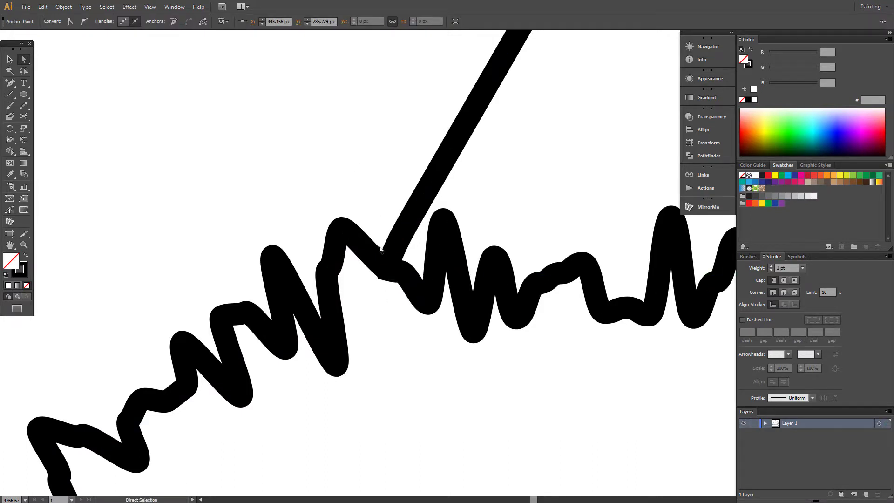
Move the open end anchor of the brim's right side, at the upper right corner, toward the lower end of the hat's right edge
{"action": "left_click", "coordinate": [395, 258]}
{"action": "left_click", "coordinate": [388, 264]}
{"action": "left_click", "coordinate": [378, 194]}
{"action": "left_click", "coordinate": [23, 245]}
{"action": "left_click", "coordinate": [442, 270], "text": "alt"}
{"action": "left_click", "coordinate": [489, 274], "text": "alt"}
{"action": "left_click", "coordinate": [536, 282], "text": "alt"}
{"action": "left_click", "coordinate": [573, 286], "text": "alt"}
{"action": "left_click", "coordinate": [586, 279], "text": "alt"}
{"action": "left_click", "coordinate": [600, 273], "text": "alt"}
{"action": "left_click", "coordinate": [616, 267], "text": "alt"}
{"action": "left_click_drag", "start_coordinate": [658, 227], "coordinate": [682, 245]}
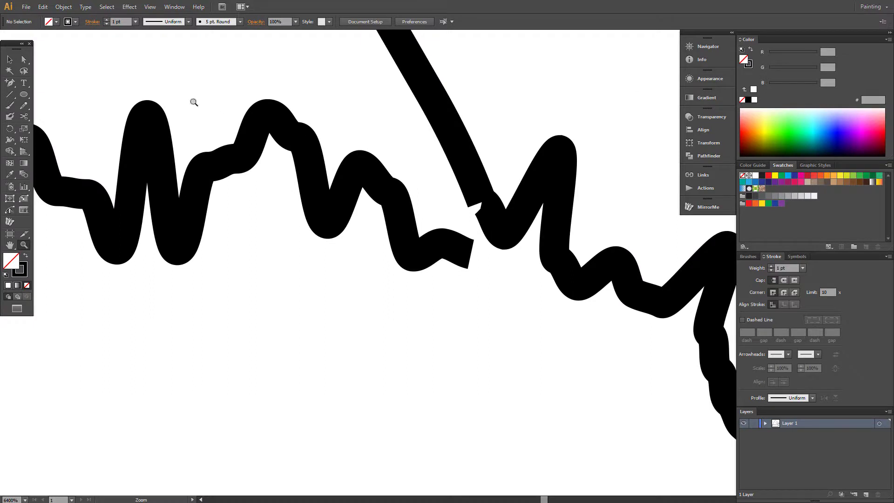
{"action": "left_click", "coordinate": [24, 60]}
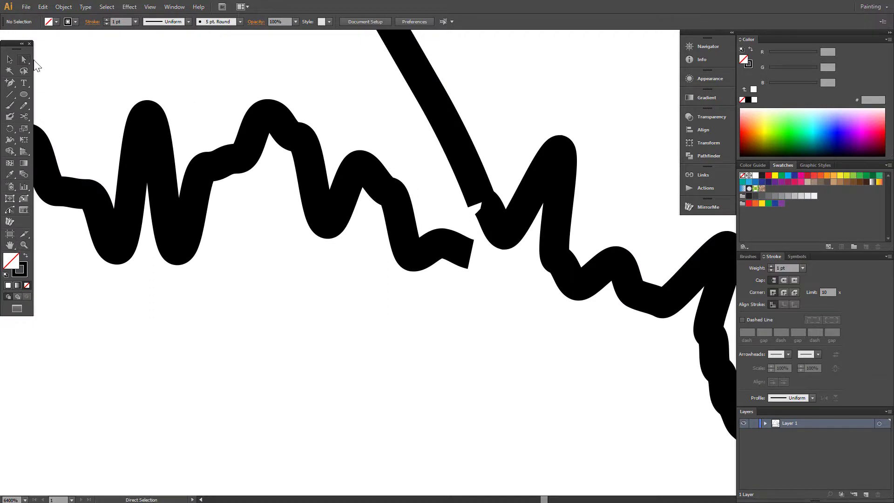
{"action": "left_click", "coordinate": [482, 204]}
{"action": "left_click", "coordinate": [483, 203]}
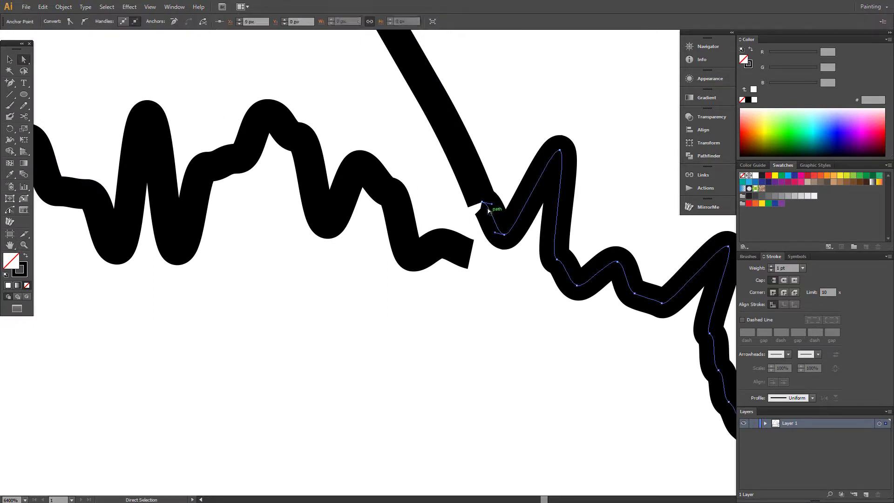
{"action": "left_click_drag", "start_coordinate": [482, 203], "coordinate": [470, 196]}
Move the loose right end of the brim's upper edge onto the brim's right side path, closing the corner gap
{"action": "left_click", "coordinate": [462, 252]}
{"action": "left_click_drag", "start_coordinate": [461, 252], "coordinate": [481, 203]}
{"action": "left_click", "coordinate": [487, 275]}
Select the whole hat artwork, activate the Shape Builder tool and set the fill to red F53300
{"action": "left_click", "coordinate": [23, 245]}
{"action": "left_click", "coordinate": [373, 276], "text": "alt"}
{"action": "left_click", "coordinate": [374, 282], "text": "alt"}
{"action": "left_click", "coordinate": [379, 305], "text": "alt"}
{"action": "left_click", "coordinate": [379, 306], "text": "alt"}
{"action": "left_click", "coordinate": [397, 271], "text": "alt"}
{"action": "left_click", "coordinate": [407, 267], "text": "alt"}
{"action": "left_click", "coordinate": [406, 267], "text": "alt"}
{"action": "left_click", "coordinate": [451, 222], "text": "alt"}
{"action": "left_click_drag", "start_coordinate": [479, 256], "coordinate": [423, 263]}
{"action": "left_click", "coordinate": [10, 59]}
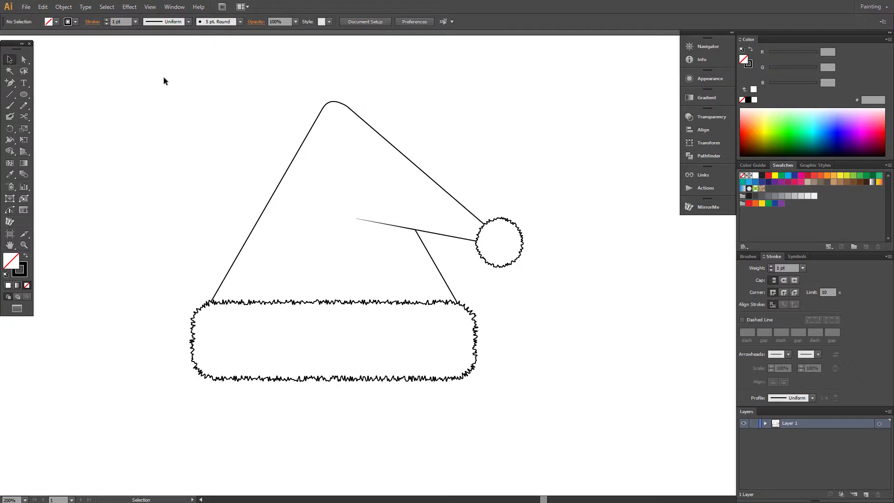
{"action": "left_click_drag", "start_coordinate": [156, 68], "coordinate": [564, 409]}
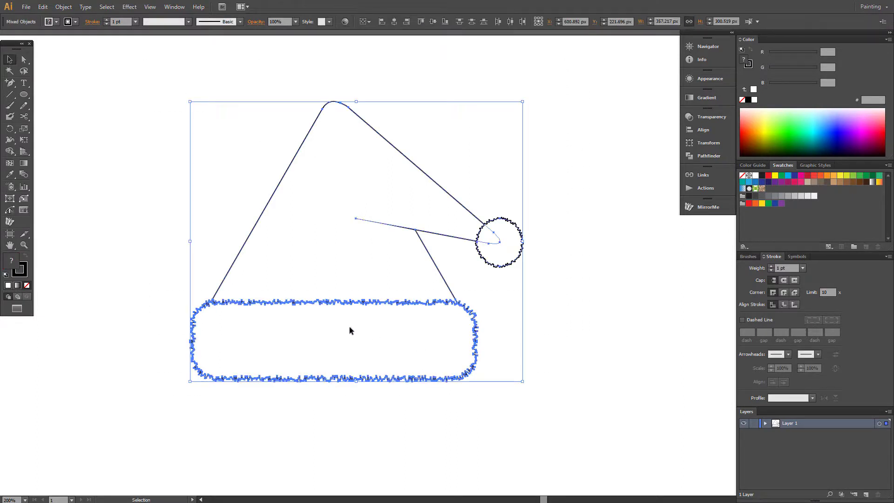
{"action": "left_click", "coordinate": [9, 152]}
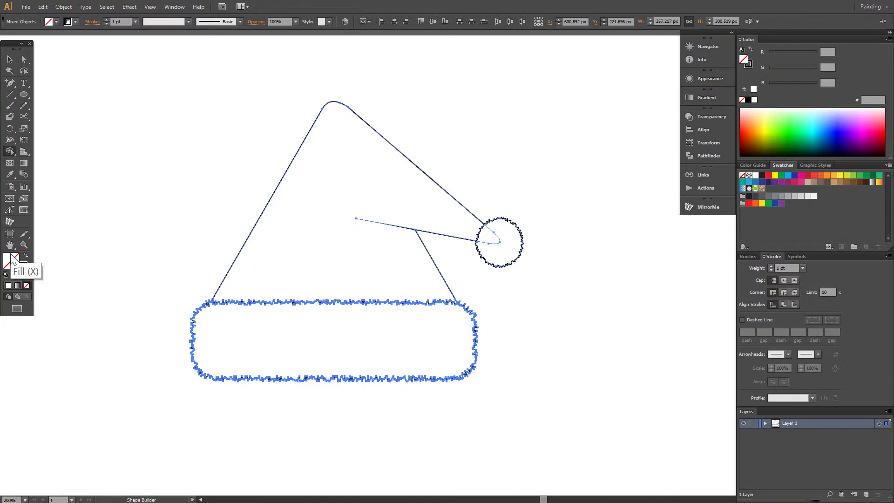
{"action": "left_click", "coordinate": [746, 123]}
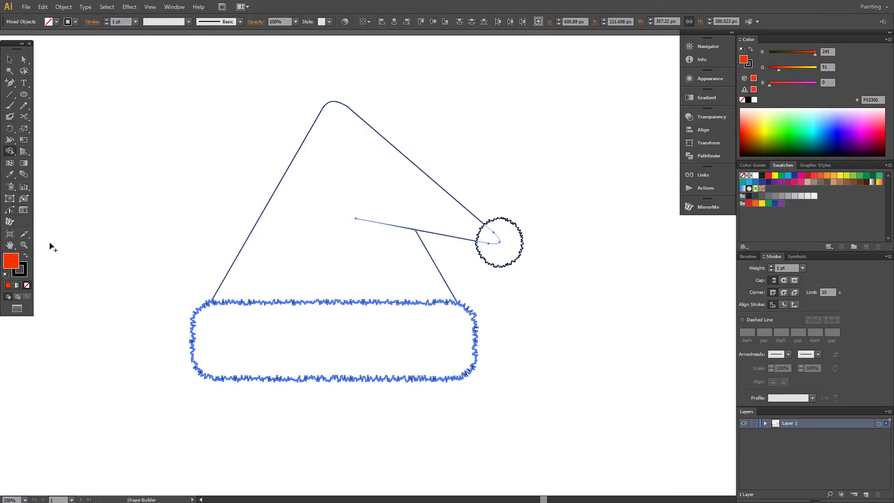
Move the lower end anchor of the hat's left edge onto the brim's upper left corner, then deselect the path
{"action": "left_click", "coordinate": [24, 245]}
{"action": "left_click_drag", "start_coordinate": [204, 288], "coordinate": [219, 309]}
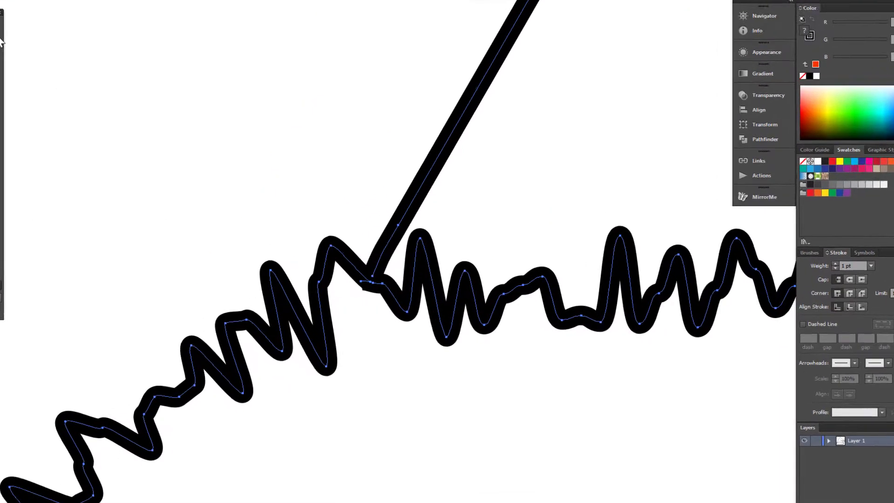
{"action": "key", "text": "a"}
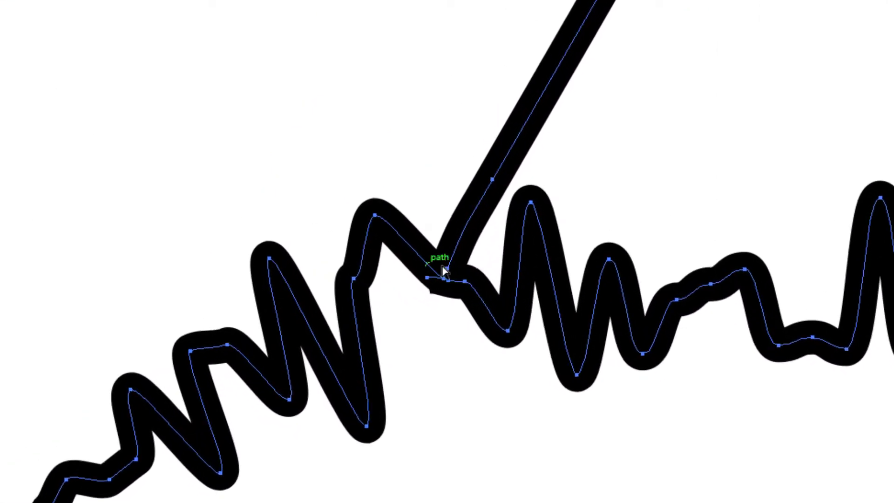
{"action": "left_click", "coordinate": [501, 257]}
{"action": "left_click_drag", "start_coordinate": [501, 256], "coordinate": [506, 279]}
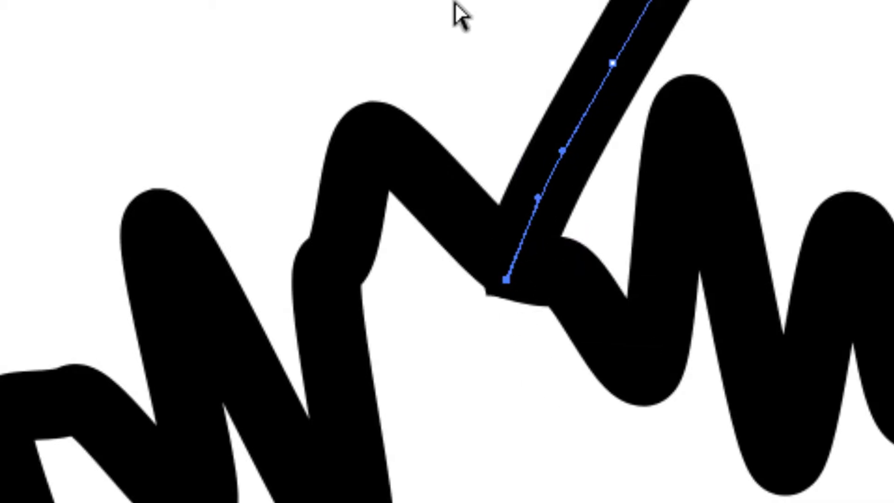
{"action": "key", "text": "ctrl+shift+a"}
Try to fill the hat's cone with red F53300 using the Shape Builder on the whole selected artwork
{"action": "key", "text": "z"}
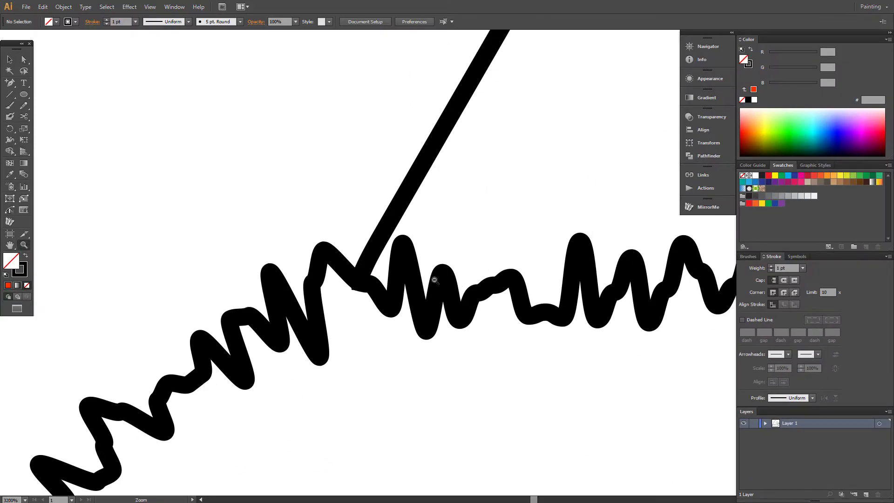
{"action": "left_click", "coordinate": [515, 236], "text": "alt"}
{"action": "left_click", "coordinate": [516, 235], "text": "alt"}
{"action": "left_click", "coordinate": [517, 235], "text": "alt"}
{"action": "left_click", "coordinate": [558, 269], "text": "alt"}
{"action": "left_click", "coordinate": [554, 269], "text": "alt"}
{"action": "left_click", "coordinate": [554, 269], "text": "alt"}
{"action": "left_click", "coordinate": [498, 193], "text": "alt"}
{"action": "left_click", "coordinate": [9, 59]}
{"action": "left_click_drag", "start_coordinate": [403, 237], "coordinate": [616, 423]}
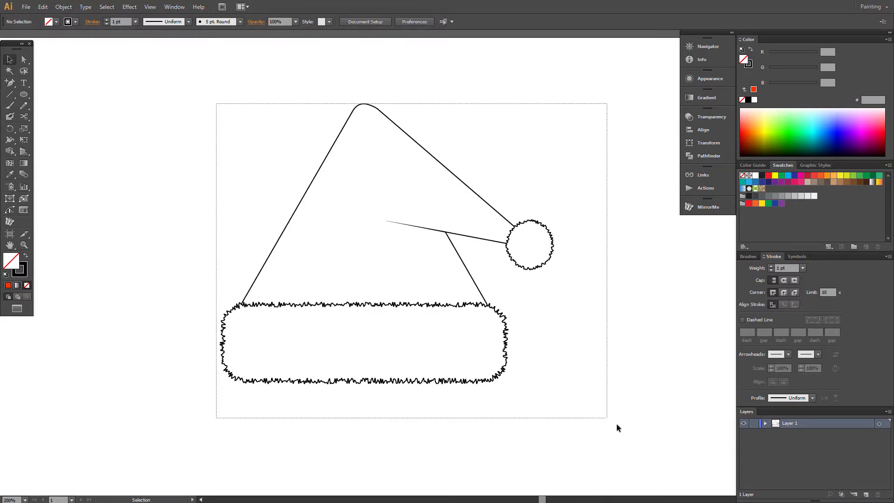
{"action": "left_click", "coordinate": [9, 152]}
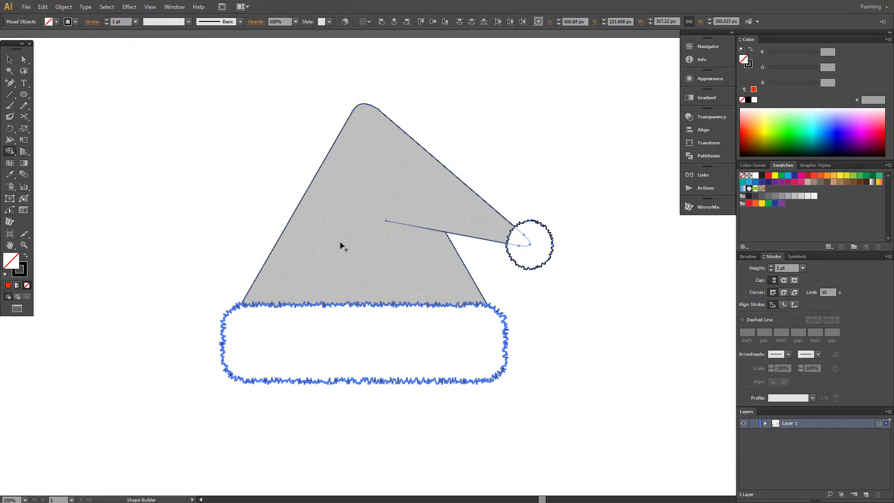
{"action": "left_click", "coordinate": [523, 251]}
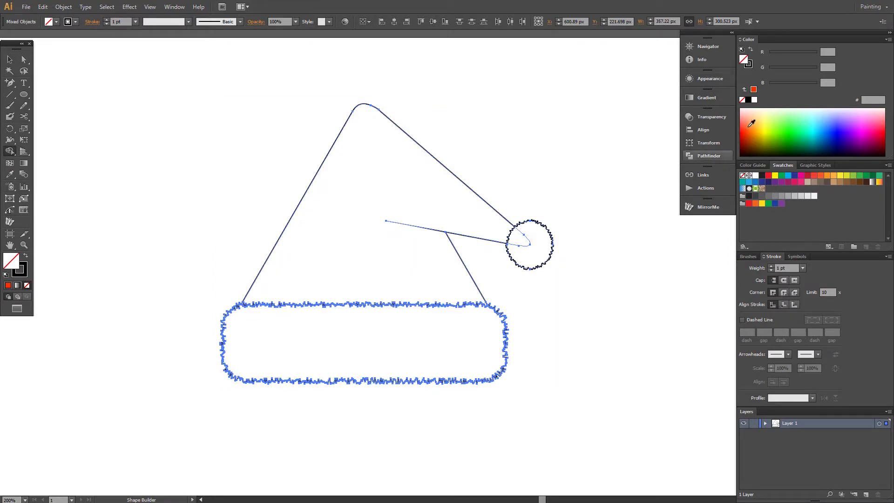
{"action": "left_click", "coordinate": [754, 89]}
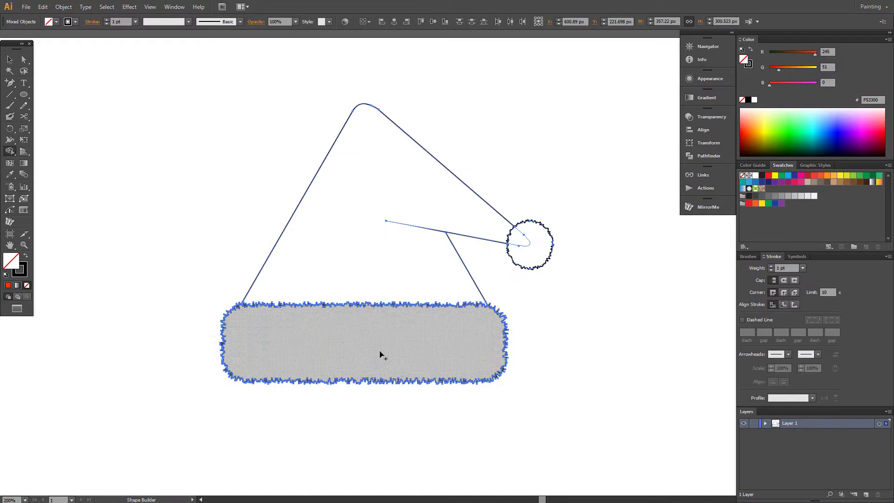
{"action": "left_click", "coordinate": [334, 247]}
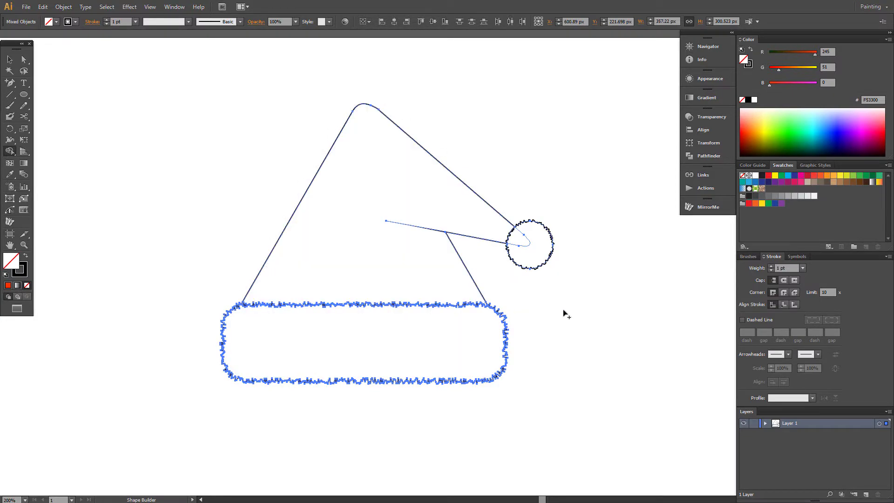
Expand the appearance of the selected hat artwork, then expand its objects so the strokes become outlined shapes
{"action": "left_click", "coordinate": [63, 7]}
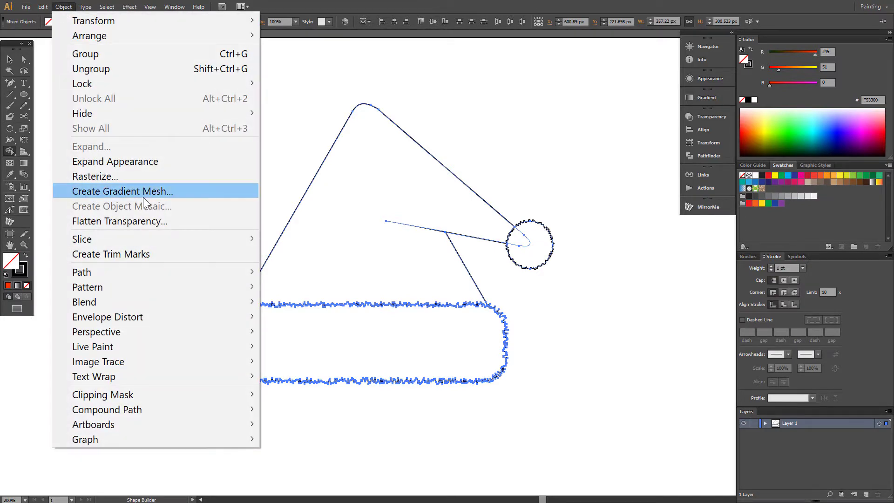
{"action": "left_click", "coordinate": [147, 161]}
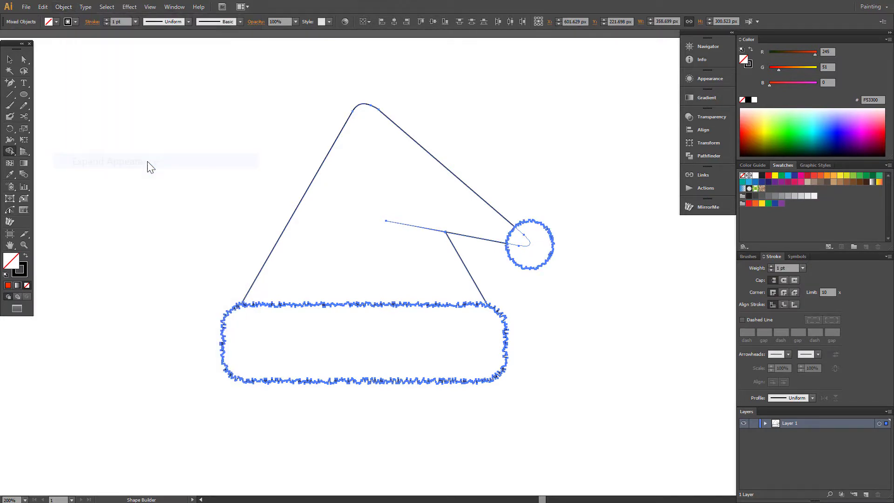
{"action": "left_click", "coordinate": [70, 7]}
{"action": "left_click", "coordinate": [104, 150]}
{"action": "left_click", "coordinate": [44, 140]}
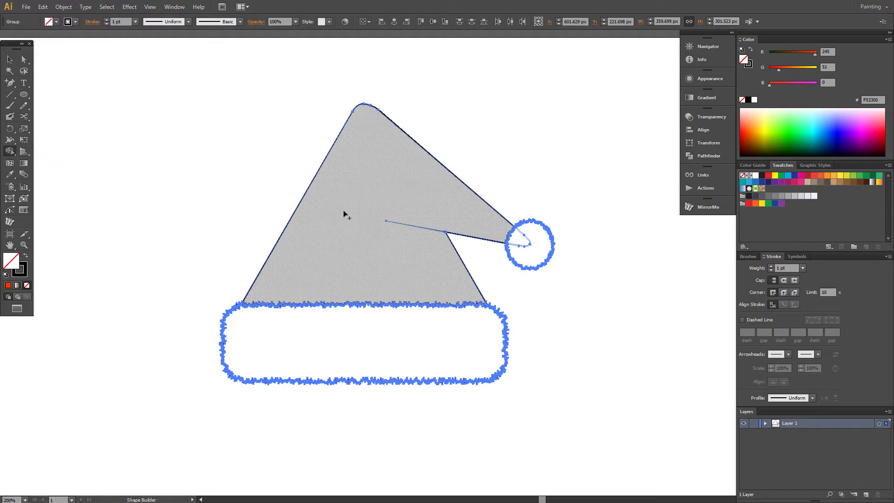
Reselect the expanded hat artwork and fill the cone with red F53300 using the Shape Builder
{"action": "left_click", "coordinate": [9, 59]}
{"action": "left_click", "coordinate": [259, 138]}
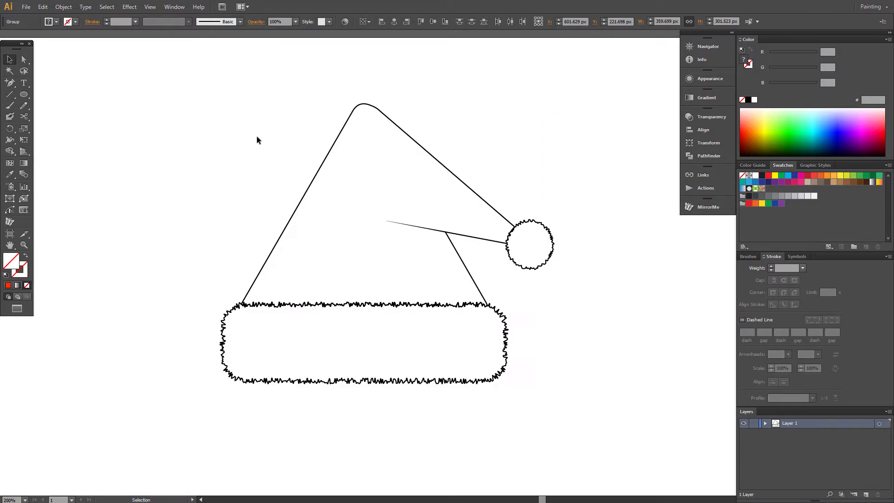
{"action": "left_click_drag", "start_coordinate": [208, 111], "coordinate": [610, 387]}
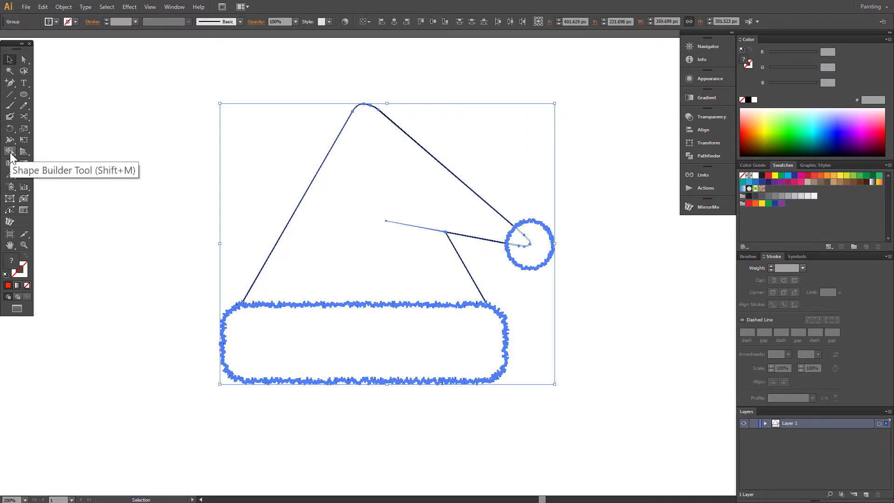
{"action": "left_click", "coordinate": [10, 152]}
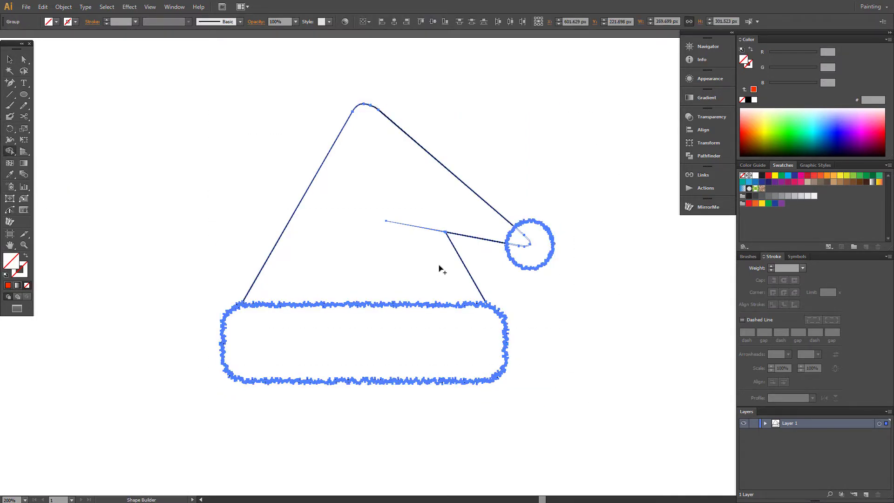
{"action": "left_click", "coordinate": [754, 90]}
{"action": "left_click", "coordinate": [416, 349]}
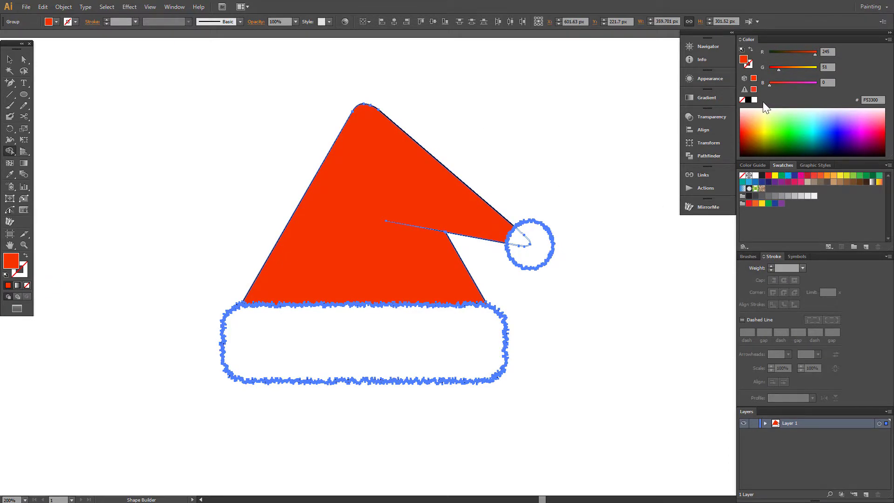
Fill the pompom and the brim with light grey E6E7E8 using the Shape Builder, then deselect the artwork
{"action": "left_click", "coordinate": [546, 246]}
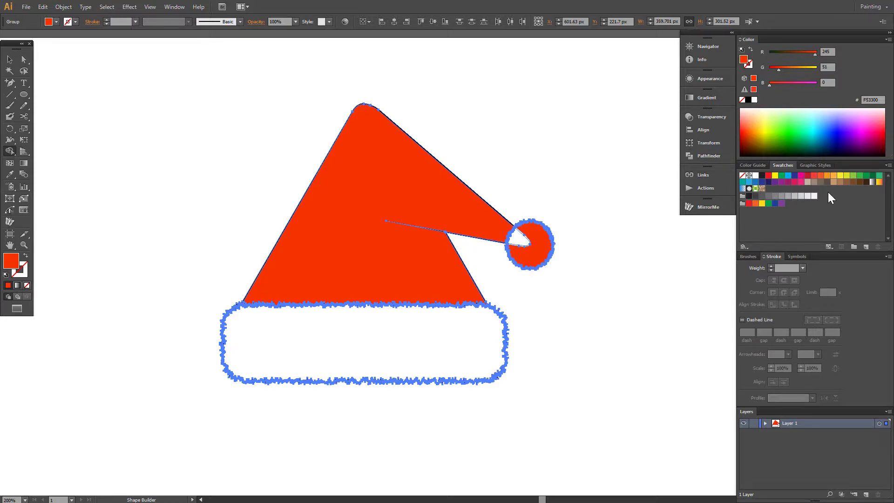
{"action": "left_click", "coordinate": [807, 195]}
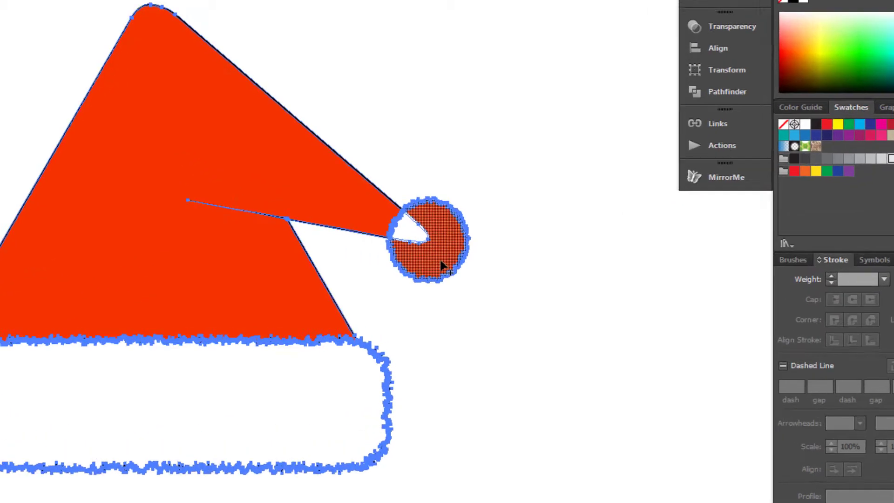
{"action": "left_click", "coordinate": [423, 247]}
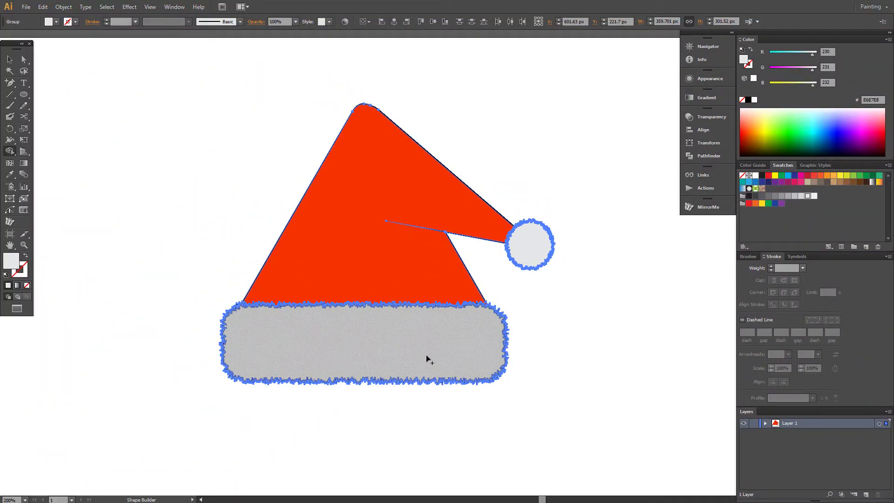
{"action": "left_click", "coordinate": [427, 359]}
{"action": "left_click", "coordinate": [24, 59]}
{"action": "left_click", "coordinate": [203, 336]}
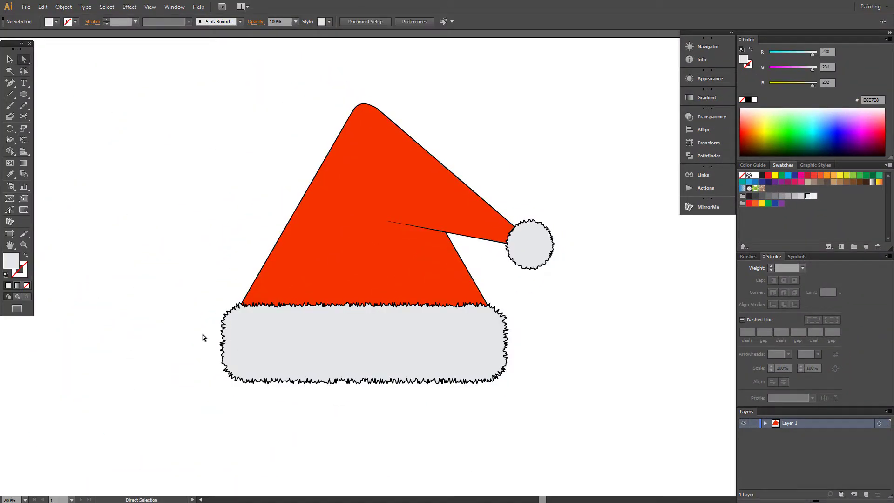
Shift the pompom slightly toward the hat's tip so its furry edge overlaps the end of the red cone
{"action": "left_click", "coordinate": [24, 245]}
{"action": "left_click_drag", "start_coordinate": [534, 237], "coordinate": [562, 283]}
{"action": "left_click", "coordinate": [24, 60]}
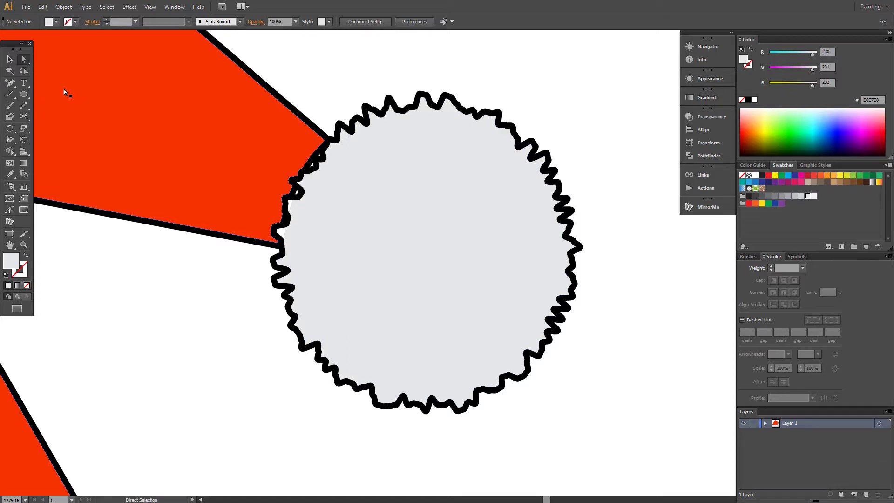
{"action": "left_click", "coordinate": [24, 244]}
{"action": "left_click_drag", "start_coordinate": [239, 74], "coordinate": [562, 344]}
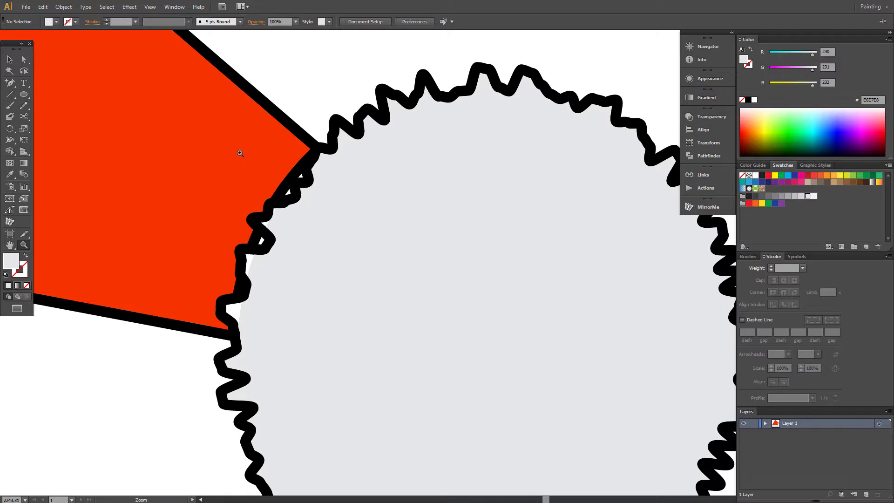
{"action": "left_click", "coordinate": [9, 59]}
{"action": "left_click_drag", "start_coordinate": [449, 222], "coordinate": [392, 242]}
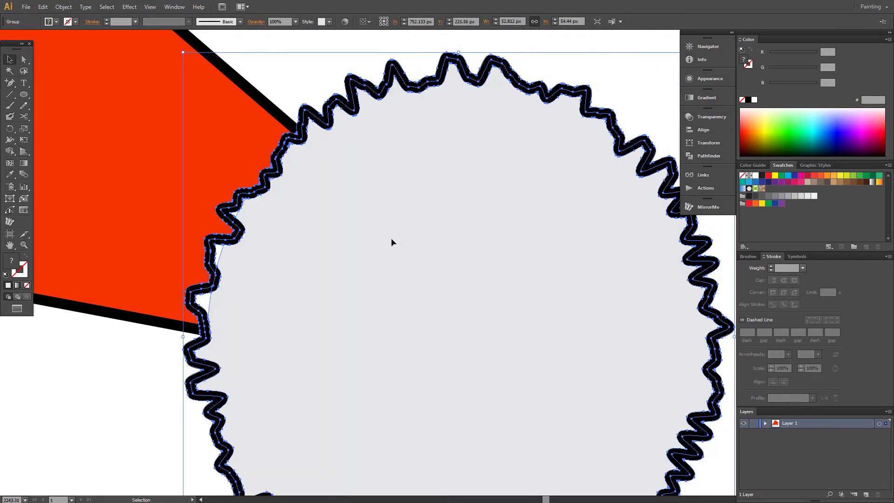
{"action": "left_click", "coordinate": [272, 94]}
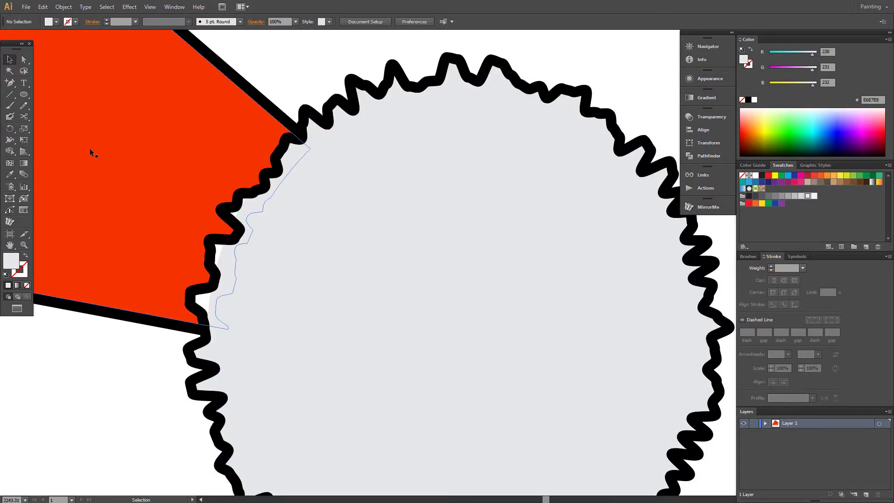
Select the pompom with its leftover outlines and merge the fragments near the cone's upper edge into its grey fill using the Shape Builder
{"action": "left_click", "coordinate": [24, 59]}
{"action": "left_click", "coordinate": [287, 247]}
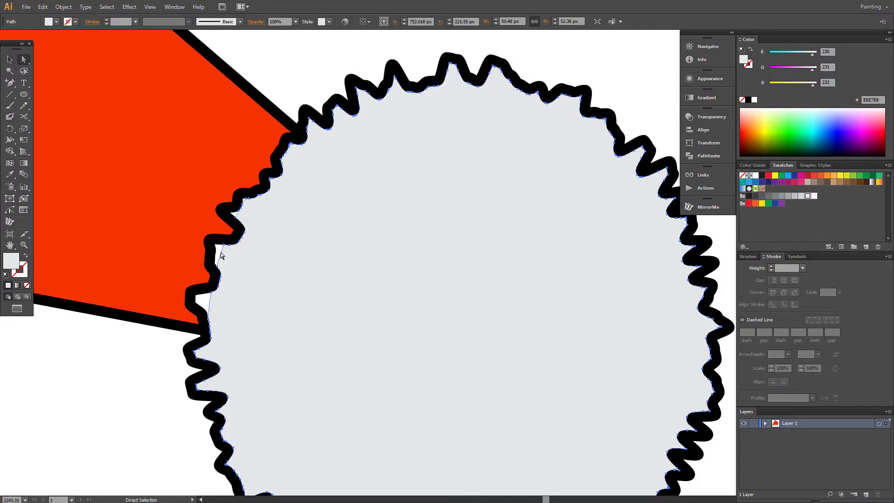
{"action": "left_click", "coordinate": [11, 59]}
{"action": "left_click_drag", "start_coordinate": [229, 43], "coordinate": [307, 345]}
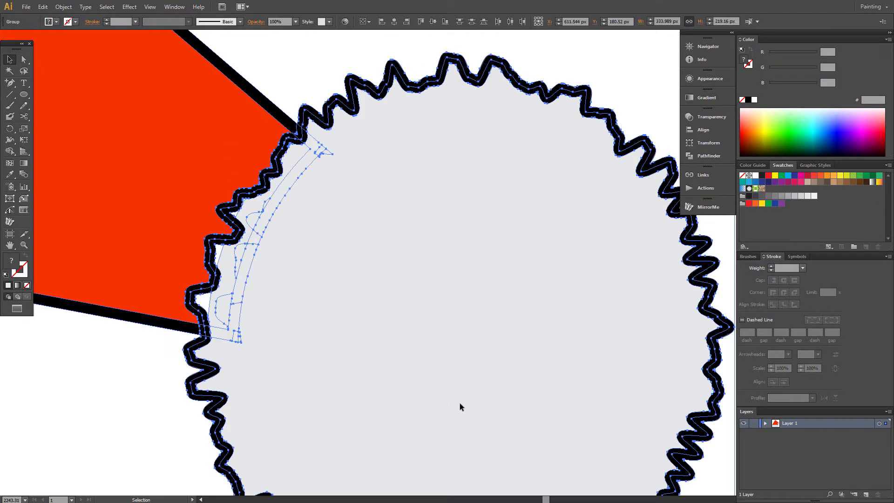
{"action": "left_click", "coordinate": [10, 152]}
{"action": "left_click_drag", "start_coordinate": [338, 142], "coordinate": [297, 160]}
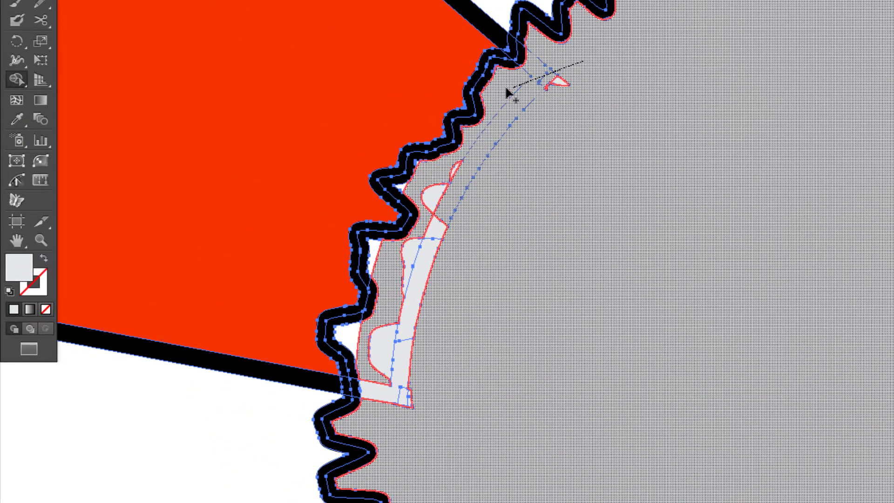
{"action": "left_click_drag", "start_coordinate": [508, 93], "coordinate": [557, 77]}
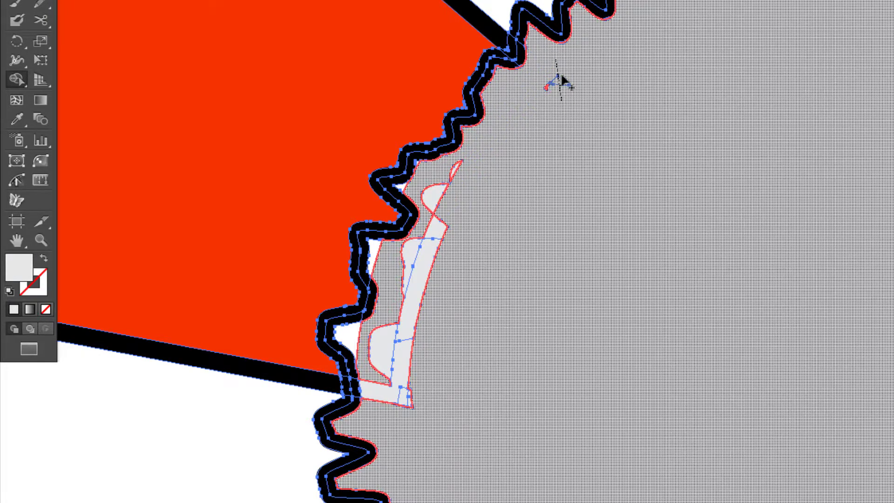
Merge the remaining fragments and white gaps along the pompom's cone-side edge into its grey fill
{"action": "mouse_move", "coordinate": [470, 153]}
{"action": "left_mouse_down"}
{"action": "mouse_move", "coordinate": [429, 201]}
{"action": "mouse_move", "coordinate": [424, 285]}
{"action": "left_mouse_up"}
{"action": "mouse_move", "coordinate": [461, 205]}
{"action": "left_mouse_down"}
{"action": "mouse_move", "coordinate": [397, 349]}
{"action": "mouse_move", "coordinate": [401, 437]}
{"action": "mouse_move", "coordinate": [395, 419]}
{"action": "left_mouse_up"}
{"action": "left_click_drag", "start_coordinate": [365, 343], "coordinate": [348, 336]}
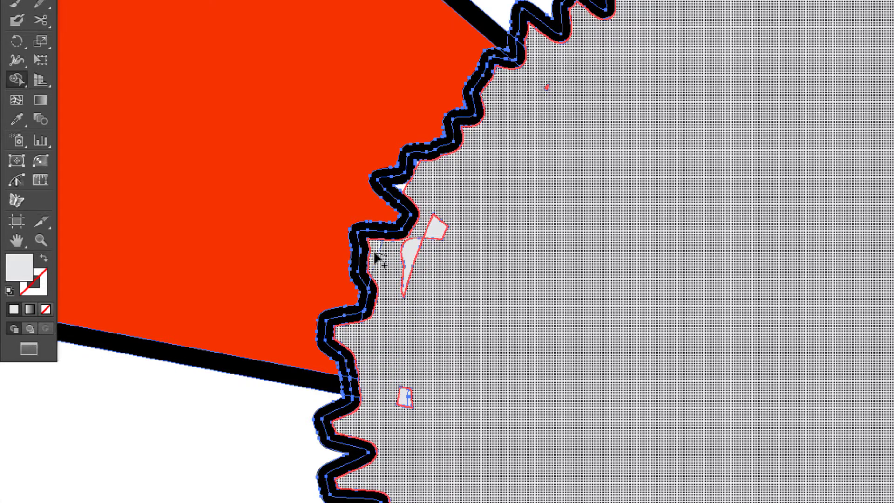
{"action": "mouse_move", "coordinate": [379, 256]}
{"action": "left_mouse_down"}
{"action": "mouse_move", "coordinate": [434, 184]}
{"action": "mouse_move", "coordinate": [402, 186]}
{"action": "mouse_move", "coordinate": [423, 198]}
{"action": "left_mouse_up"}
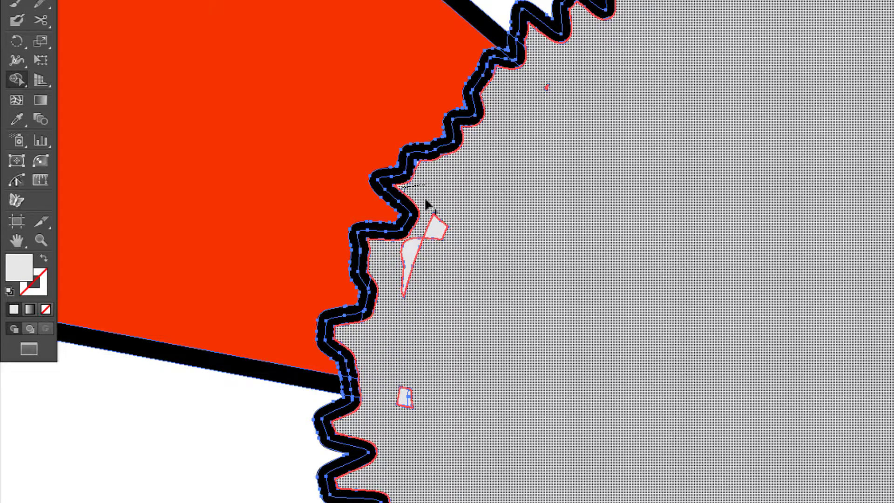
{"action": "mouse_move", "coordinate": [442, 236]}
{"action": "left_mouse_down"}
{"action": "mouse_move", "coordinate": [430, 256]}
{"action": "mouse_move", "coordinate": [394, 254]}
{"action": "mouse_move", "coordinate": [421, 303]}
{"action": "left_mouse_up"}
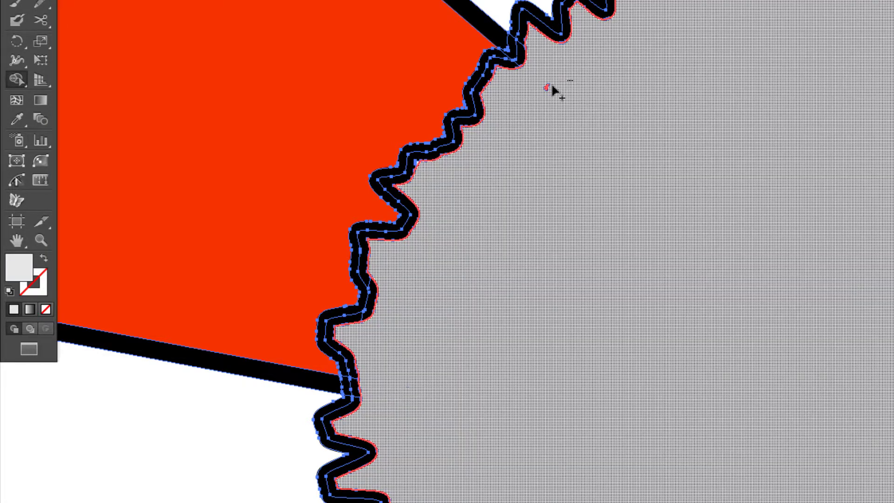
{"action": "mouse_move", "coordinate": [553, 91]}
{"action": "left_mouse_down"}
{"action": "mouse_move", "coordinate": [538, 90]}
{"action": "mouse_move", "coordinate": [536, 110]}
{"action": "left_mouse_up"}
Fill the tiny white gap inside the pompom's furry outline beside the cone using the Shape Builder
{"action": "left_click", "coordinate": [41, 239]}
{"action": "left_click", "coordinate": [459, 192]}
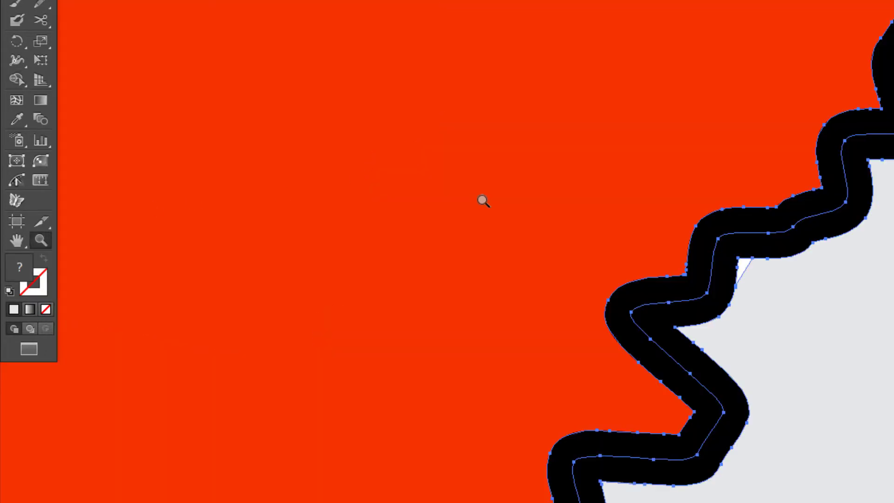
{"action": "left_click", "coordinate": [15, 79]}
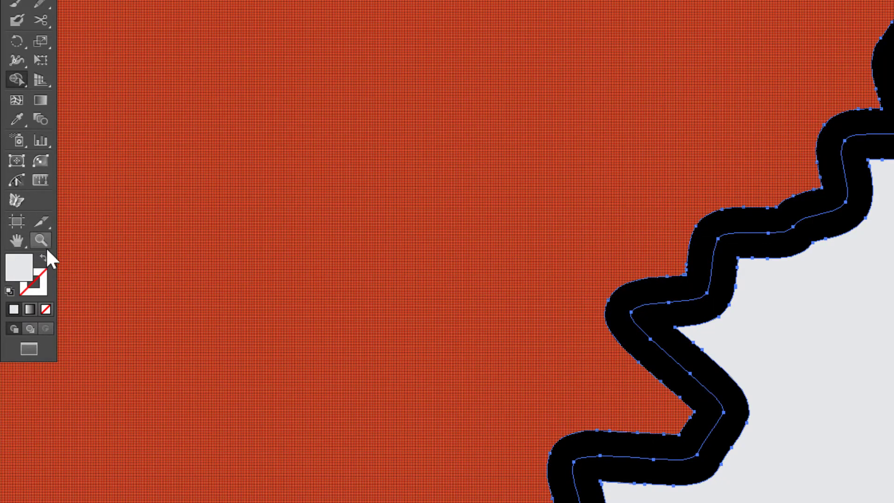
Check the brim, pompom and cone fills across the whole hat by selecting each in turn, and clear the selection
{"action": "left_click", "coordinate": [41, 240]}
{"action": "left_click", "coordinate": [828, 289], "text": "alt"}
{"action": "left_click", "coordinate": [842, 295], "text": "alt"}
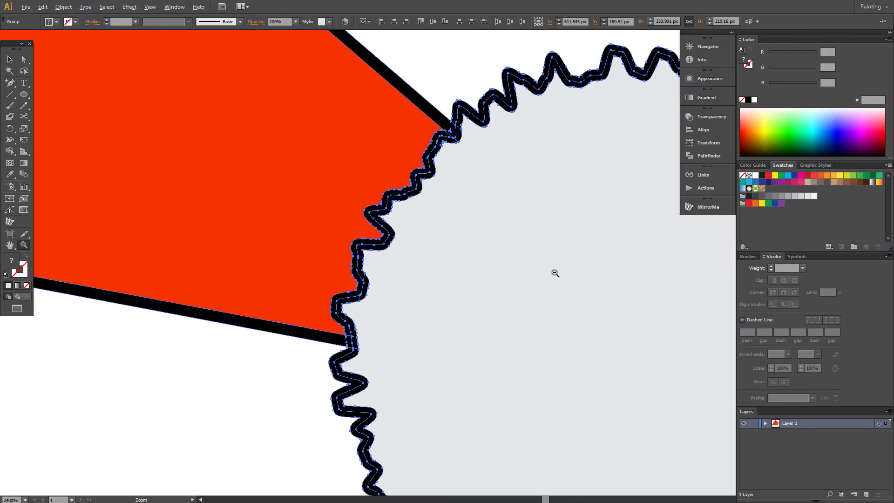
{"action": "left_click", "coordinate": [539, 318], "text": "alt"}
{"action": "left_click", "coordinate": [357, 299], "text": "alt"}
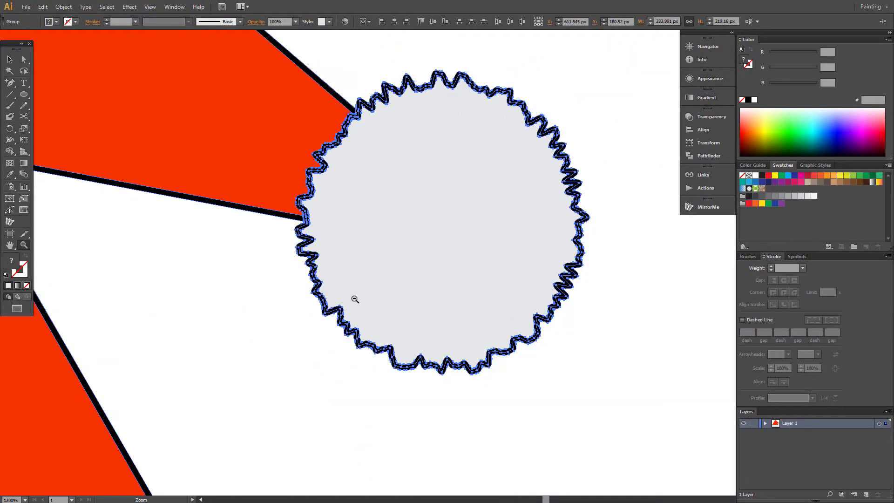
{"action": "left_click", "coordinate": [341, 309], "text": "alt"}
{"action": "left_click", "coordinate": [341, 309], "text": "alt"}
{"action": "left_click", "coordinate": [449, 259], "text": "alt"}
{"action": "left_click", "coordinate": [459, 303], "text": "alt"}
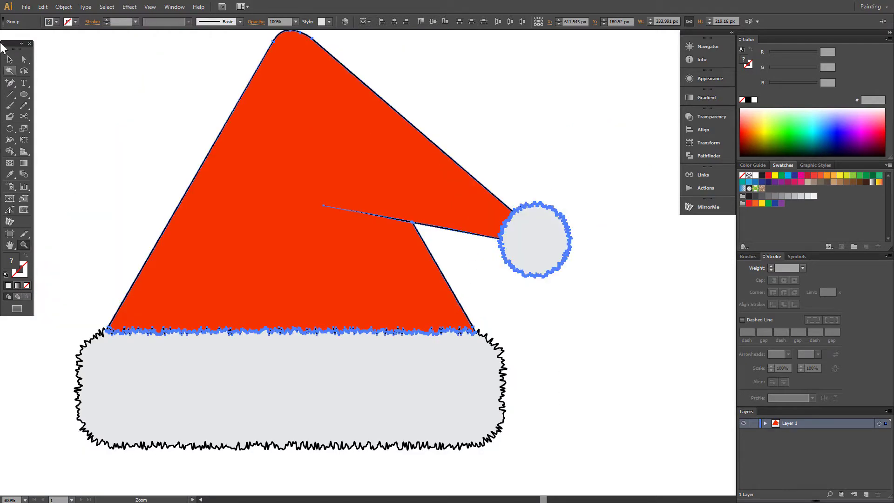
{"action": "left_click", "coordinate": [24, 59]}
{"action": "left_click", "coordinate": [118, 96]}
{"action": "left_click", "coordinate": [280, 362]}
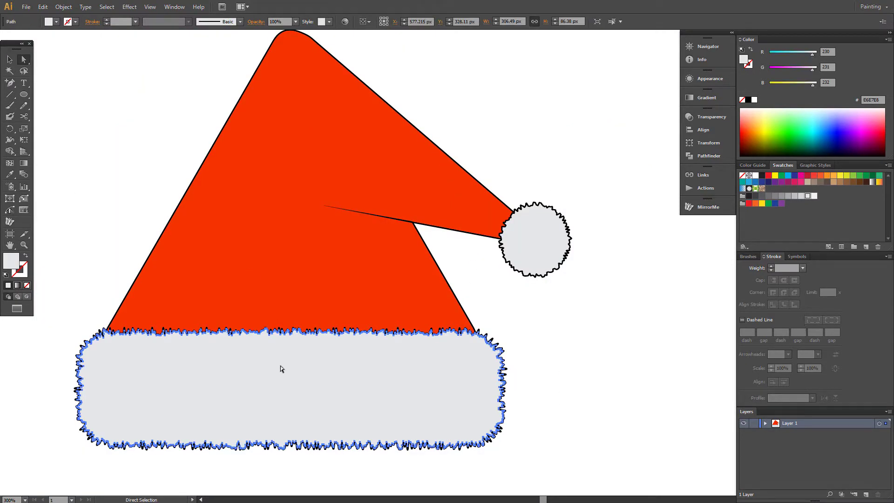
{"action": "left_click", "coordinate": [519, 252]}
{"action": "left_click", "coordinate": [352, 177]}
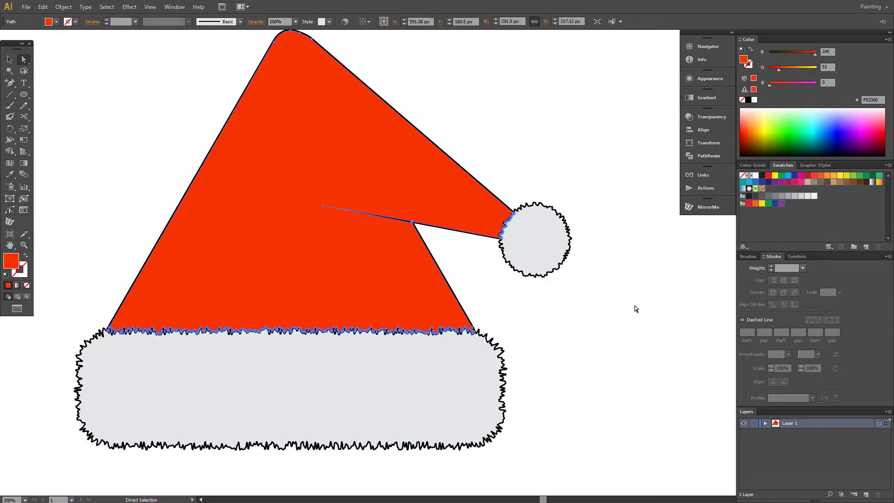
{"action": "left_click", "coordinate": [613, 324]}
Duplicate the pompom's grey fill in front, isolate it and offset the copy about 4.8 px up and to the left
{"action": "key", "text": "z"}
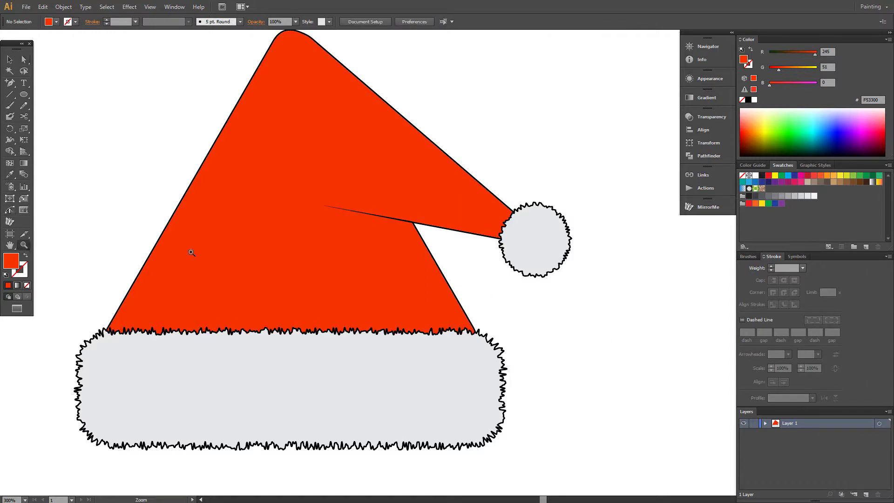
{"action": "left_click_drag", "start_coordinate": [497, 191], "coordinate": [582, 298]}
{"action": "left_click", "coordinate": [24, 59]}
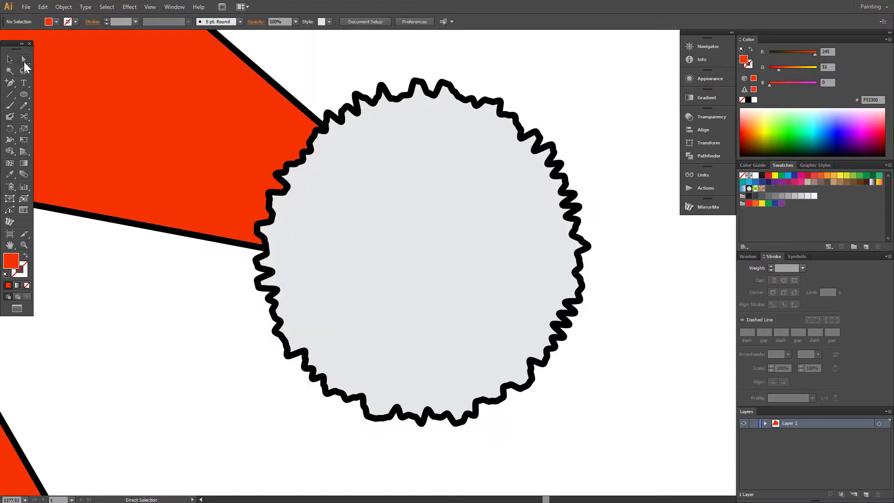
{"action": "left_click", "coordinate": [352, 207]}
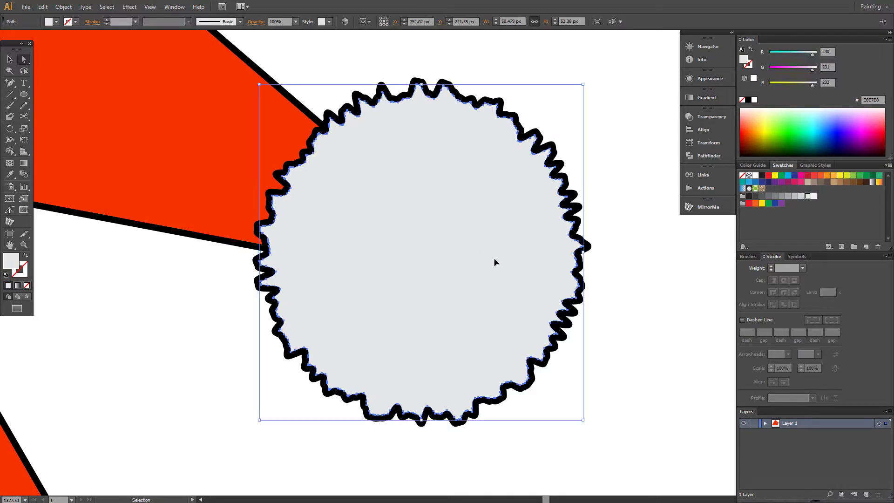
{"action": "key", "text": "ctrl"}
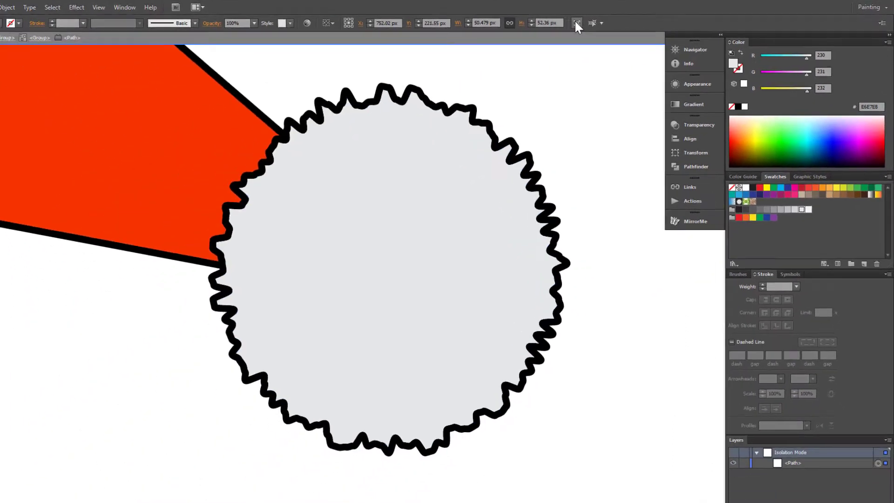
{"action": "left_click", "coordinate": [451, 32]}
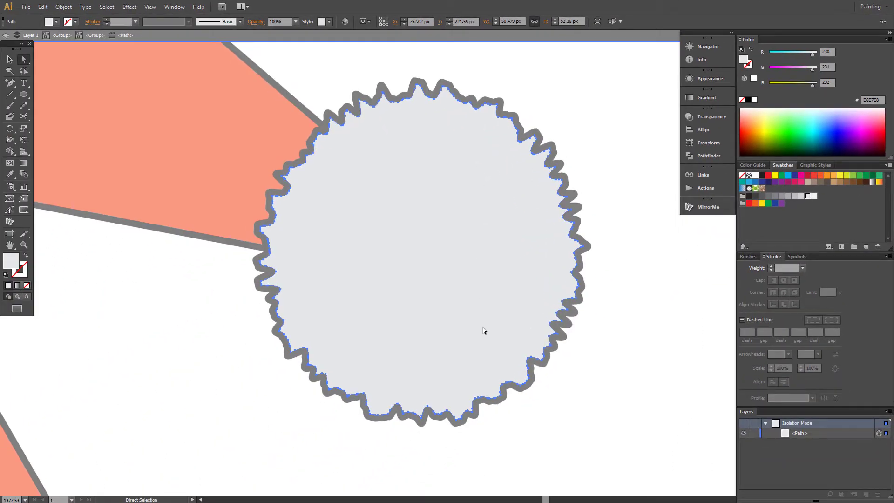
{"action": "left_click_drag", "start_coordinate": [481, 328], "coordinate": [450, 297]}
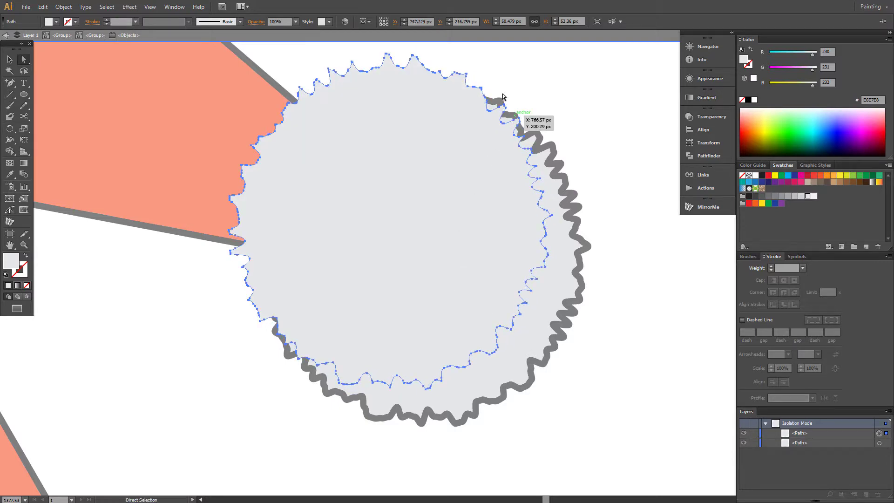
Select both isolated pompom shapes and subtract the front one with Minus Front to leave a shadow crescent
{"action": "left_click", "coordinate": [9, 59]}
{"action": "left_click", "coordinate": [143, 196]}
{"action": "left_click_drag", "start_coordinate": [175, 153], "coordinate": [615, 341]}
{"action": "left_click", "coordinate": [696, 165]}
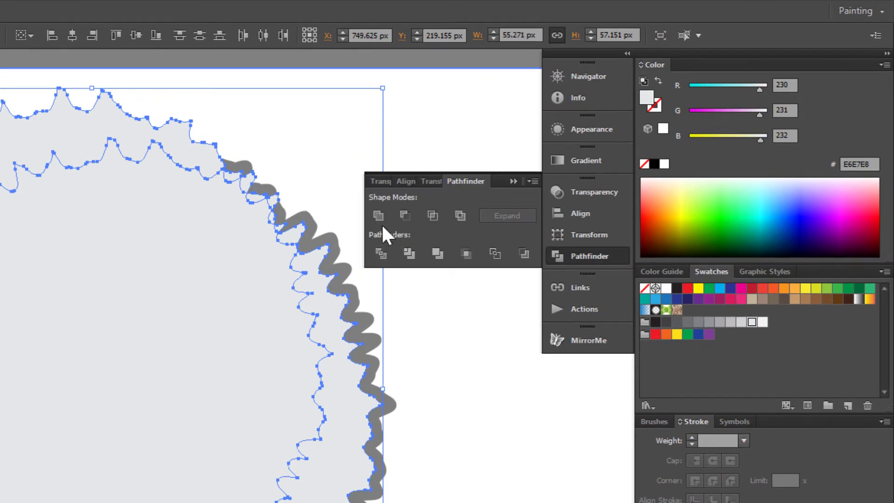
{"action": "left_click", "coordinate": [406, 212]}
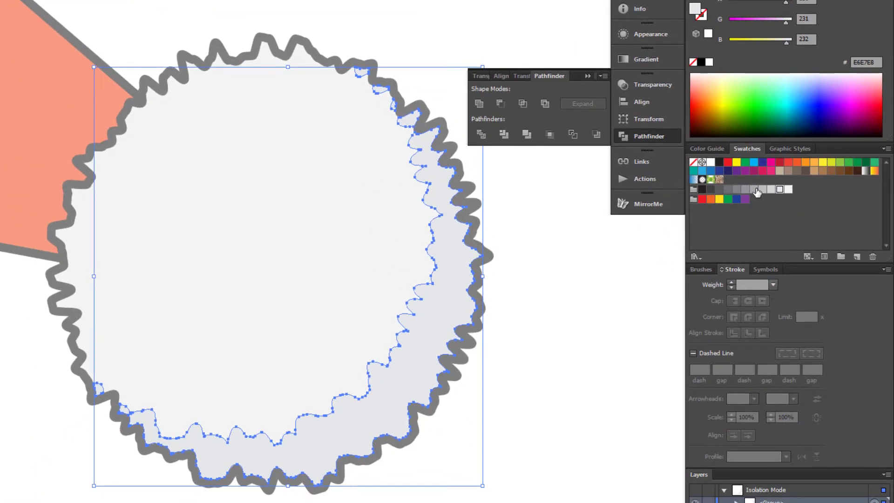
Fill the pompom's shadow crescent with grey A7A9AC and return from isolation to Layer 1
{"action": "left_click", "coordinate": [754, 190]}
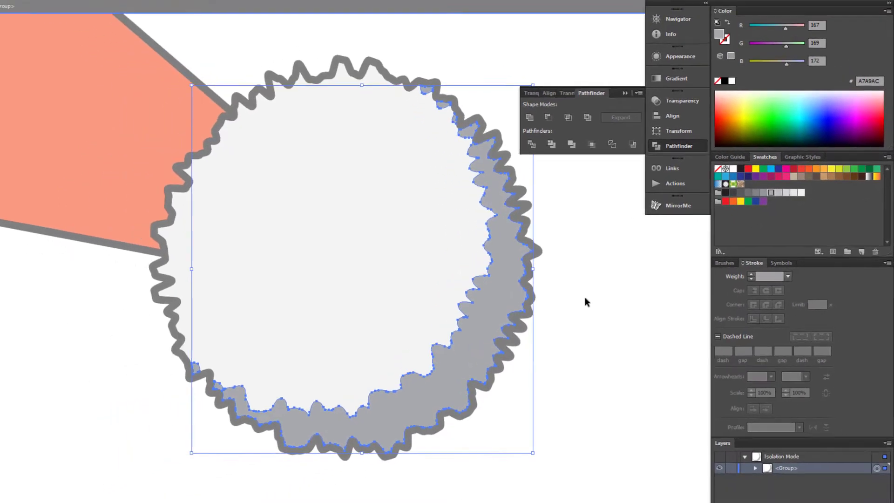
{"action": "left_click", "coordinate": [586, 302]}
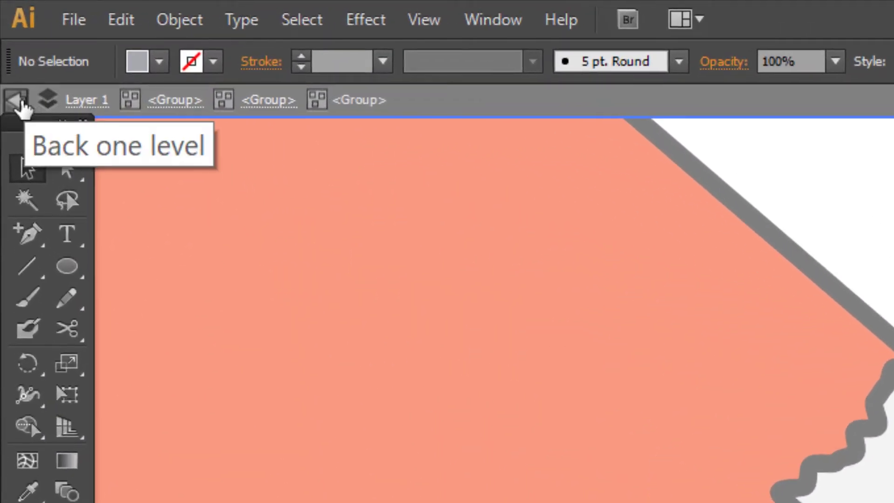
{"action": "left_click", "coordinate": [86, 105]}
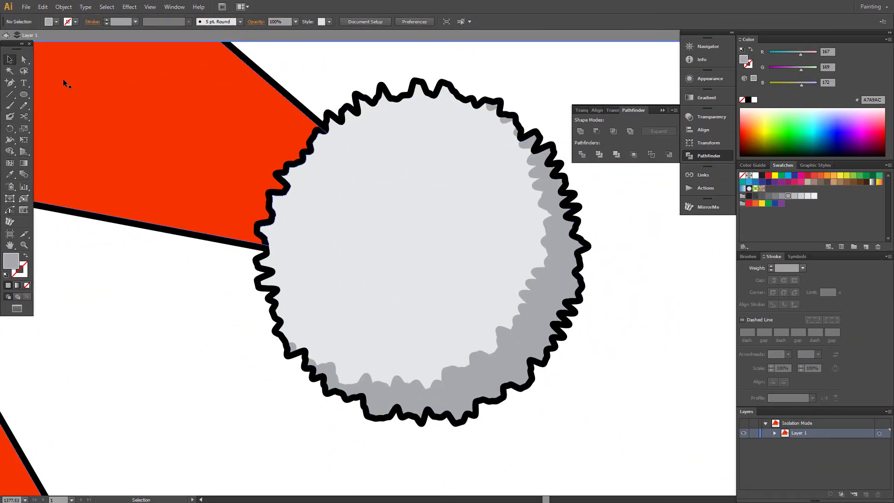
Copy the pompom's light grey fill, paste it in front, isolate it and offset the copy about 4.6 px down and to the right
{"action": "left_click", "coordinate": [22, 57]}
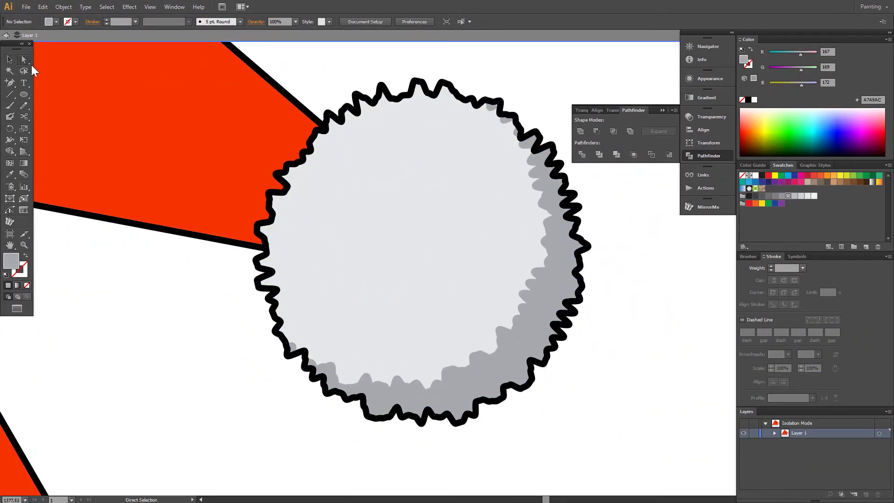
{"action": "left_click", "coordinate": [377, 202]}
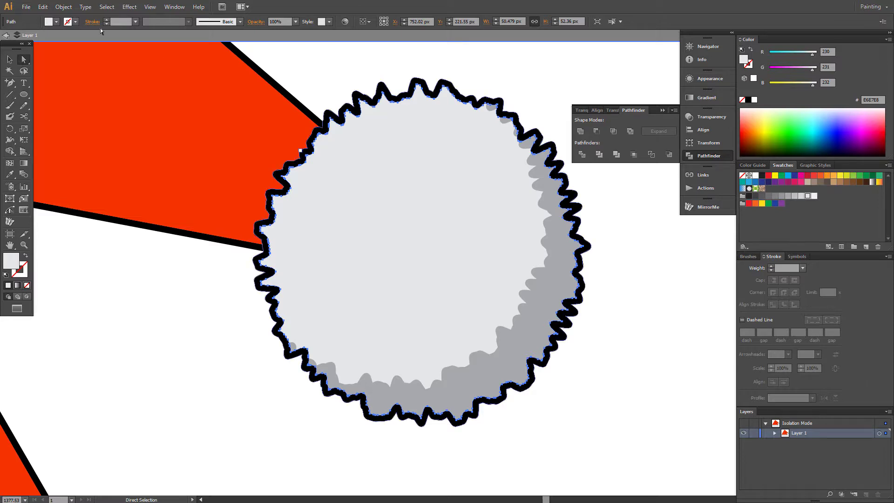
{"action": "left_click", "coordinate": [43, 6]}
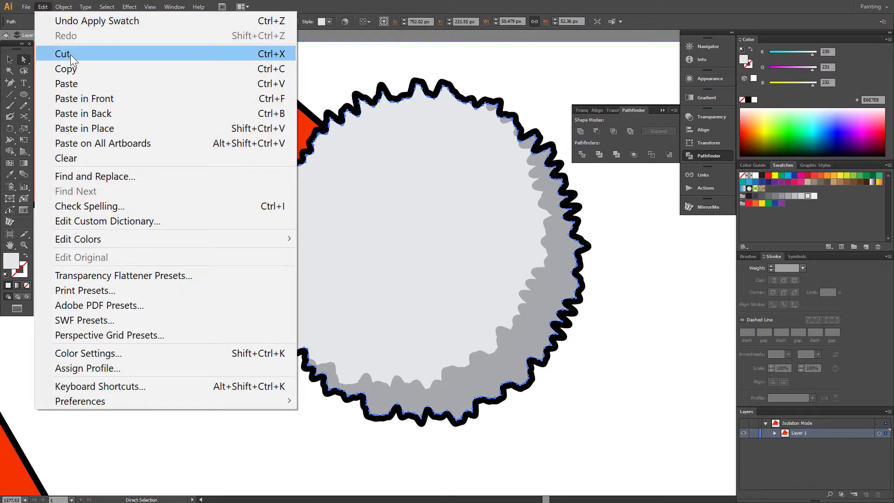
{"action": "left_click", "coordinate": [75, 68]}
{"action": "left_click", "coordinate": [43, 6]}
{"action": "left_click", "coordinate": [112, 98]}
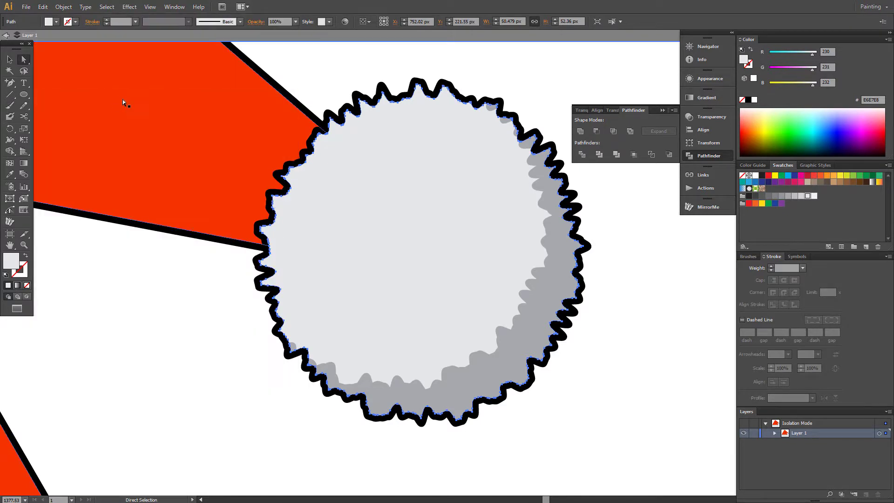
{"action": "left_click", "coordinate": [598, 22]}
{"action": "left_click_drag", "start_coordinate": [372, 181], "coordinate": [395, 217]}
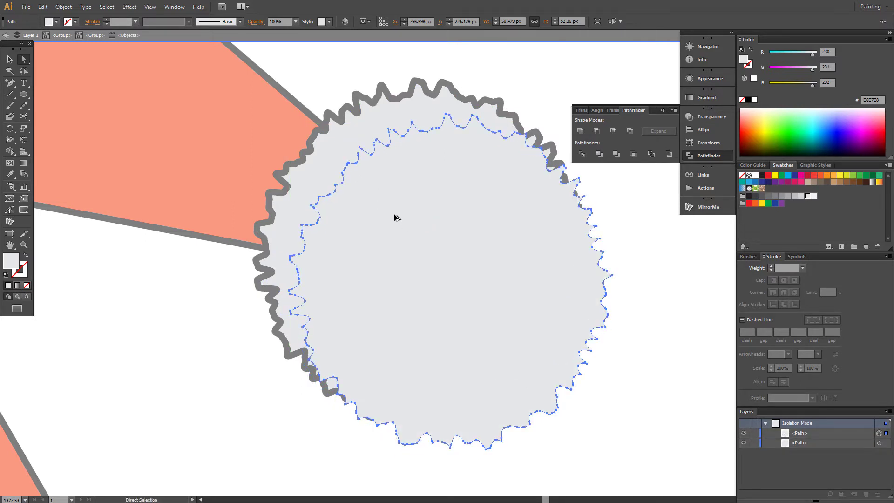
Select both isolated pompom shapes and subtract the offset copy with Minus Front to form an upper-left highlight crescent
{"action": "left_click", "coordinate": [239, 66]}
{"action": "left_click", "coordinate": [9, 59]}
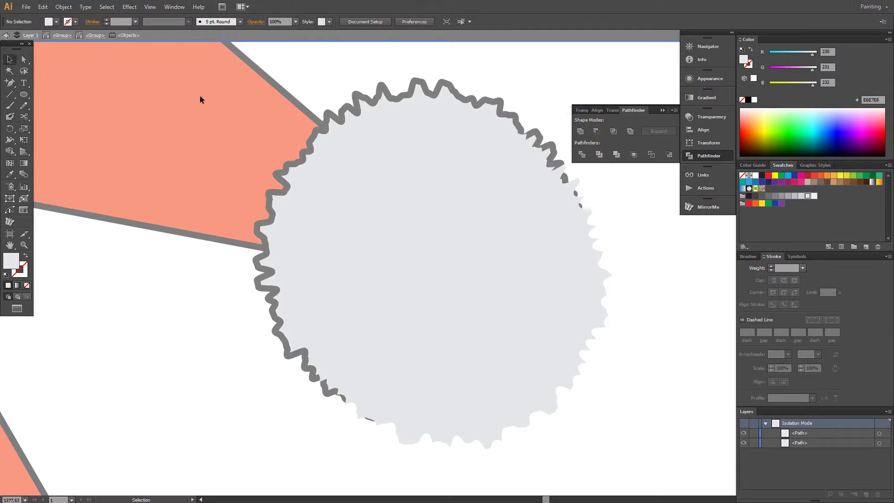
{"action": "left_click_drag", "start_coordinate": [180, 98], "coordinate": [535, 289]}
{"action": "left_click", "coordinate": [597, 134]}
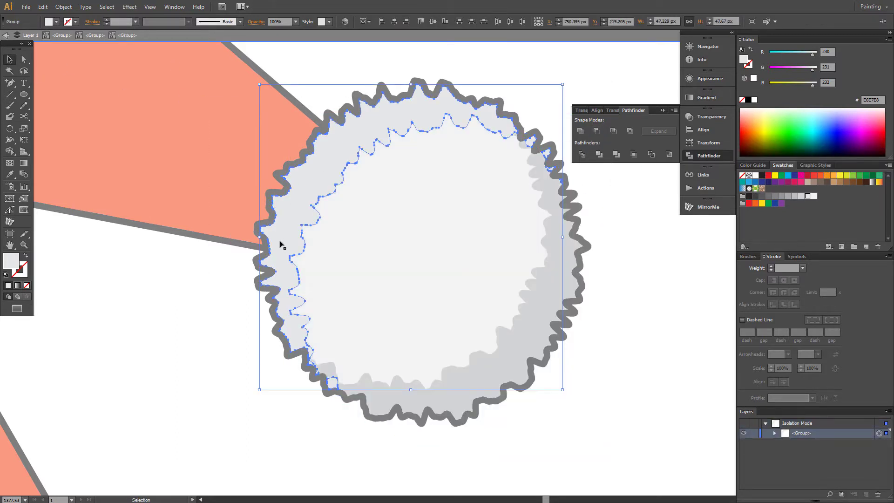
Delete the stray fragments beyond both ends of the pompom's highlight crescent
{"action": "left_click", "coordinate": [24, 59]}
{"action": "left_click", "coordinate": [537, 117]}
{"action": "left_click_drag", "start_coordinate": [542, 171], "coordinate": [586, 219]}
{"action": "left_click", "coordinate": [583, 217]}
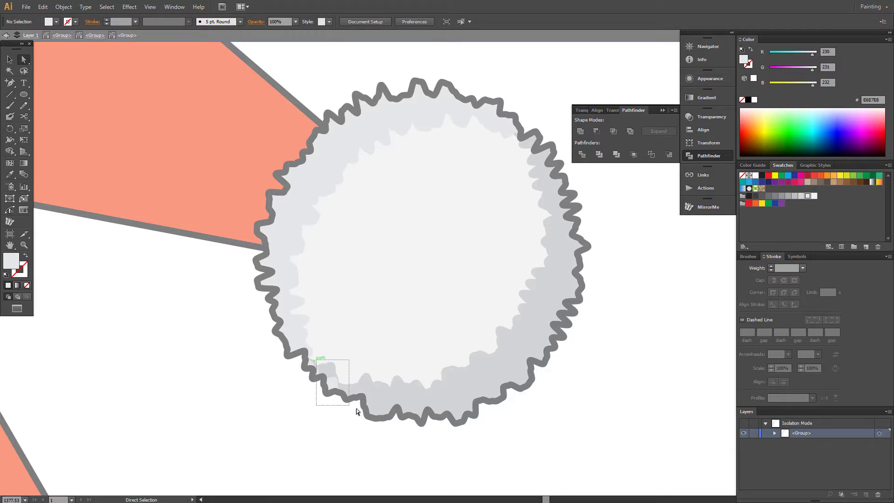
Fill the pompom's upper-left highlight crescent with white FFFFFF and return from isolation to Layer 1
{"action": "left_click", "coordinate": [293, 213]}
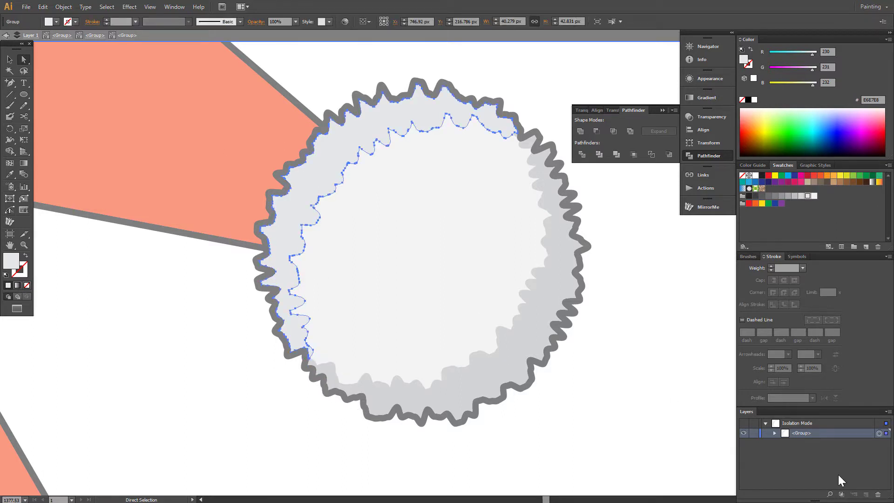
{"action": "left_click", "coordinate": [774, 433]}
{"action": "left_click", "coordinate": [879, 442]}
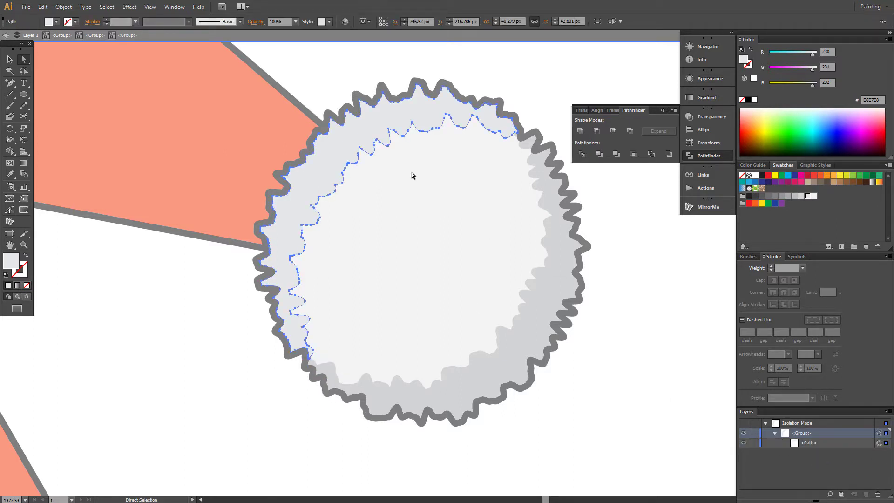
{"action": "left_click", "coordinate": [754, 99]}
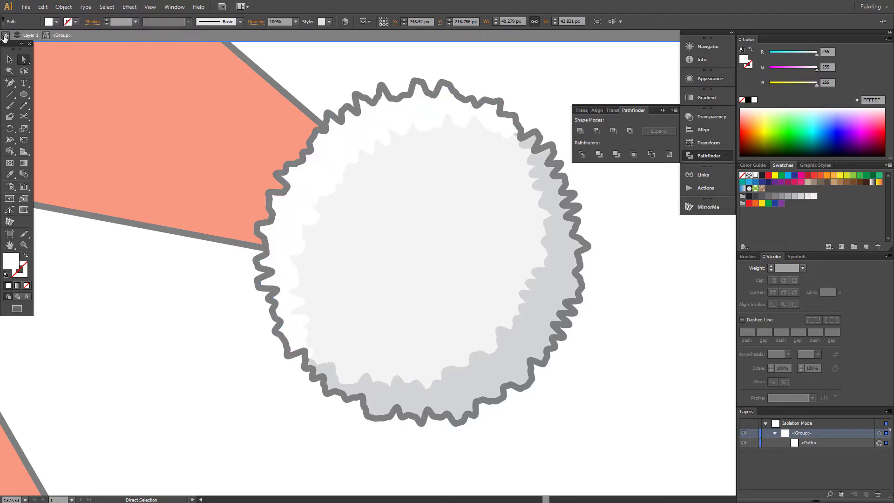
{"action": "left_click", "coordinate": [6, 35]}
{"action": "left_click", "coordinate": [31, 35]}
{"action": "left_click", "coordinate": [10, 59]}
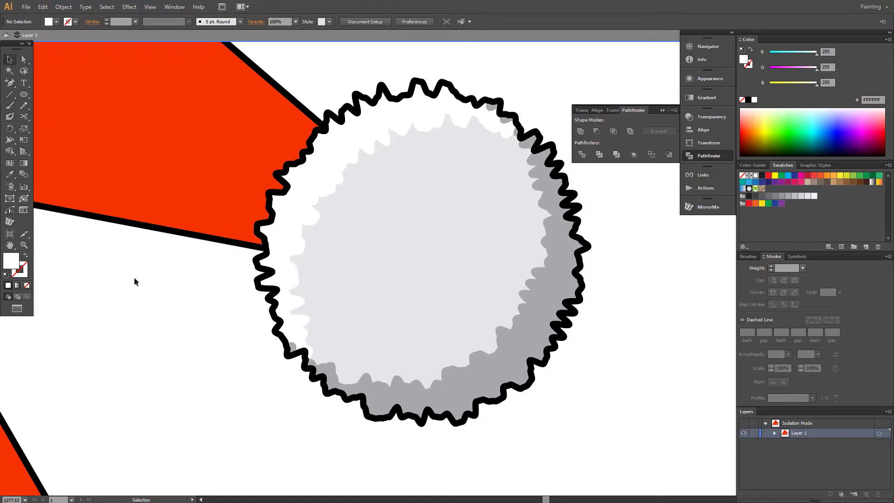
Copy the brim's light grey fill, paste it in front, isolate it and offset a duplicate about 12 px right and 14 px down
{"action": "left_click", "coordinate": [24, 244]}
{"action": "left_click", "coordinate": [313, 285], "text": "alt"}
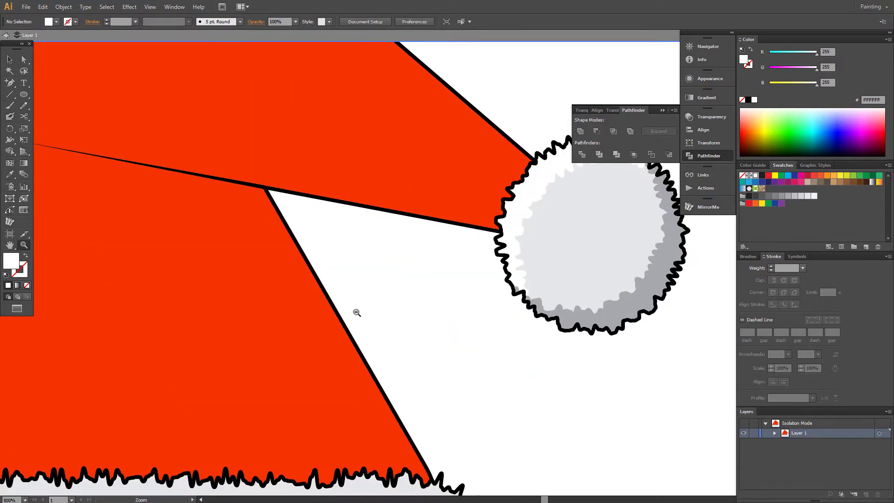
{"action": "left_click", "coordinate": [416, 328], "text": "alt"}
{"action": "left_click", "coordinate": [416, 328], "text": "alt"}
{"action": "scroll", "coordinate": [326, 315], "scroll_direction": "up", "scroll_amount": 2}
{"action": "scroll", "coordinate": [431, 403], "scroll_direction": "down", "scroll_amount": 2}
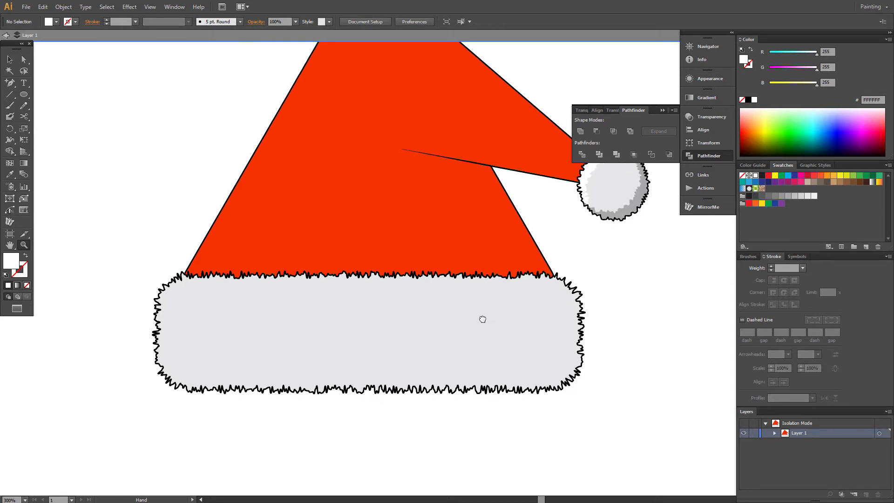
{"action": "left_click", "coordinate": [24, 59]}
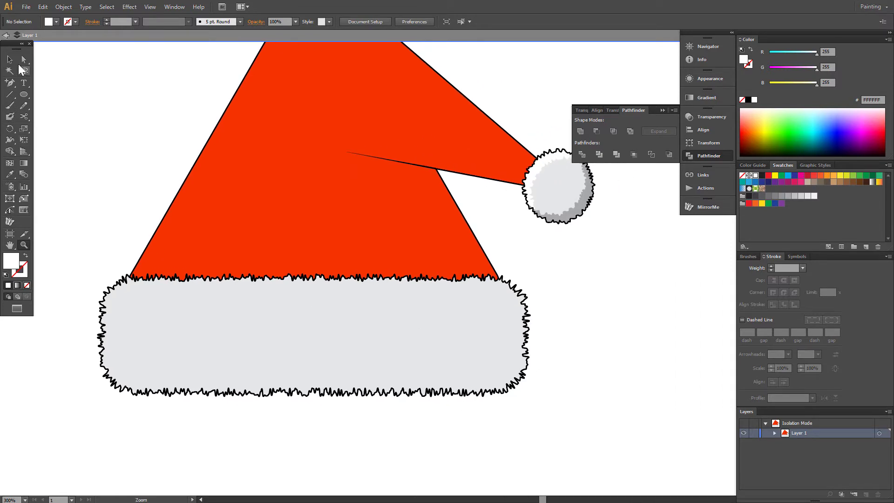
{"action": "left_click", "coordinate": [175, 330]}
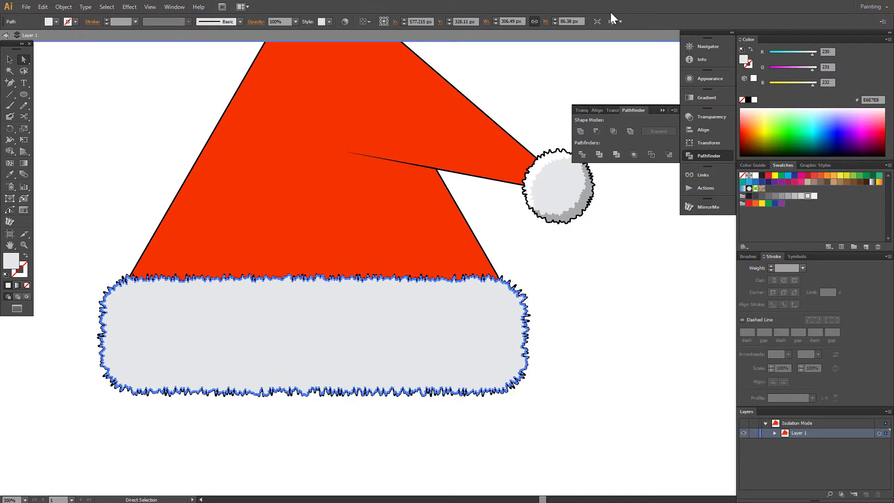
{"action": "left_click", "coordinate": [598, 21]}
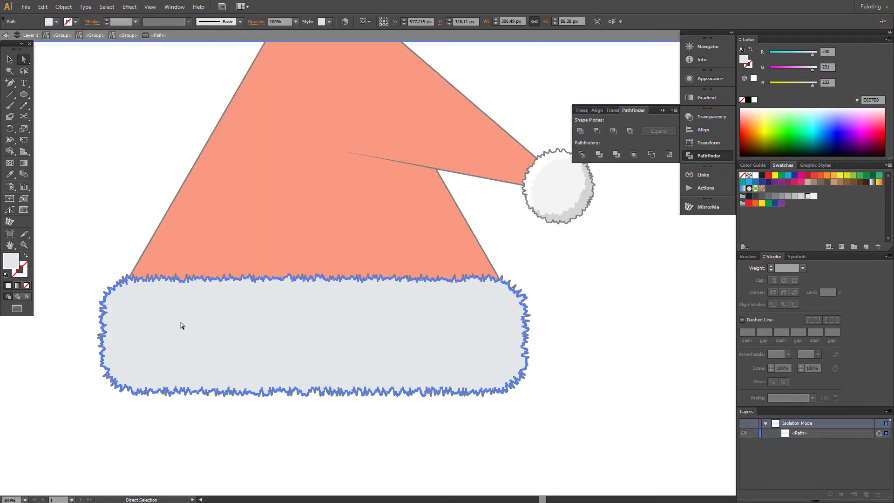
{"action": "left_click_drag", "start_coordinate": [170, 308], "coordinate": [185, 331]}
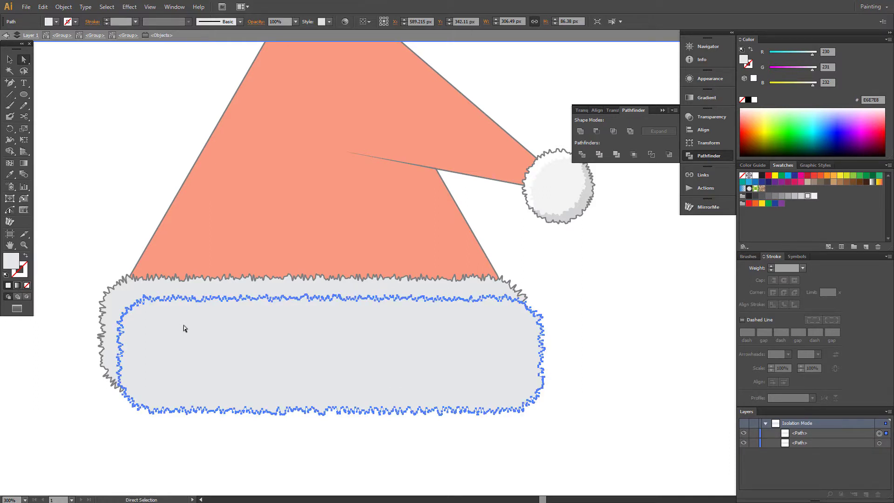
Subtract the offset brim duplicate with Minus Front, fill the resulting highlight band white and return to Layer 1
{"action": "key", "text": "ctrl+a"}
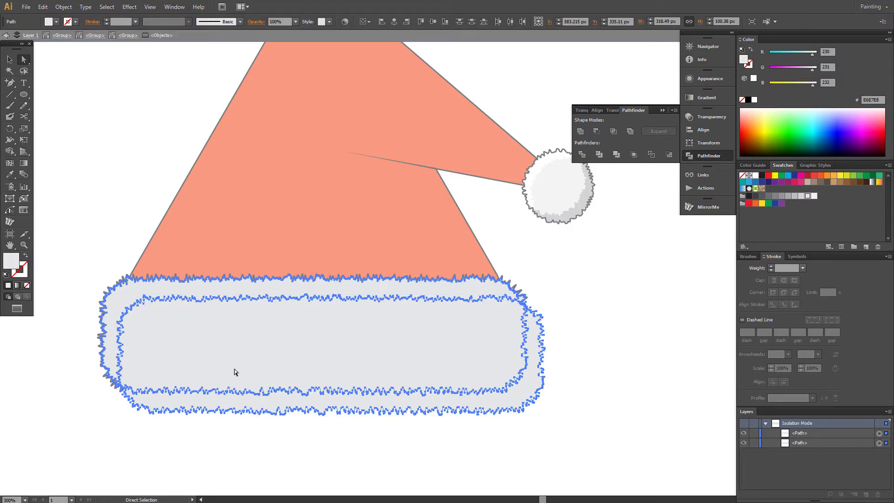
{"action": "left_click", "coordinate": [598, 133]}
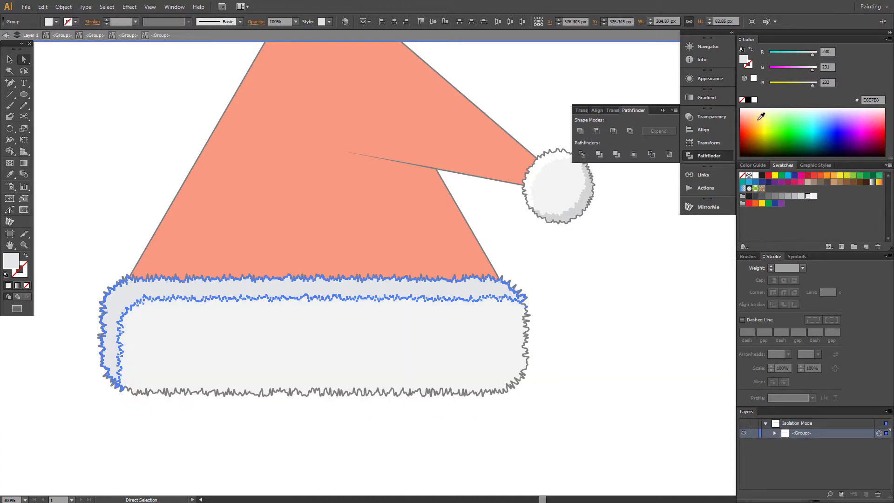
{"action": "left_click", "coordinate": [754, 99]}
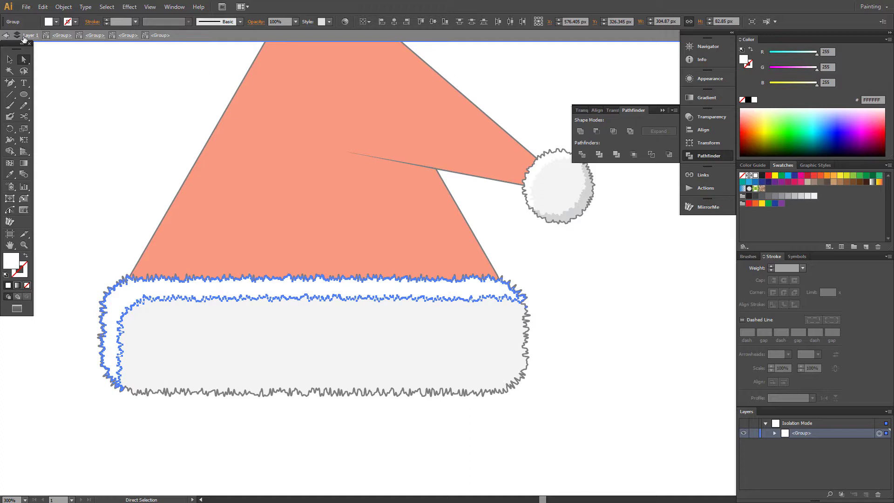
{"action": "left_click", "coordinate": [29, 35]}
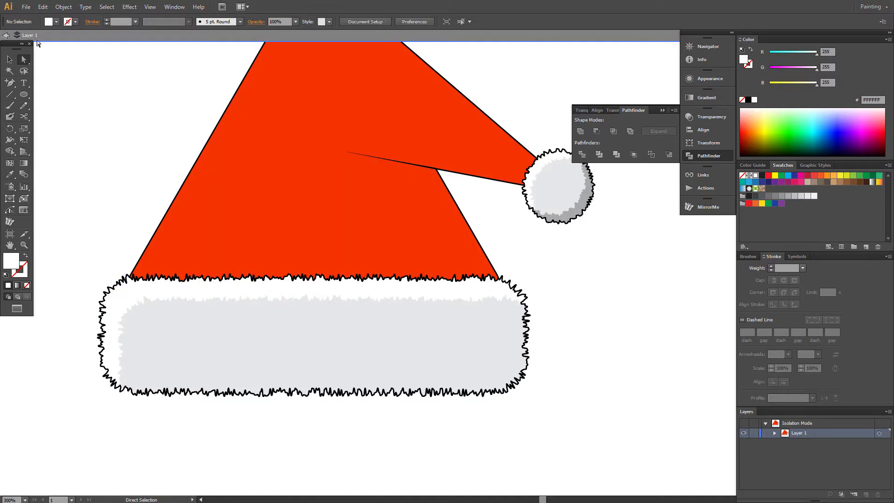
Paste another copy of the brim's grey fill in front, isolate it and offset a duplicate about 21 px left and 16 px up
{"action": "left_click", "coordinate": [448, 360], "text": "ctrl"}
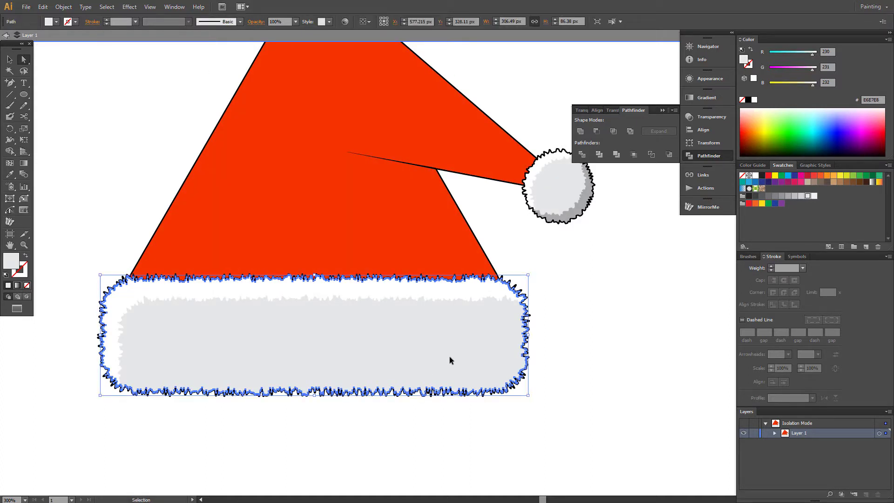
{"action": "left_click", "coordinate": [596, 20]}
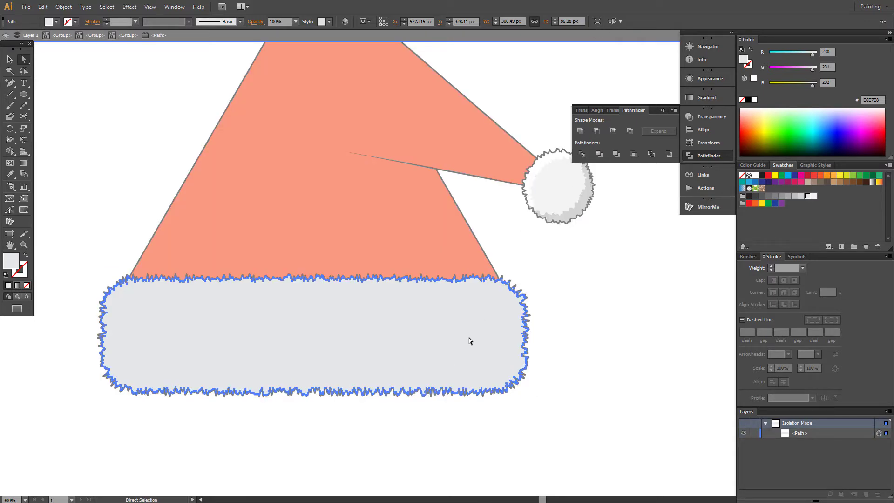
{"action": "left_click_drag", "start_coordinate": [471, 350], "coordinate": [443, 329]}
{"action": "key", "text": "v"}
Subtract the offset duplicate from the brim copy with Minus Front, fill the lower-right shadow band with grey A7A9AC and leave isolation
{"action": "key", "text": "ctrl+a"}
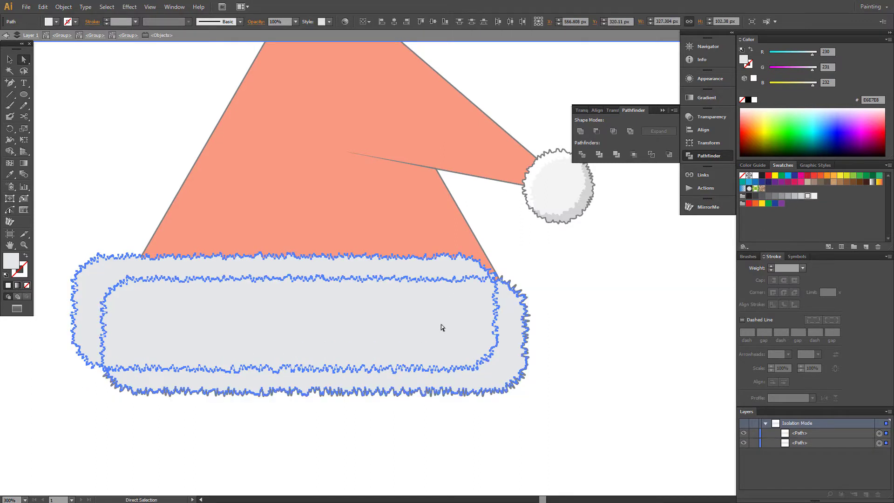
{"action": "left_click", "coordinate": [598, 130]}
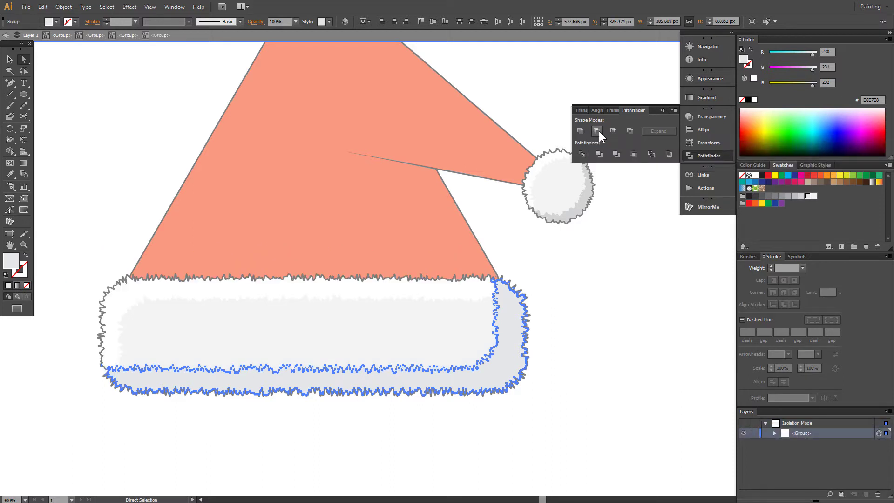
{"action": "left_click", "coordinate": [788, 196]}
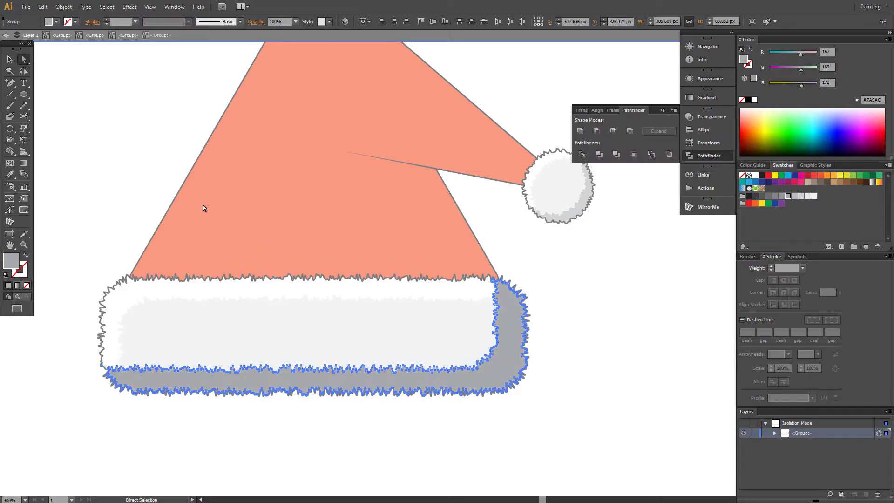
{"action": "key", "text": "Escape"}
{"action": "key", "text": "v"}
Isolate a pasted copy of the red cone fill and subtract a duplicate offset 9.16 px right and 14.87 px down with Minus Front
{"action": "left_click_drag", "start_coordinate": [429, 233], "coordinate": [395, 335]}
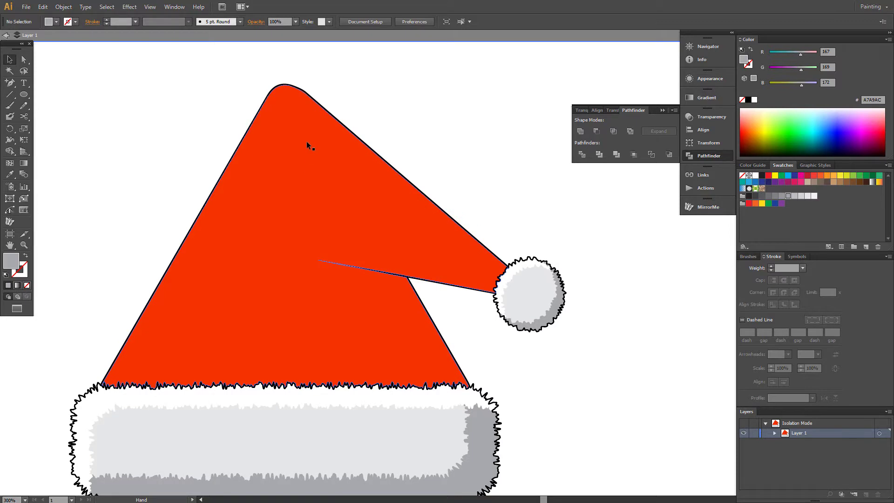
{"action": "left_click", "coordinate": [23, 59]}
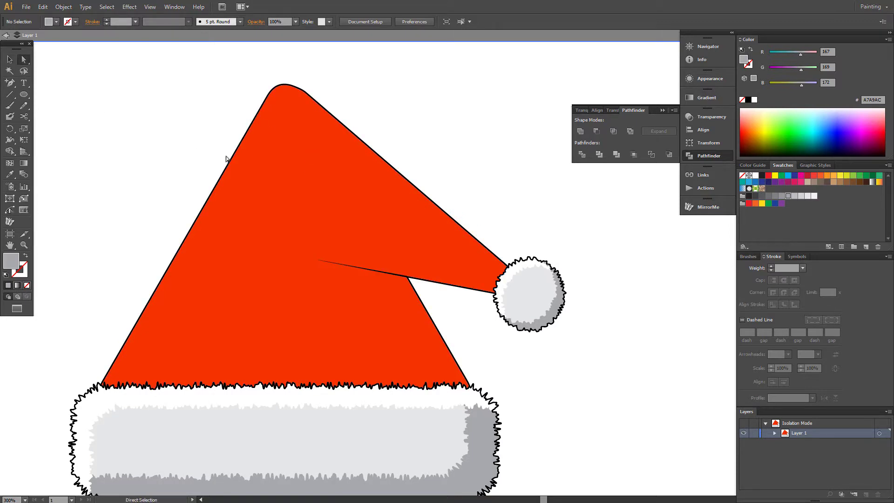
{"action": "left_click", "coordinate": [291, 192]}
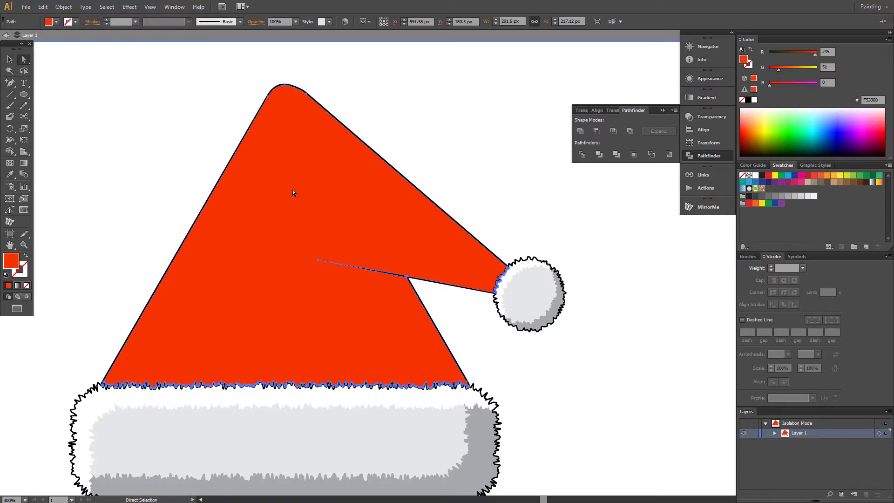
{"action": "key", "text": "ctrl"}
{"action": "left_click", "coordinate": [598, 20]}
{"action": "left_click_drag", "start_coordinate": [300, 160], "coordinate": [312, 187]}
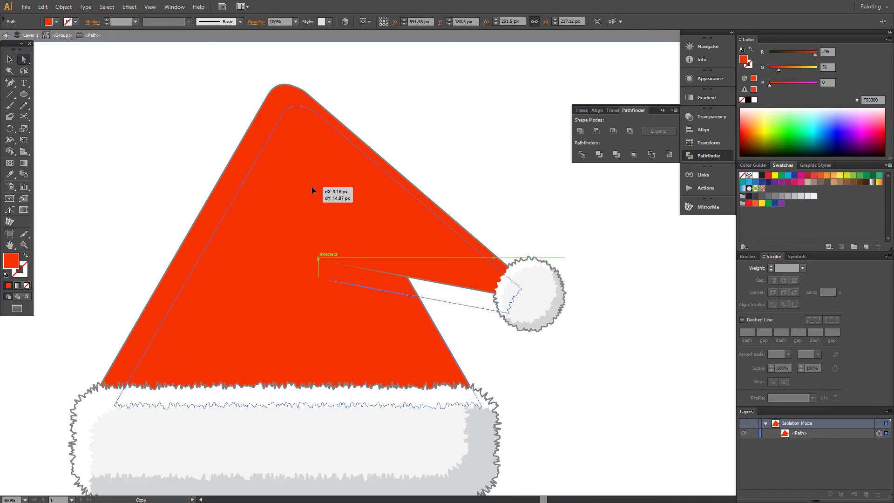
{"action": "left_click_drag", "start_coordinate": [311, 186], "coordinate": [311, 186]}
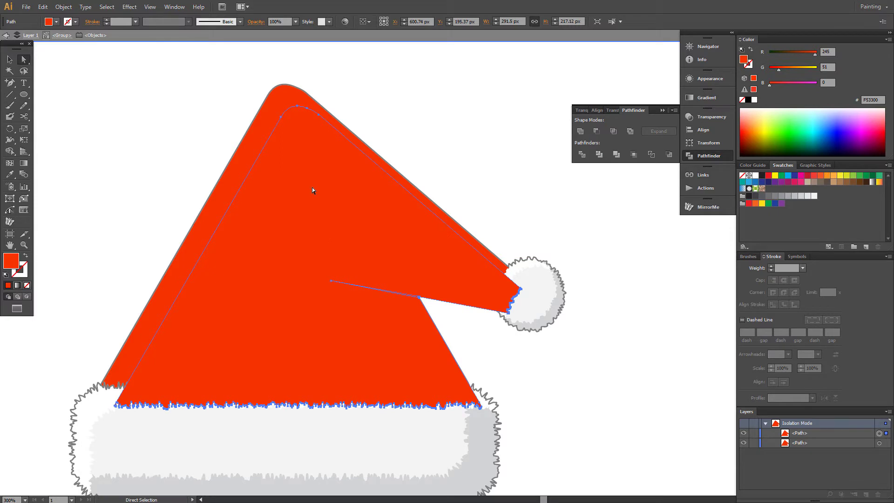
{"action": "left_click", "coordinate": [381, 166], "text": "shift"}
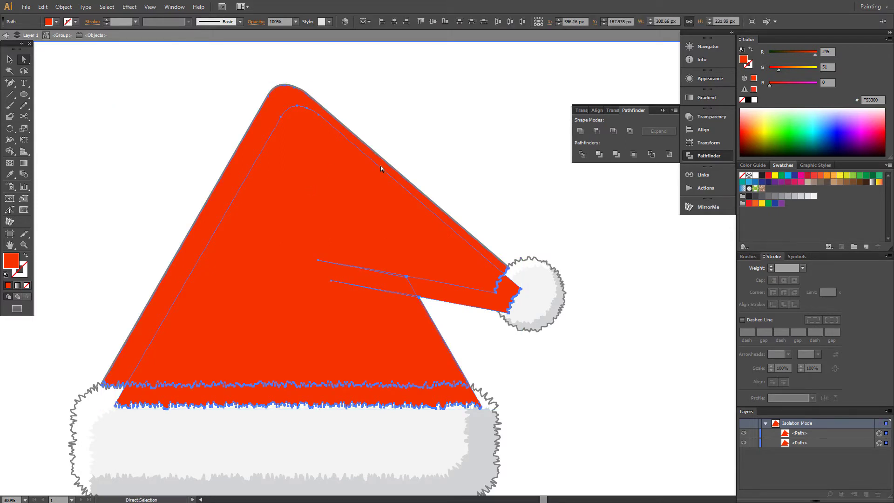
{"action": "left_click", "coordinate": [597, 131]}
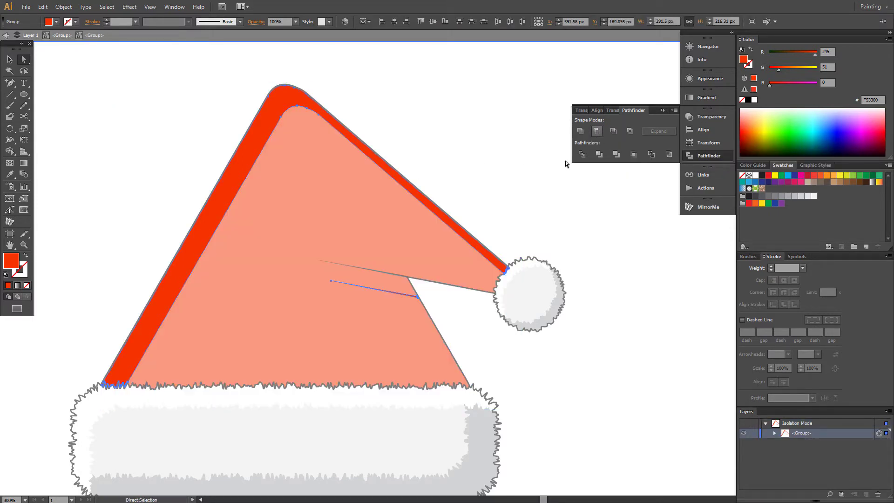
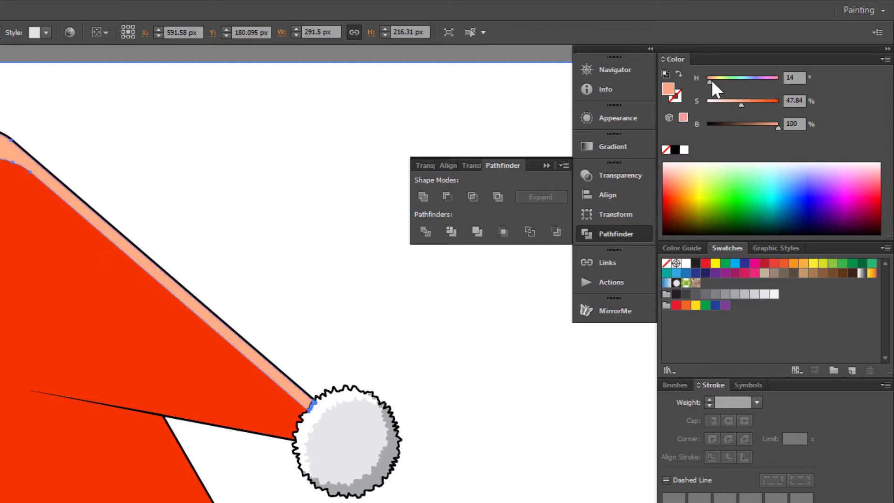
Tune the cone highlight's fill to a light coral of hue 6.43°, saturation 54.9% and brightness 100%, and deselect it
{"action": "mouse_move", "coordinate": [746, 102]}
{"action": "left_mouse_down"}
{"action": "mouse_move", "coordinate": [758, 104]}
{"action": "mouse_move", "coordinate": [750, 103]}
{"action": "left_mouse_up"}
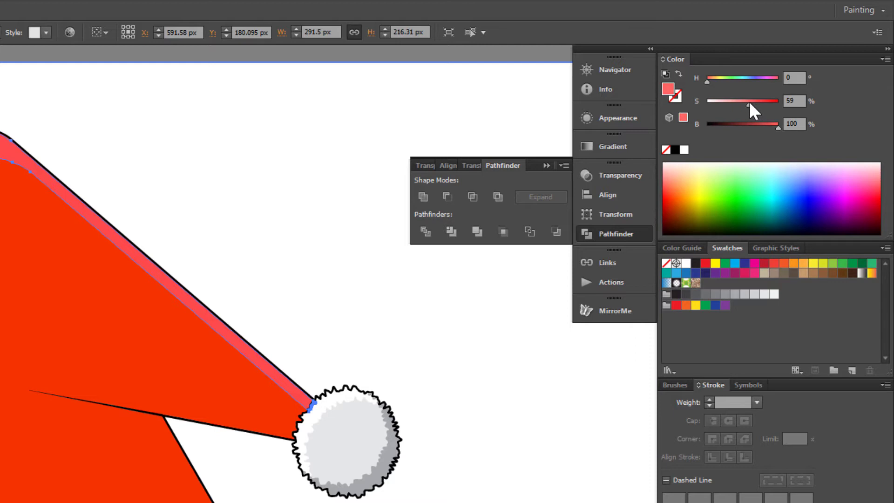
{"action": "left_click", "coordinate": [709, 78]}
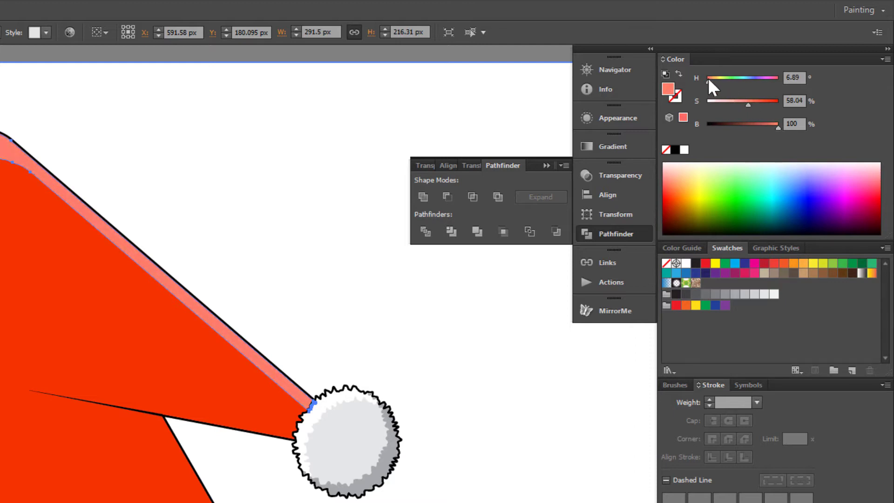
{"action": "left_click", "coordinate": [775, 125]}
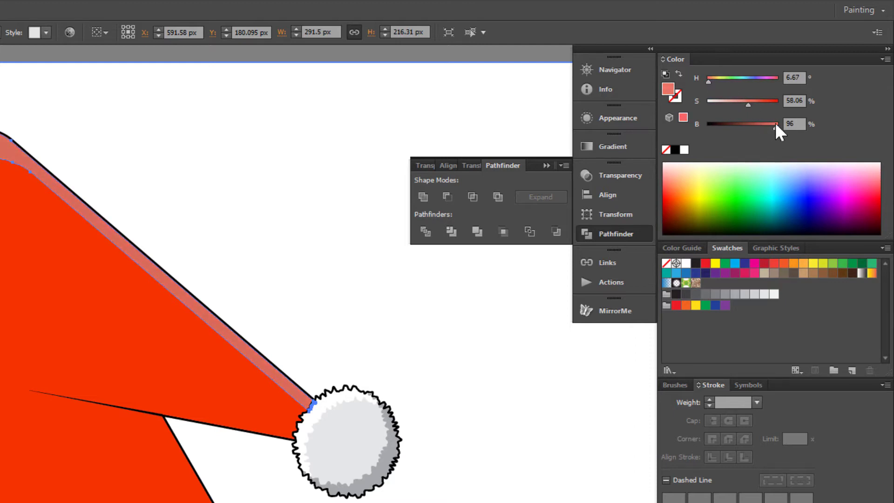
{"action": "left_click", "coordinate": [778, 124]}
{"action": "left_click", "coordinate": [754, 103]}
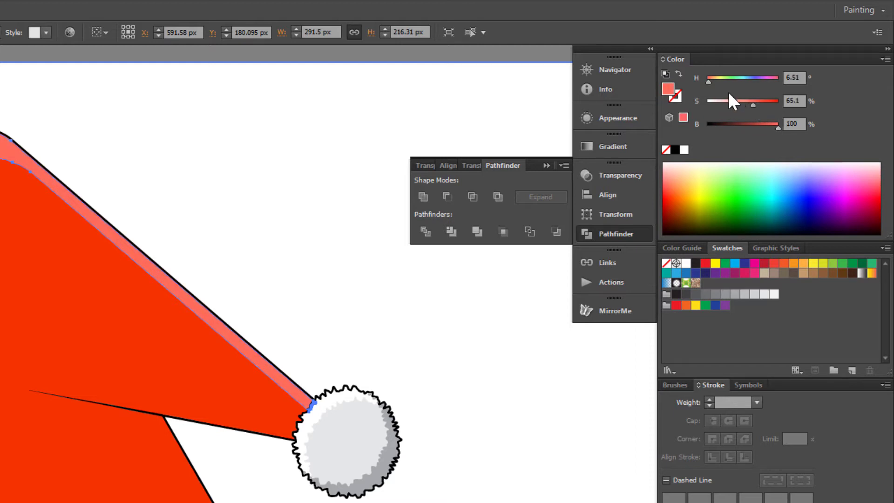
{"action": "left_click", "coordinate": [746, 100]}
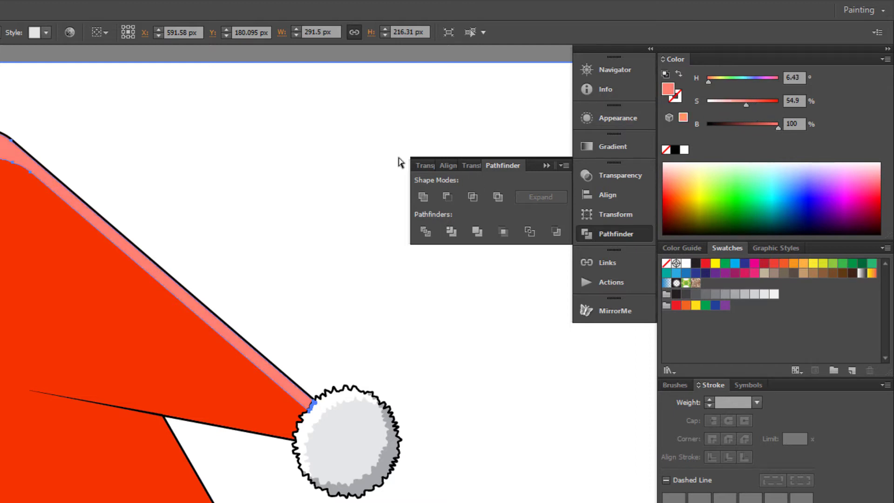
{"action": "left_click", "coordinate": [262, 233]}
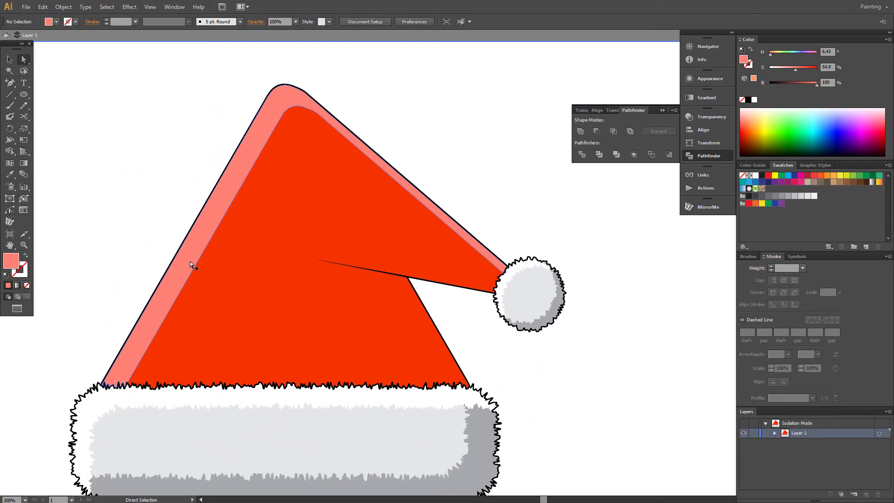
Apply an Offset Path effect of -2 px with mitered joins to the cone's coral highlight
{"action": "left_click", "coordinate": [190, 262]}
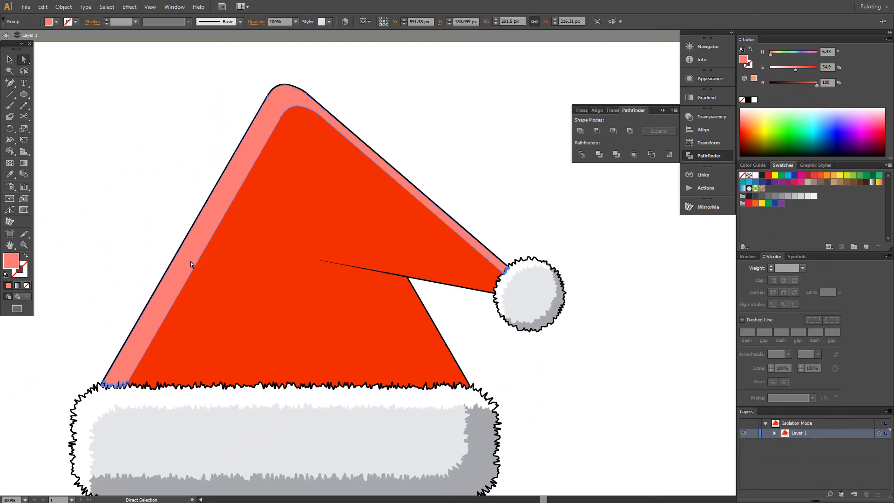
{"action": "left_click", "coordinate": [130, 6]}
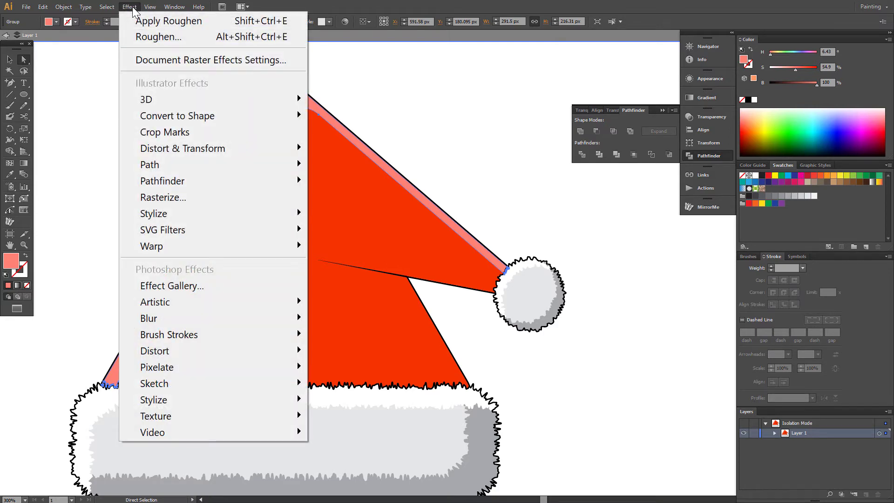
{"action": "mouse_move", "coordinate": [163, 165]}
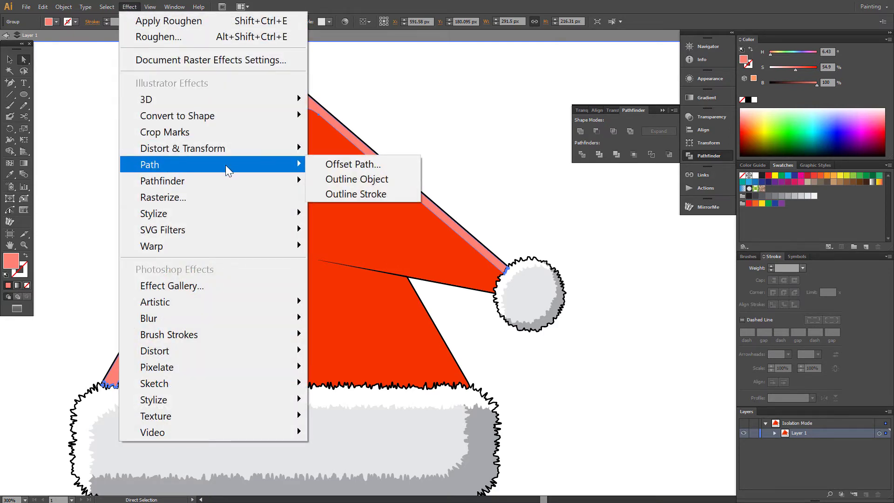
{"action": "left_click", "coordinate": [355, 167]}
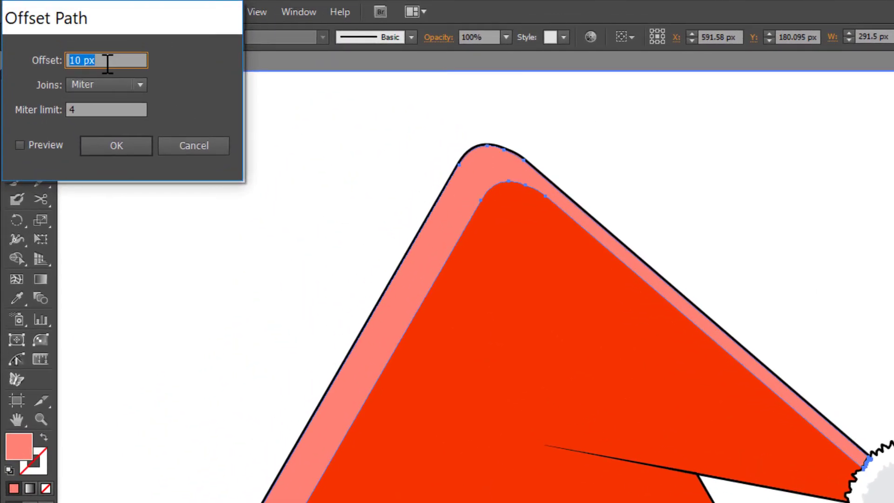
{"action": "left_click", "coordinate": [14, 101]}
{"action": "left_click", "coordinate": [107, 61]}
{"action": "key", "text": "Down"}
{"action": "key", "text": "Down"}
{"action": "key", "text": "Down"}
{"action": "key", "text": "Down"}
{"action": "key", "text": "Down"}
{"action": "key", "text": "Down"}
{"action": "key", "text": "Down"}
{"action": "key", "text": "Down"}
{"action": "key", "text": "Down"}
{"action": "key", "text": "Down"}
{"action": "key", "text": "Down"}
{"action": "key", "text": "Down"}
{"action": "key", "text": "Down"}
{"action": "key", "text": "Down"}
{"action": "key", "text": "Down"}
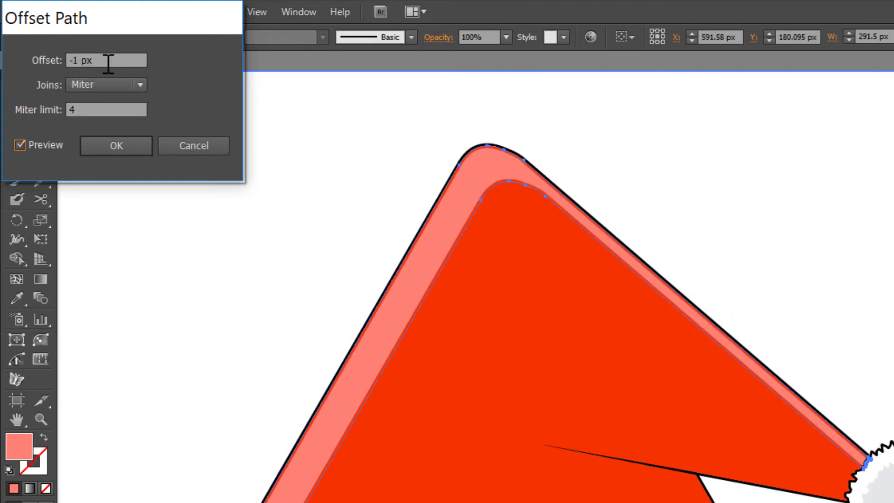
{"action": "key", "text": "Up"}
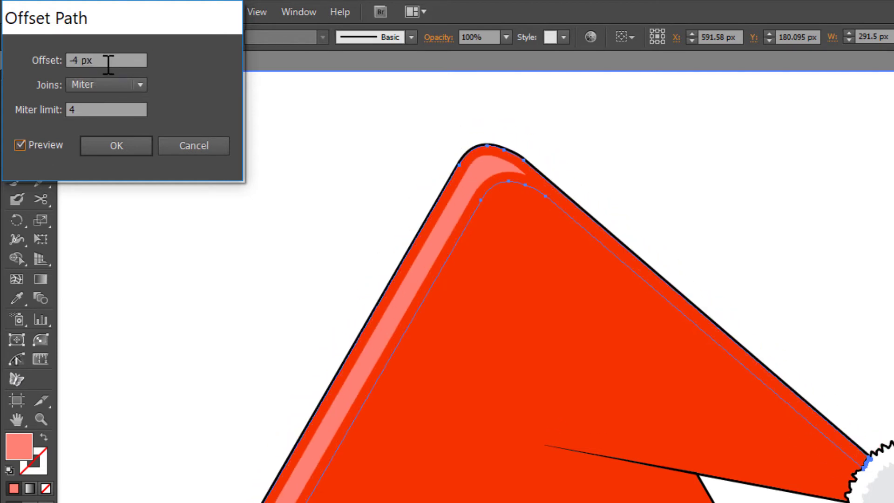
{"action": "key", "text": "Up"}
{"action": "key", "text": "Up"}
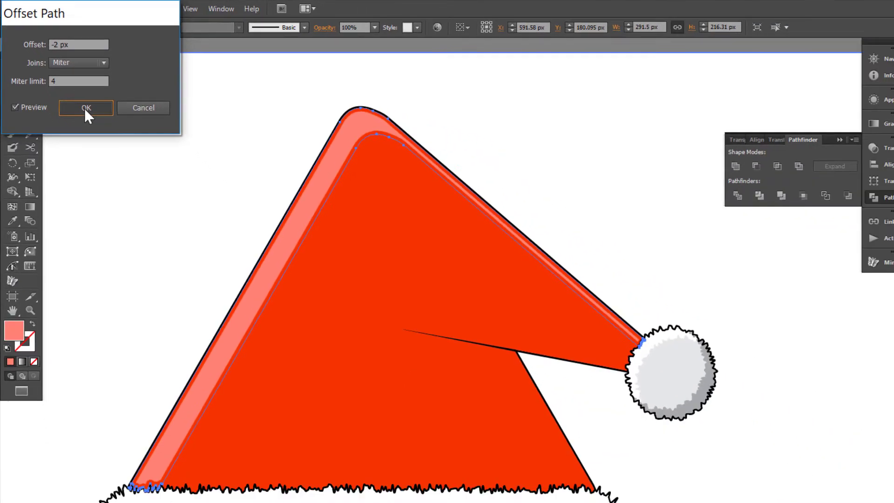
{"action": "left_click", "coordinate": [117, 146]}
Expand the appearance of the offset cone highlight and deselect it
{"action": "left_click", "coordinate": [64, 6]}
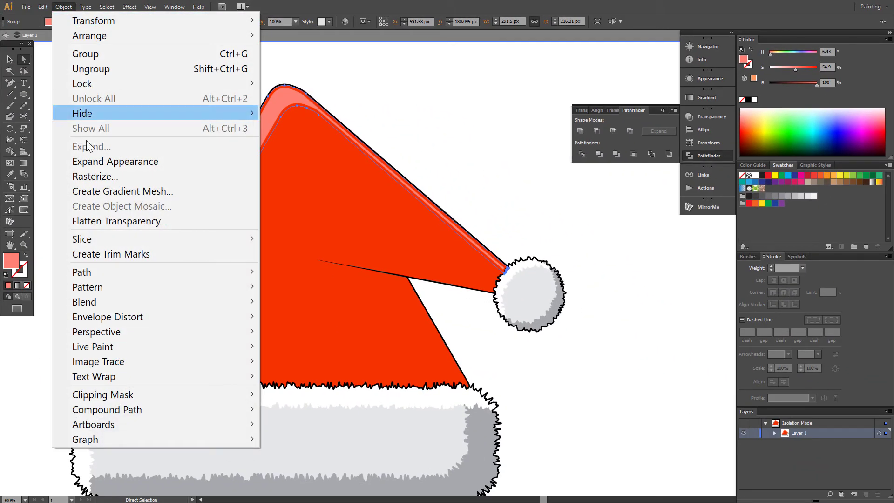
{"action": "left_click", "coordinate": [93, 161]}
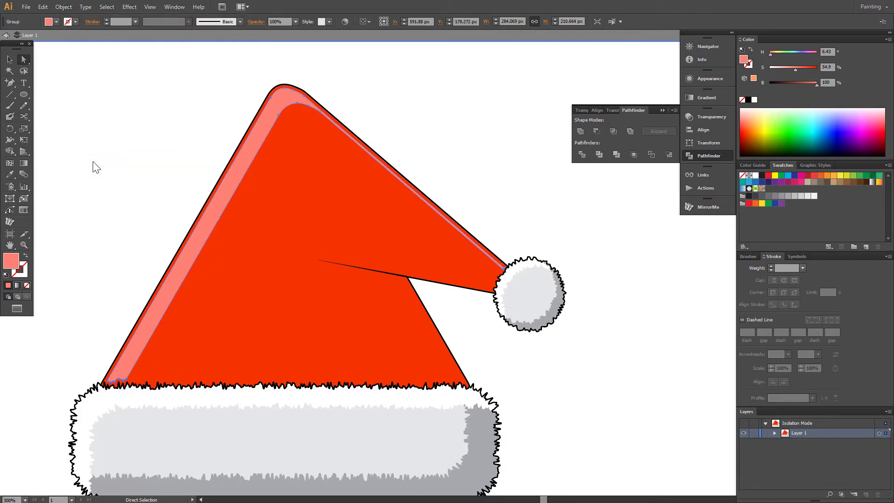
{"action": "left_click", "coordinate": [438, 136]}
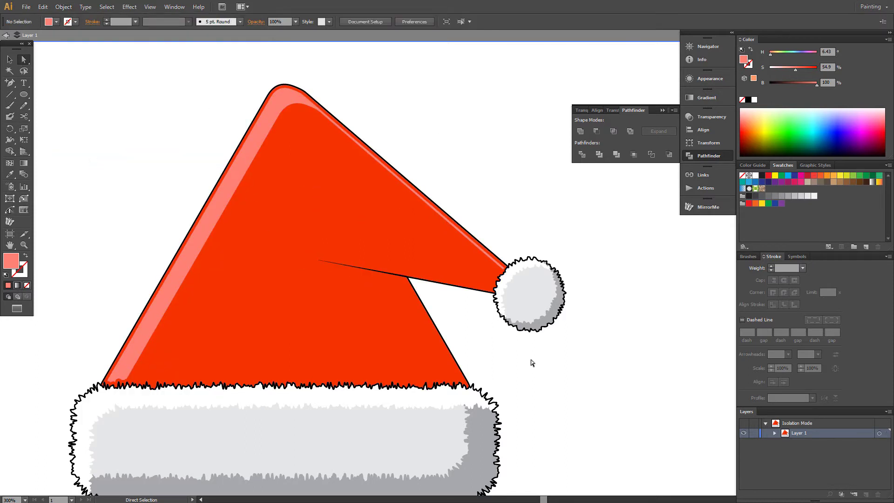
Paste a copy of the cone's red fill in front, isolate it and place a duplicate about 14 px higher and slightly left
{"action": "left_click", "coordinate": [286, 274]}
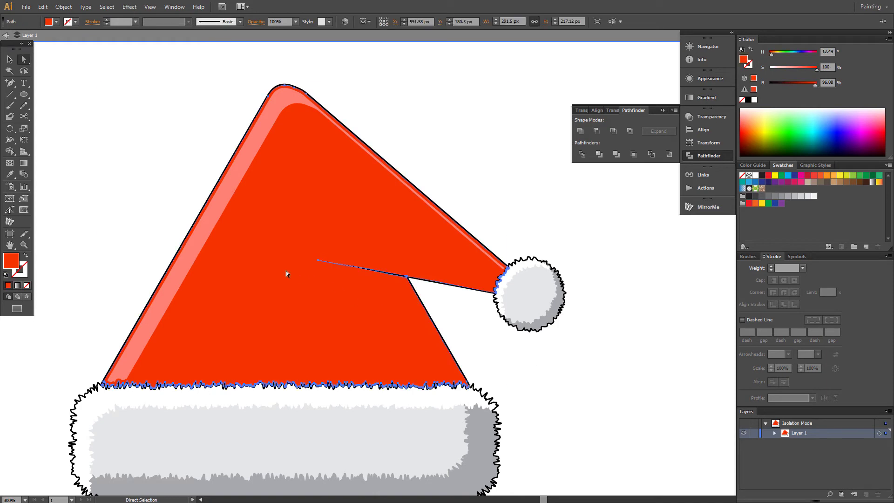
{"action": "key", "text": "v"}
{"action": "key", "text": "a"}
{"action": "left_click", "coordinate": [598, 23]}
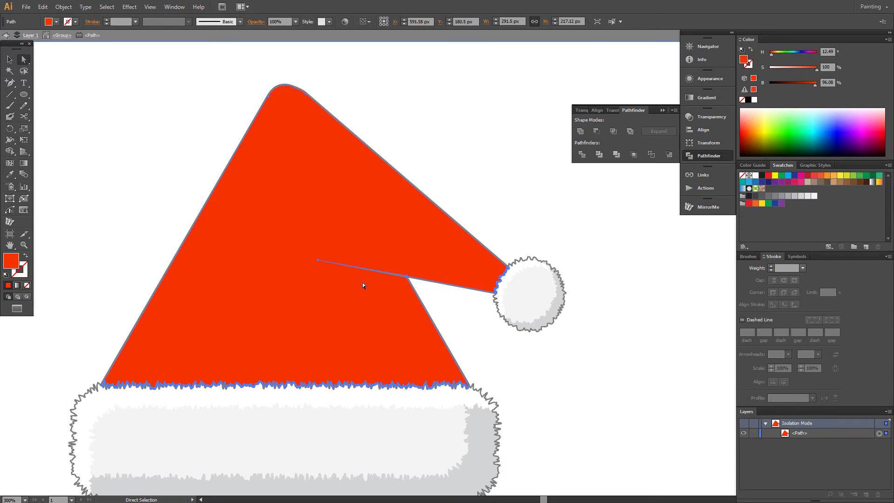
{"action": "left_click_drag", "start_coordinate": [367, 300], "coordinate": [353, 291]}
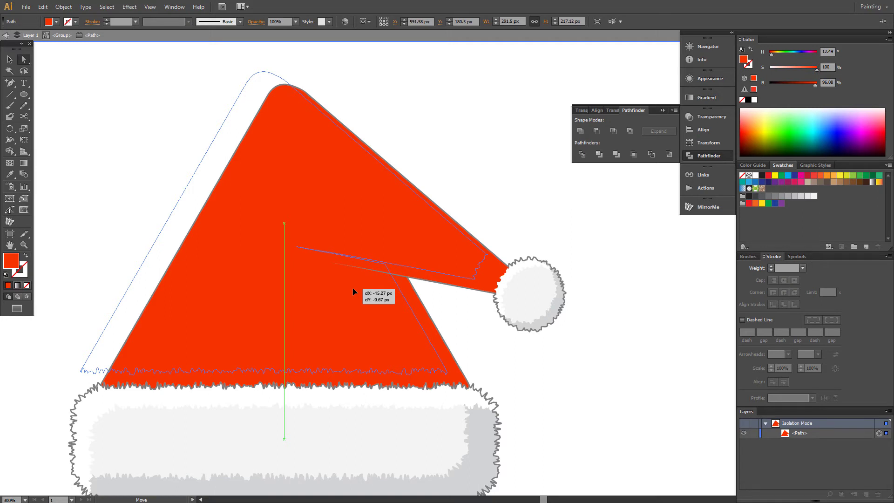
{"action": "left_click_drag", "start_coordinate": [352, 288], "coordinate": [361, 281]}
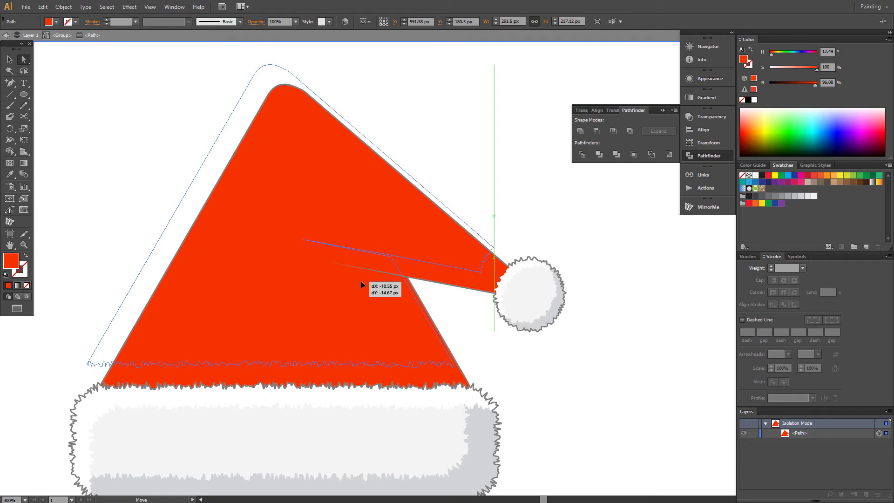
{"action": "key", "text": "alt"}
{"action": "left_click_drag", "start_coordinate": [362, 282], "coordinate": [370, 283]}
Subtract the duplicate from the cone copy with Minus Front and delete the leftover piece beside the pompom
{"action": "key", "text": "ctrl+a"}
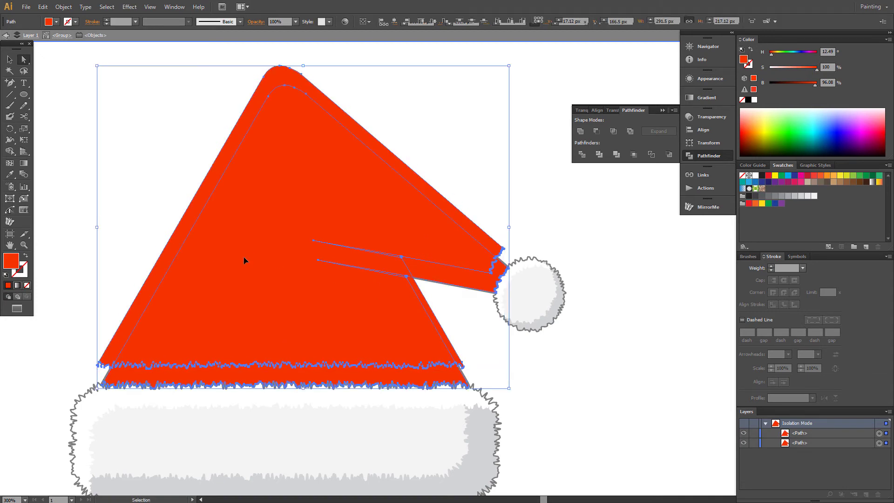
{"action": "key", "text": "a"}
{"action": "left_click", "coordinate": [595, 132]}
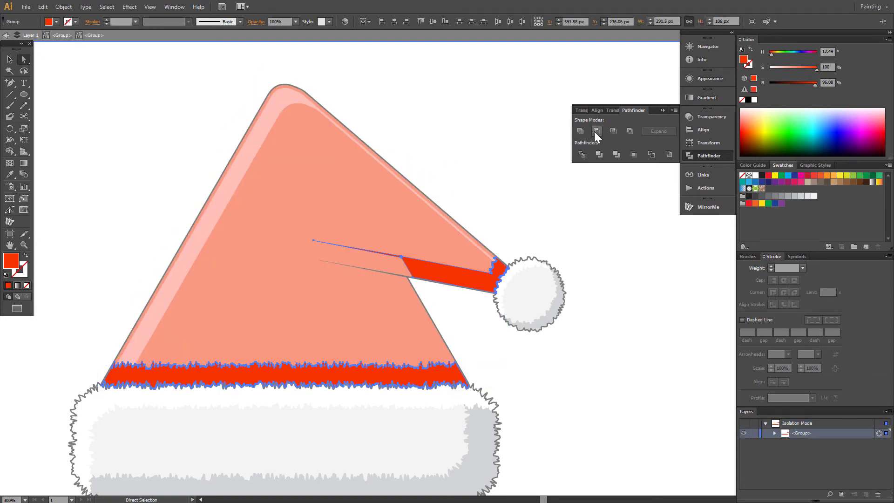
{"action": "left_click", "coordinate": [338, 114]}
{"action": "left_click_drag", "start_coordinate": [325, 85], "coordinate": [584, 334]}
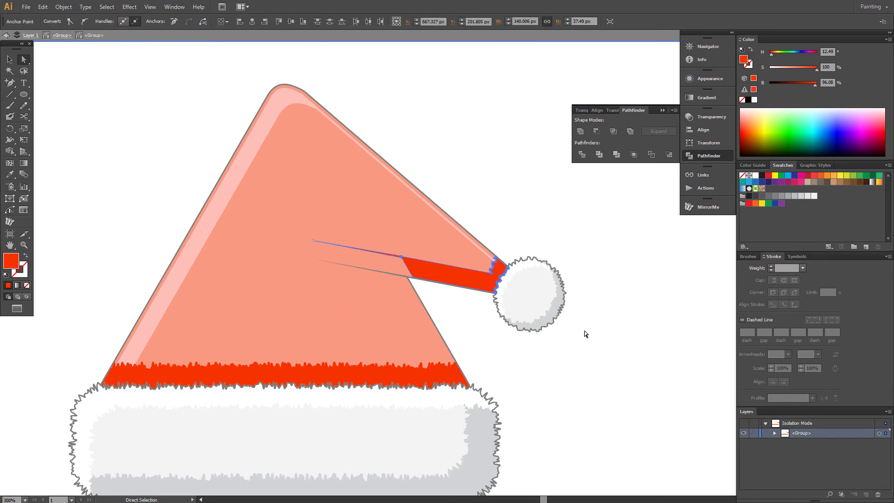
{"action": "key", "text": "Delete"}
Fill the furry band above the brim with dark red at 69.02% brightness, then leave isolation back to Layer 1
{"action": "left_click", "coordinate": [395, 376]}
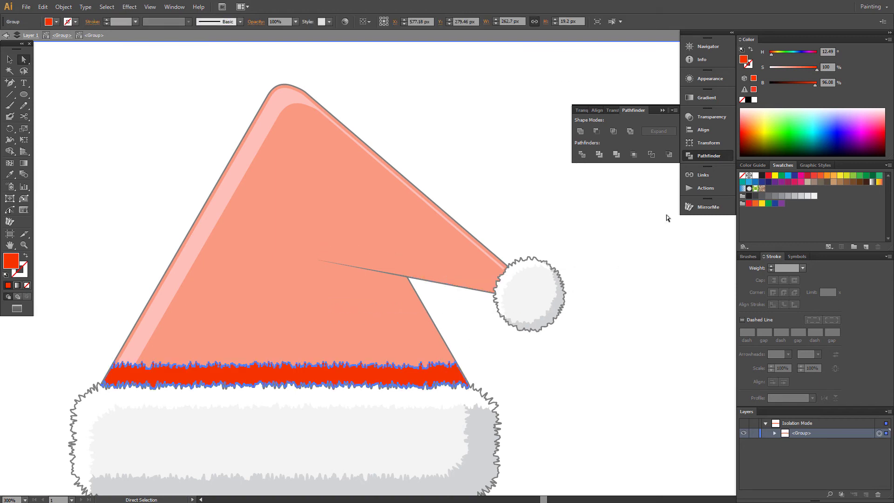
{"action": "left_click", "coordinate": [802, 84]}
{"action": "left_click", "coordinate": [413, 135]}
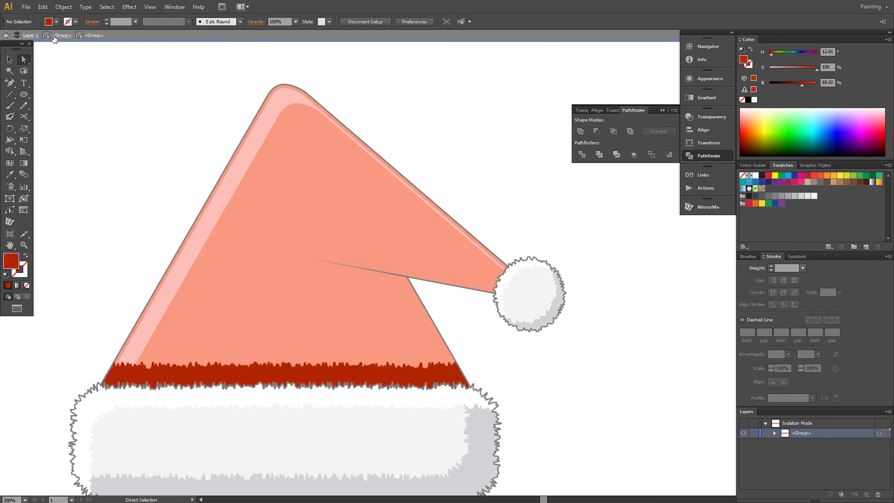
{"action": "left_click", "coordinate": [28, 36]}
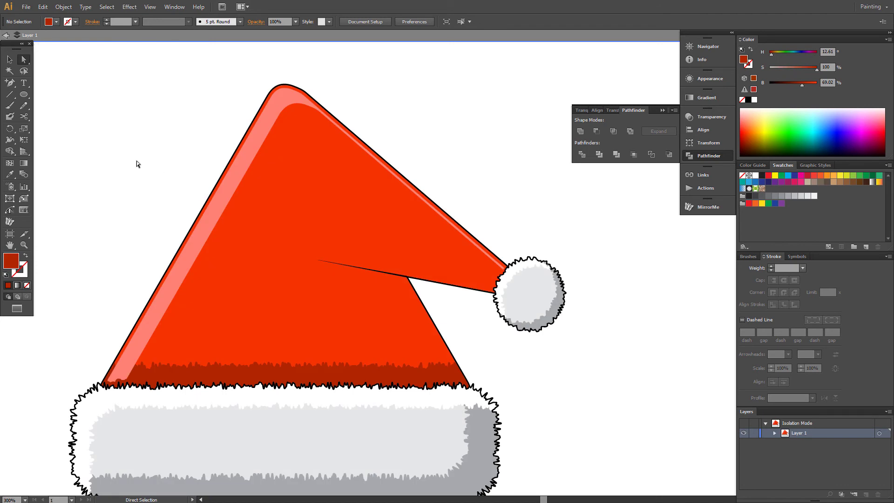
Bring the dark red shadow band to the front so it covers the lower end of the cone highlight
{"action": "left_click", "coordinate": [134, 356]}
{"action": "key", "text": "z"}
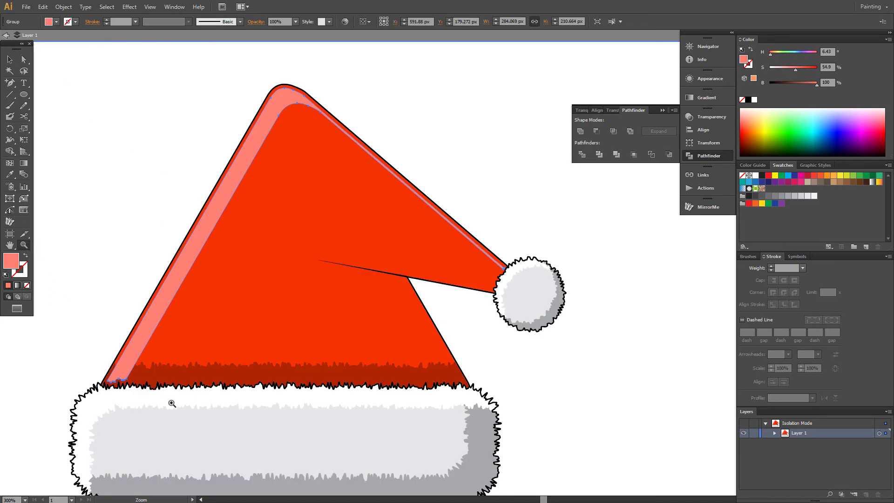
{"action": "left_click", "coordinate": [22, 62]}
{"action": "left_click", "coordinate": [171, 370]}
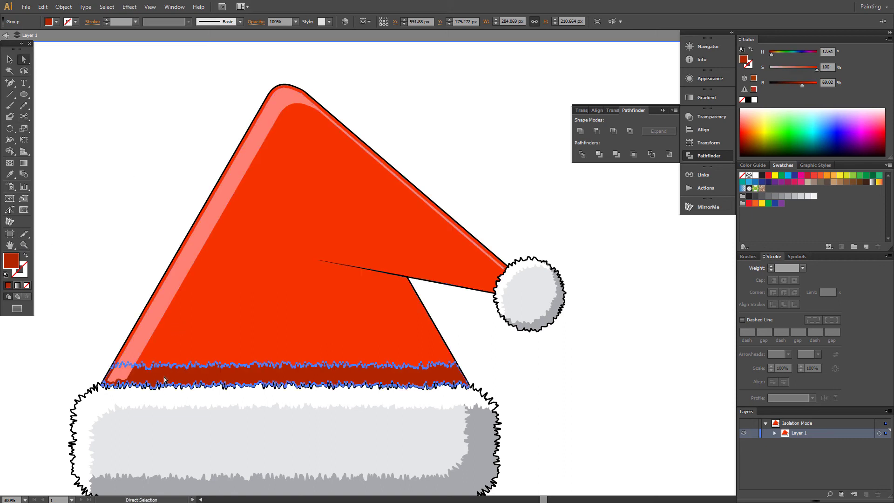
{"action": "right_click", "coordinate": [213, 375]}
{"action": "mouse_move", "coordinate": [272, 353]}
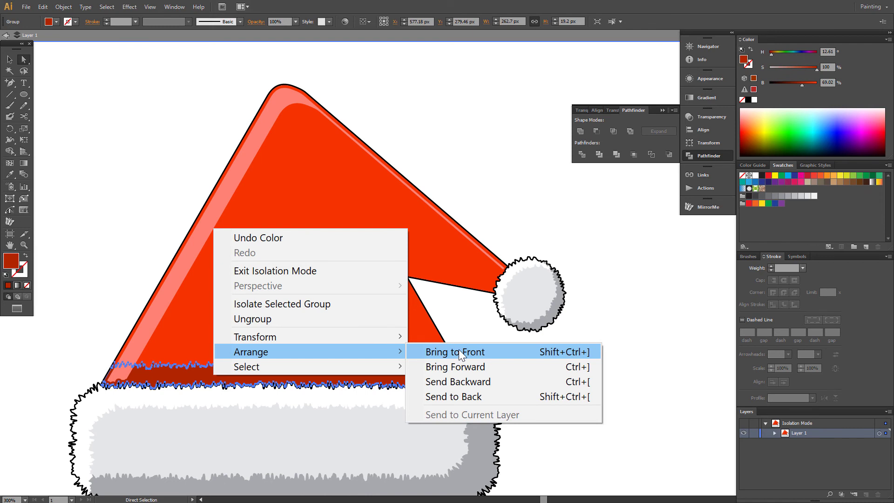
{"action": "left_click", "coordinate": [456, 351]}
{"action": "left_click", "coordinate": [537, 371]}
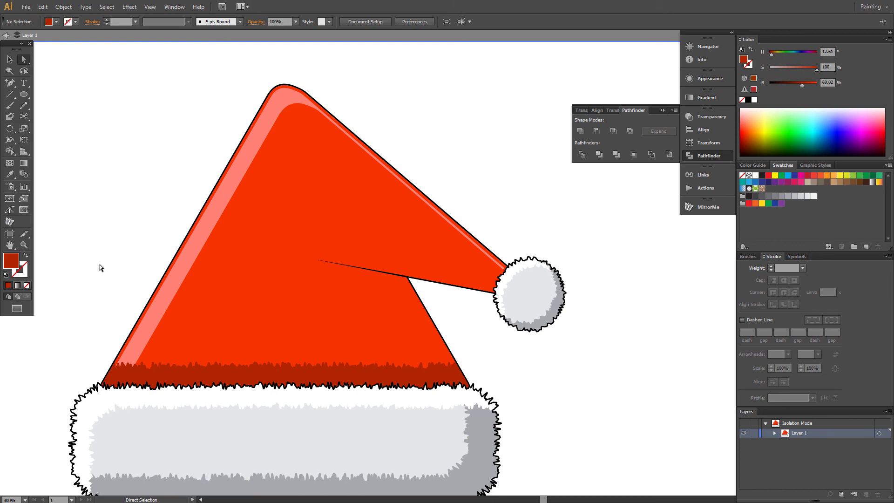
{"action": "left_click", "coordinate": [24, 245]}
{"action": "left_click", "coordinate": [324, 290], "text": "alt"}
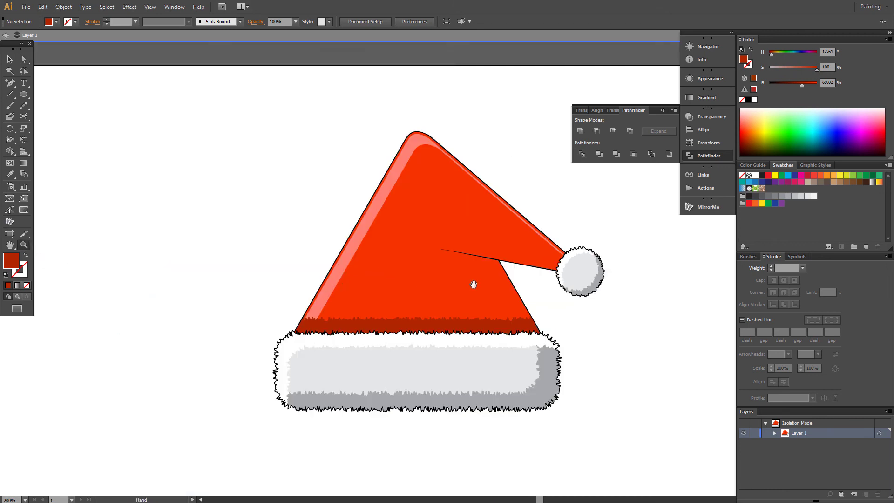
{"action": "left_click_drag", "start_coordinate": [472, 284], "coordinate": [379, 259]}
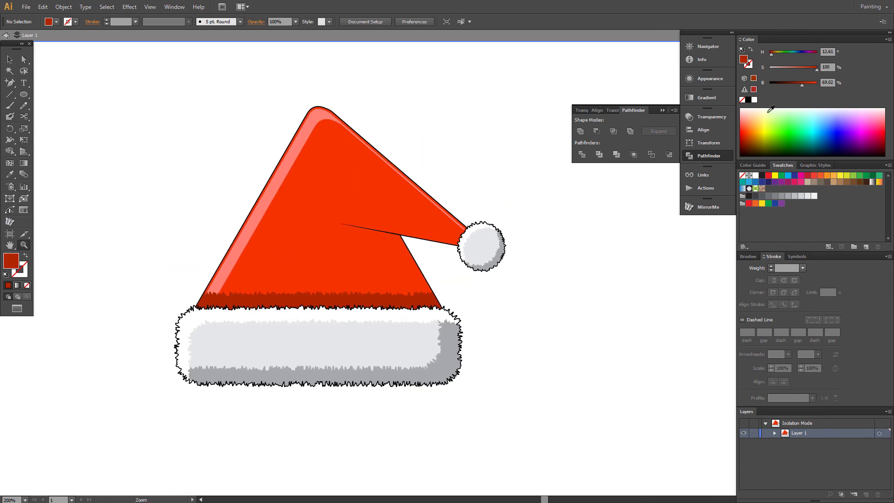